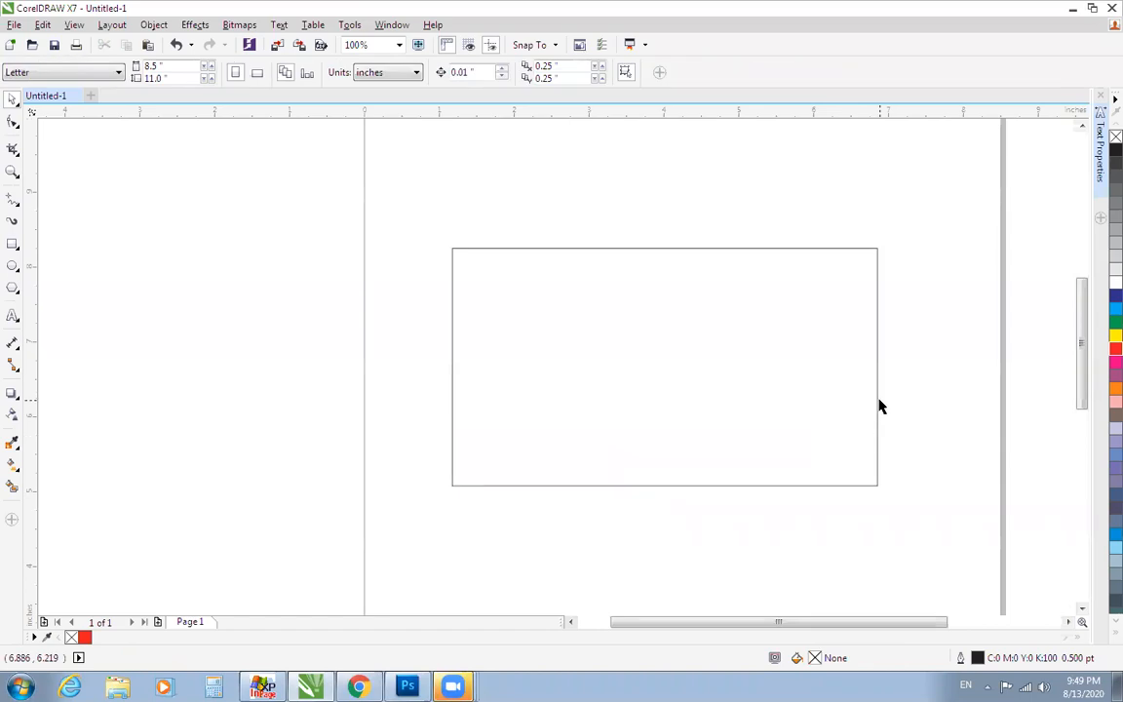
# Step: Make a copy of the rectangle about 2.3 inches wide at its left side and bend the copy's right edge into an S-curve
pyautogui.moveTo(879, 366); pyautogui.dragTo(626, 379)
pyautogui.moveTo(376, 190); pyautogui.dragTo(921, 552)
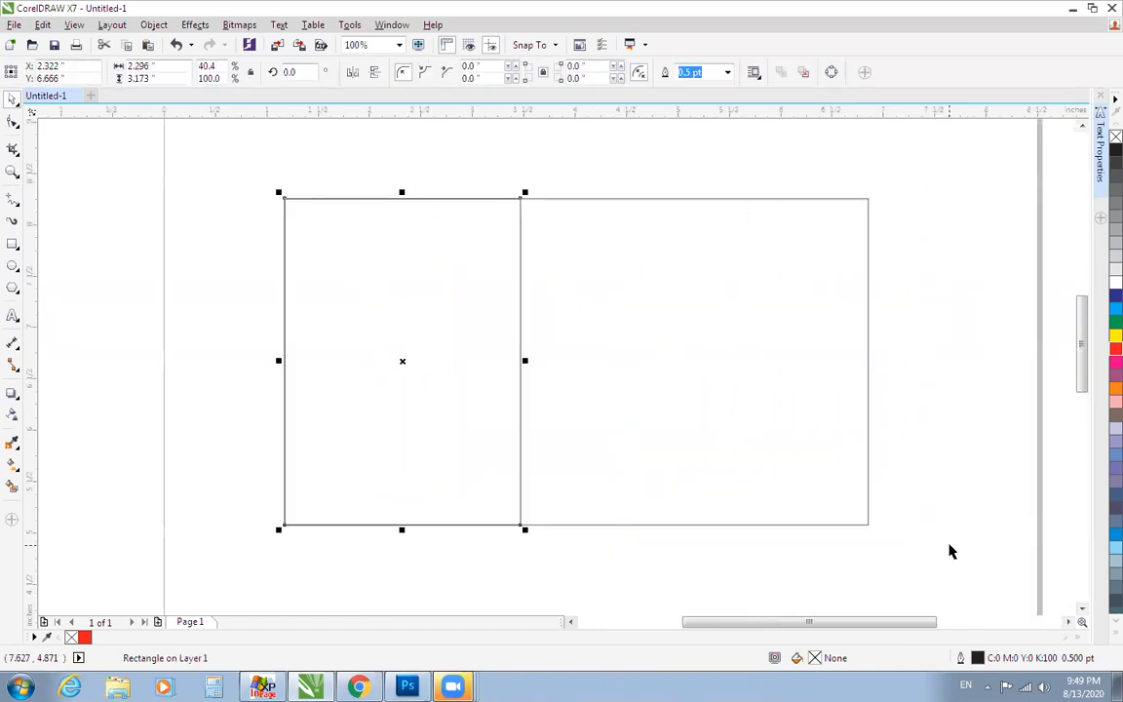
pyautogui.hotkey('ctrl', 'q')
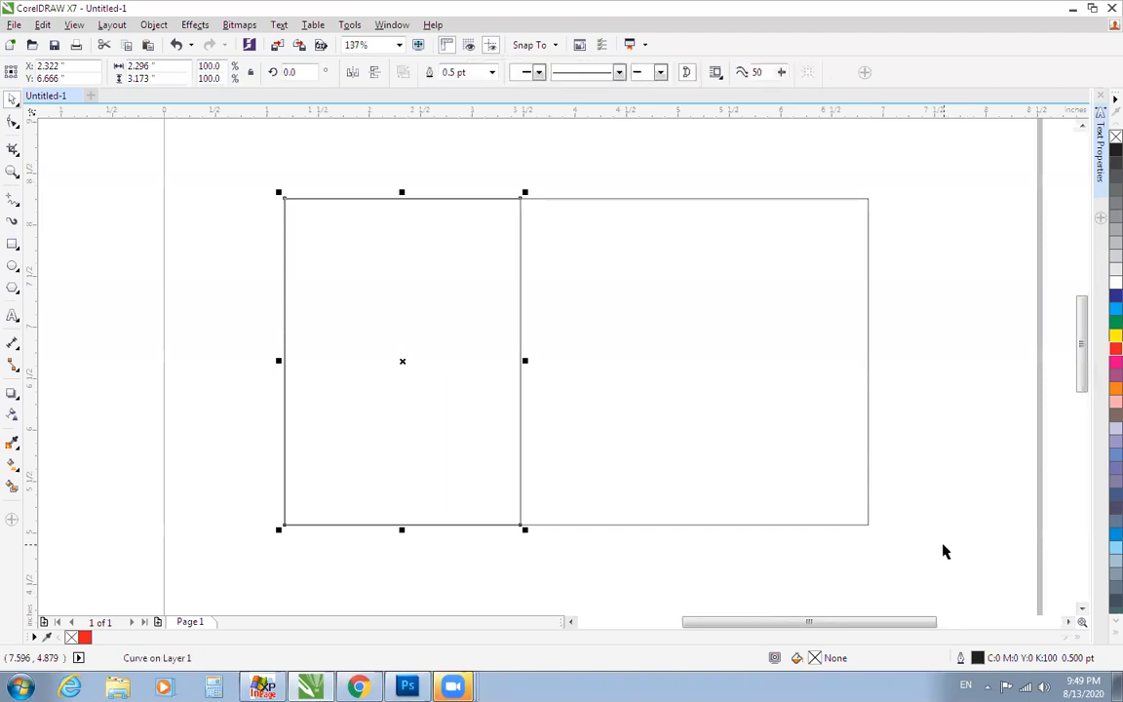
pyautogui.press('F10')
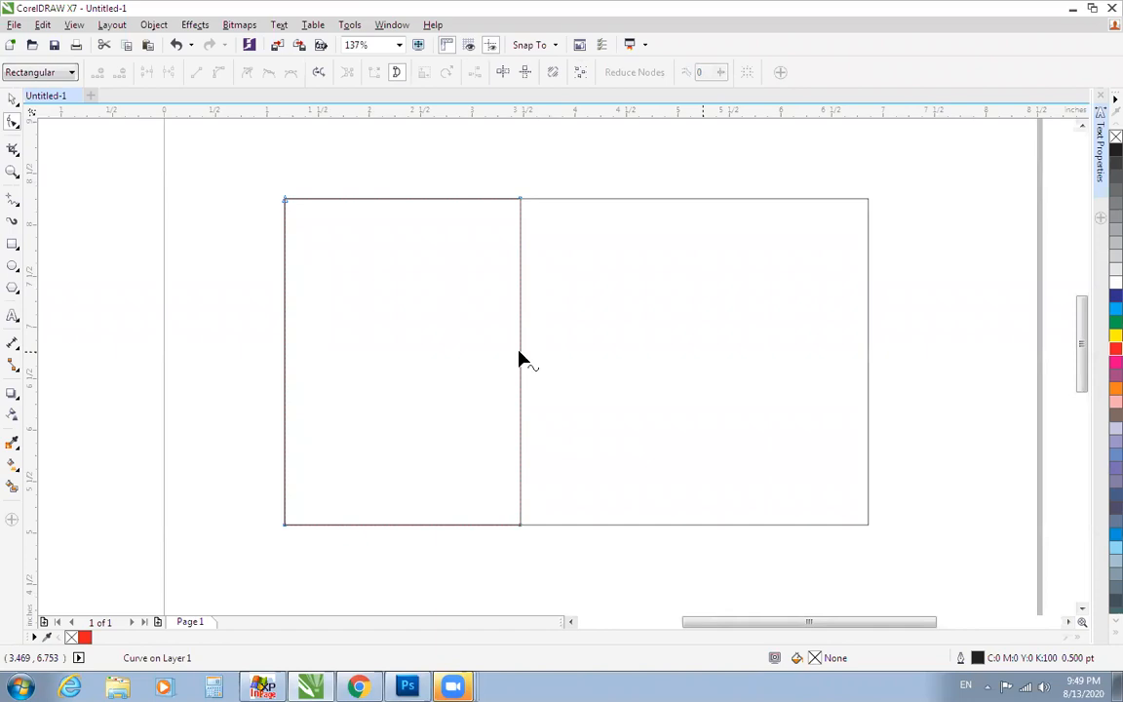
pyautogui.moveTo(520, 359); pyautogui.dragTo(377, 305)
pyautogui.click(218, 72)
pyautogui.press('space')
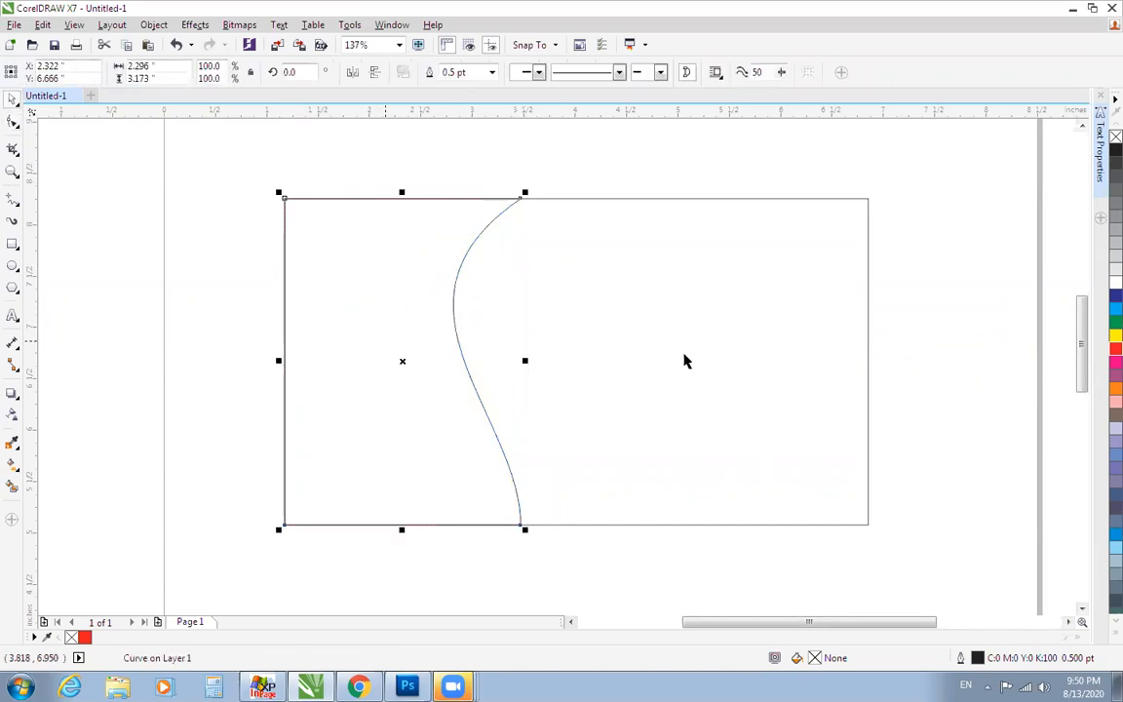
# Step: Fill the curved shape cyan without an outline and fill the large rectangle light gray
pyautogui.click(1117, 308)
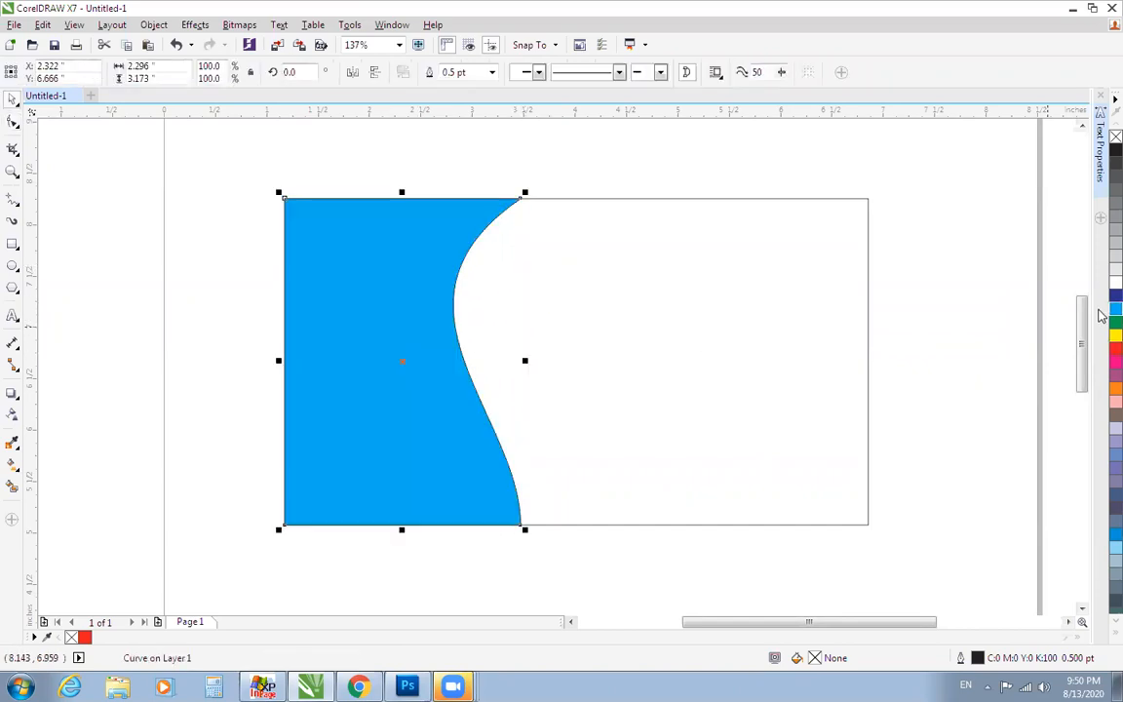
pyautogui.click(683, 207)
pyautogui.click(683, 200)
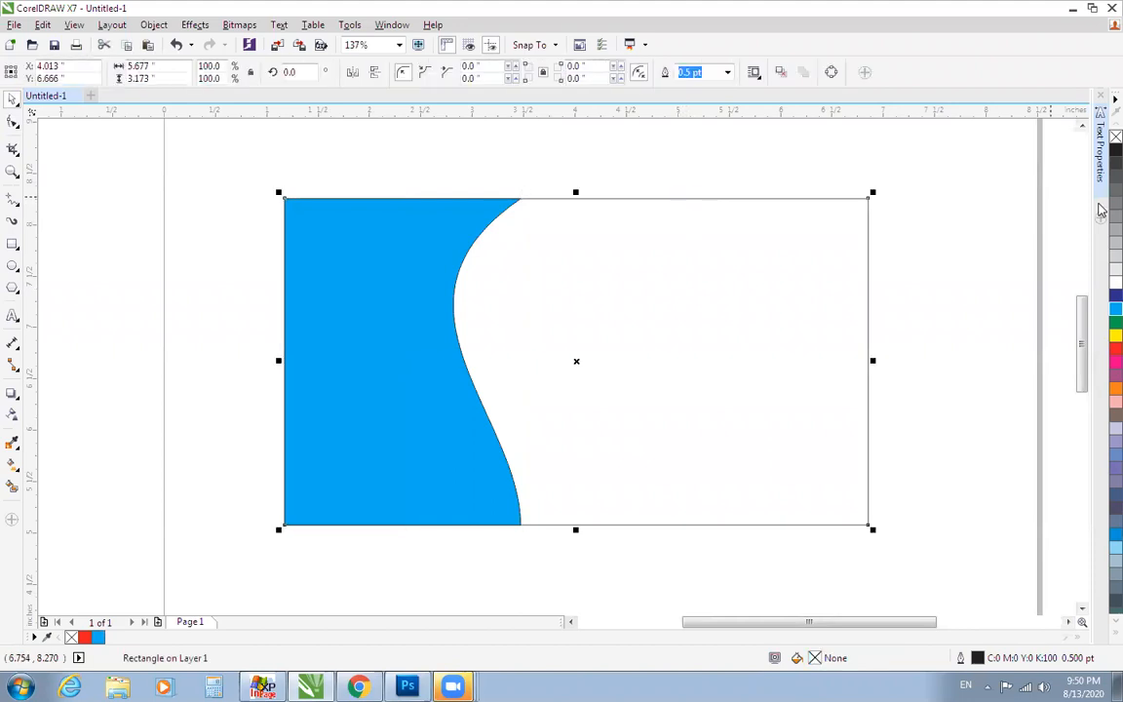
pyautogui.click(1116, 261)
pyautogui.click(945, 284)
pyautogui.click(367, 272)
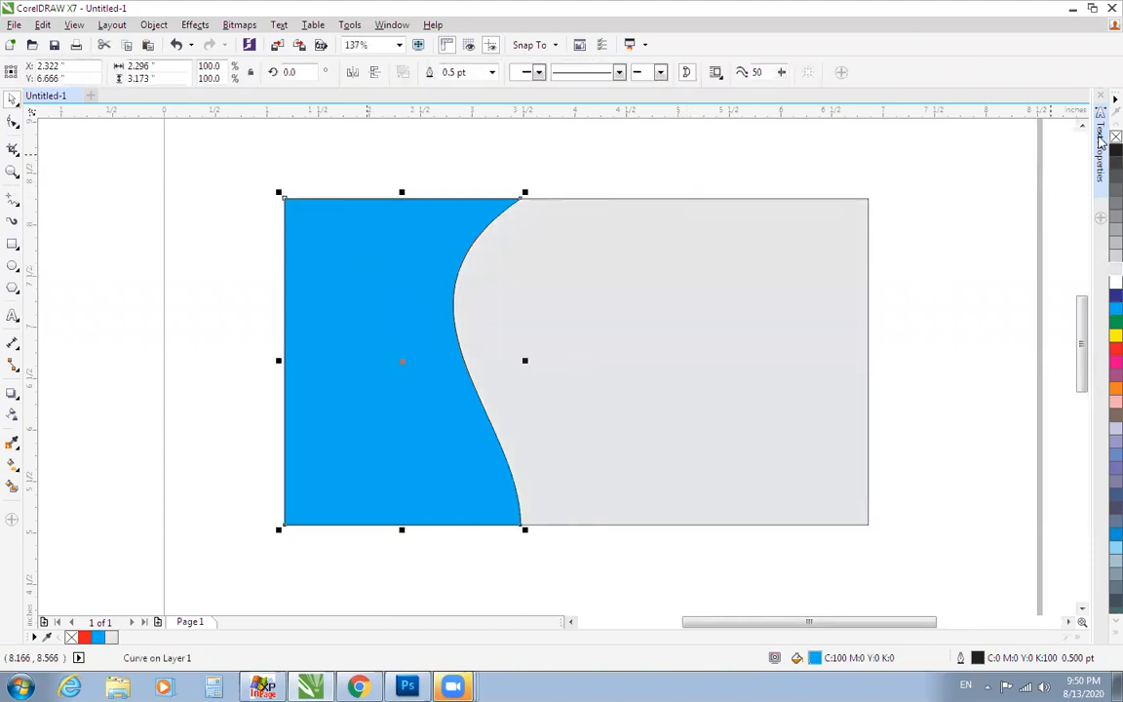
pyautogui.rightClick(1116, 136)
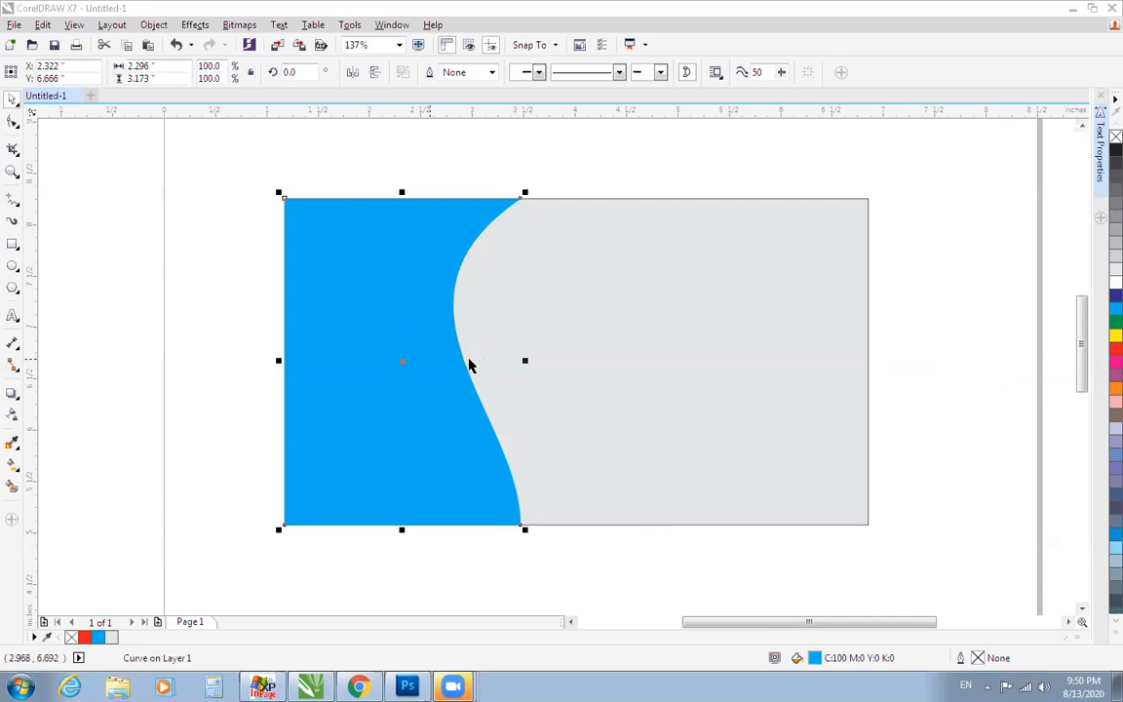
# Step: Undo the rectangle's gray fill and delete the curved shape
pyautogui.click(258, 286)
pyautogui.hotkey('ctrl', 'z')
pyautogui.hotkey('ctrl', 'z')
pyautogui.press('F2')
pyautogui.moveTo(251, 163); pyautogui.dragTo(919, 587)
pyautogui.press('Delete')
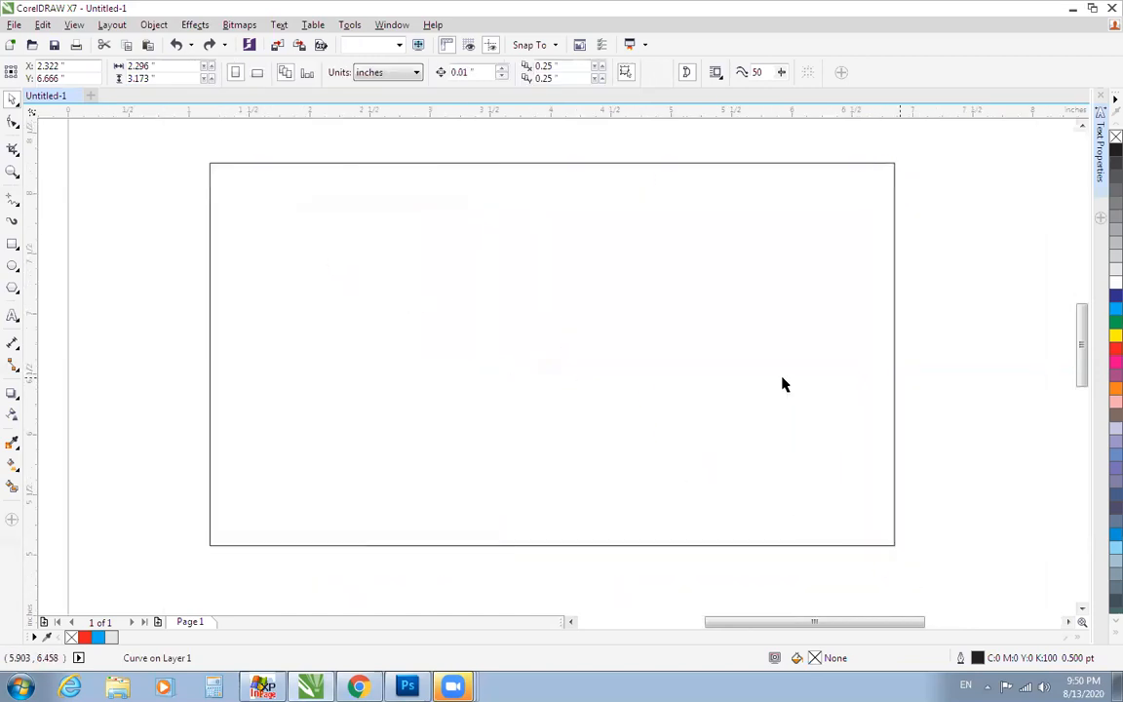
# Step: Make a copy of the rectangle about 2.09 inches wide against its left edge, and delete the misplaced extra copy
pyautogui.click(895, 347)
pyautogui.moveTo(895, 347); pyautogui.dragTo(458, 418)
pyautogui.press('Delete')
pyautogui.click(895, 354)
pyautogui.moveTo(895, 354); pyautogui.dragTo(734, 368)
pyautogui.hotkey('ctrl', 'z')
pyautogui.moveTo(888, 356); pyautogui.dragTo(416, 391)
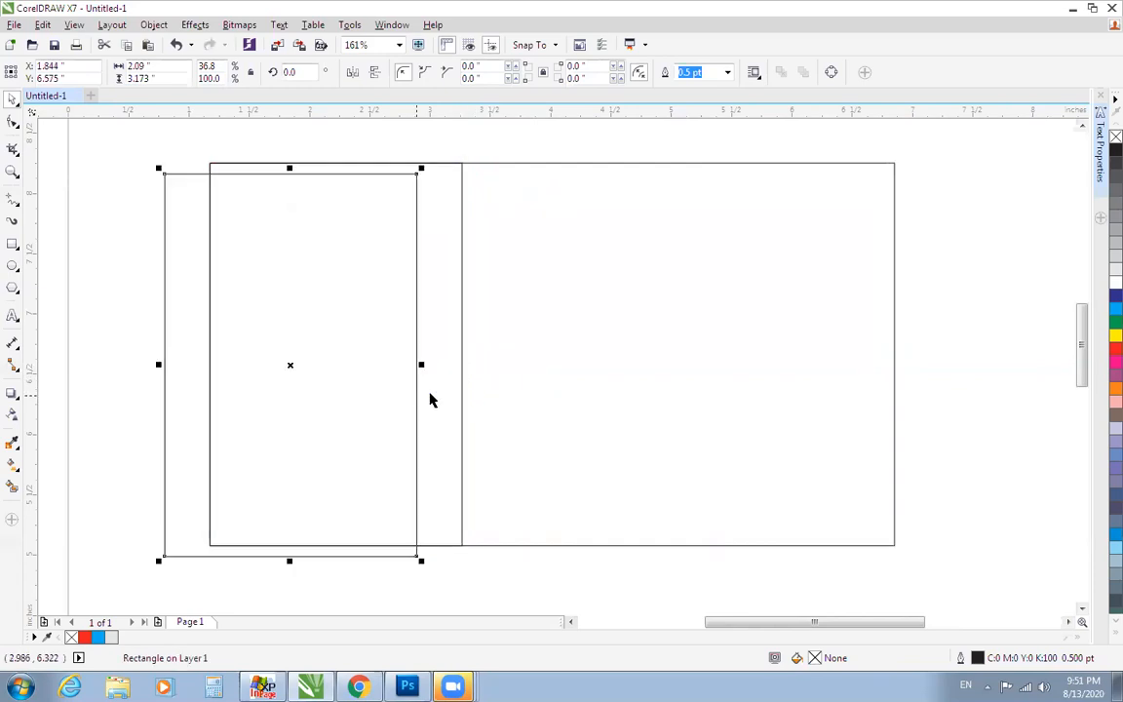
pyautogui.press('Delete')
# Step: Convert the narrow rectangle to curves and bend its right edge into an S-curve
pyautogui.click(461, 354)
pyautogui.hotkey('ctrl', 'q')
pyautogui.click(462, 355)
pyautogui.click(463, 348)
pyautogui.click(462, 348)
pyautogui.click(221, 74)
pyautogui.moveTo(464, 289); pyautogui.dragTo(295, 281)
pyautogui.press('space')
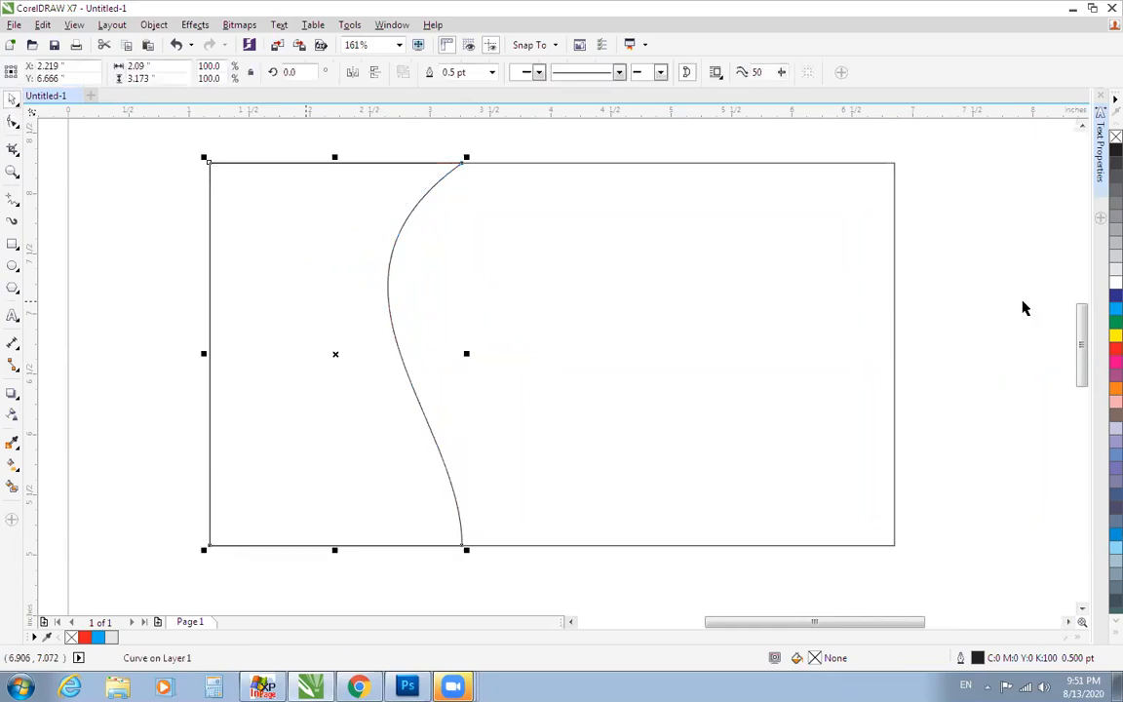
# Step: Fill the curved shape with cyan and remove its outline
pyautogui.click(1115, 309)
pyautogui.rightClick(1115, 136)
pyautogui.press('F3')
pyautogui.press('F2')
pyautogui.moveTo(210, 158); pyautogui.dragTo(972, 555)
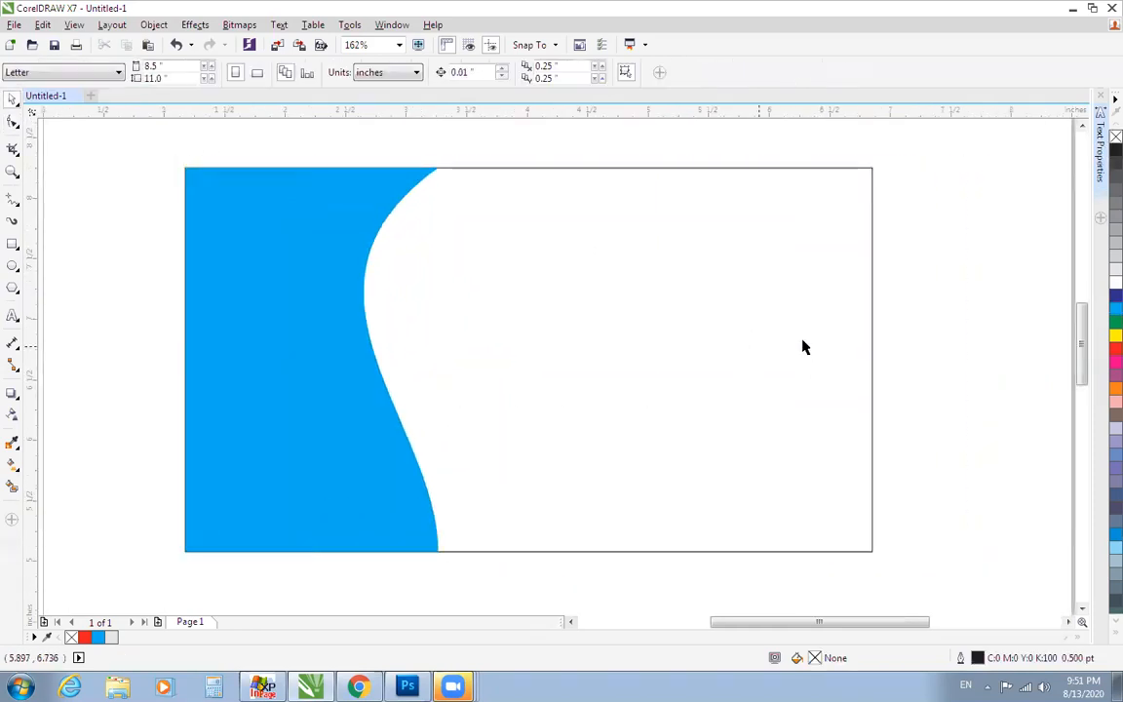
# Step: Fill the large rectangle with dark blue
pyautogui.click(872, 352)
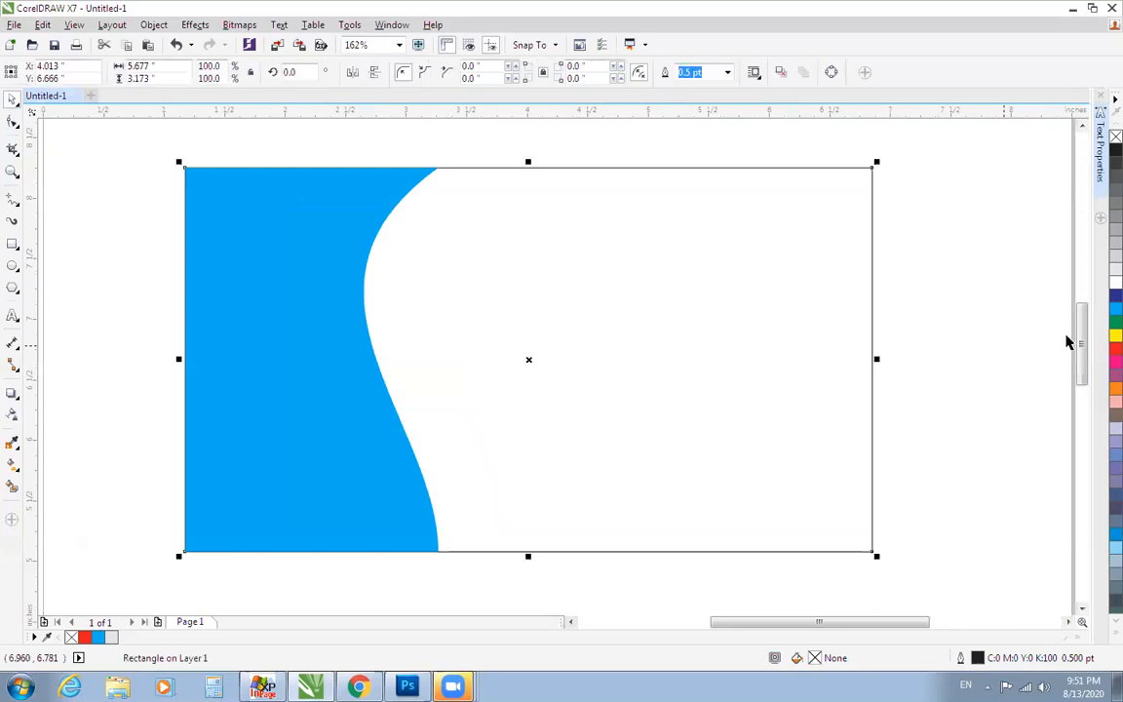
pyautogui.click(1115, 295)
pyautogui.click(973, 328)
pyautogui.press('F3')
pyautogui.press('F2')
pyautogui.moveTo(377, 220); pyautogui.dragTo(957, 511)
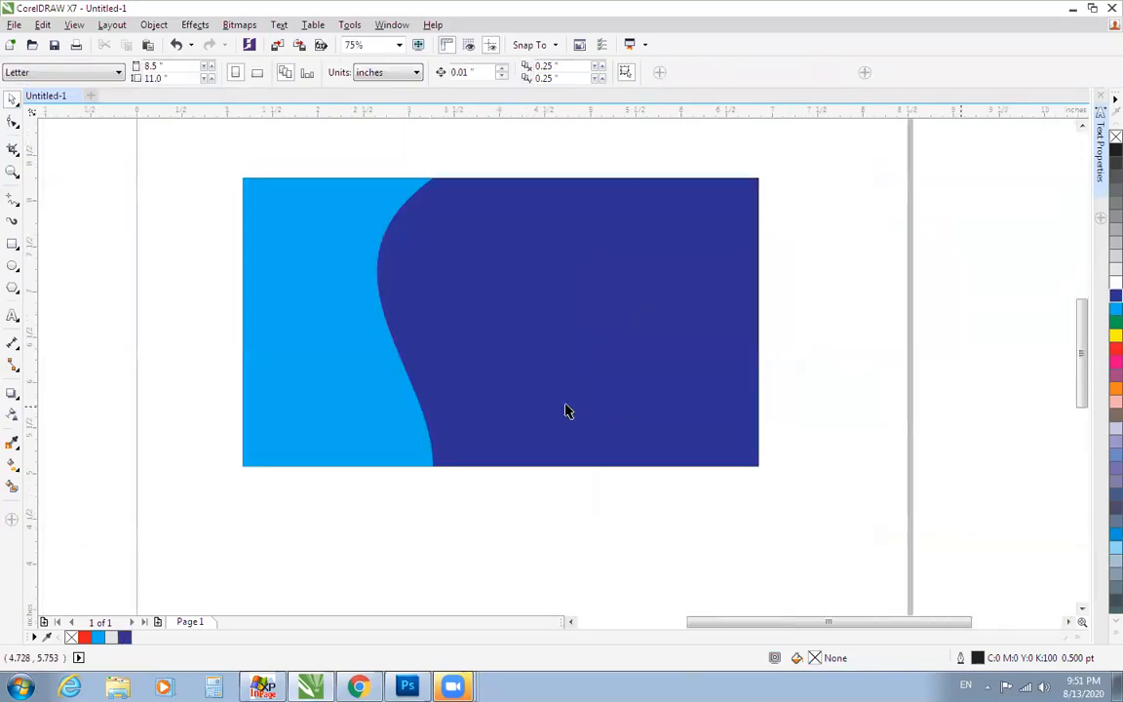
# Step: Create a light gray copy of the cyan shape, shifted slightly to the right and stacked behind it as a curved border
pyautogui.moveTo(342, 361); pyautogui.dragTo(354, 355)
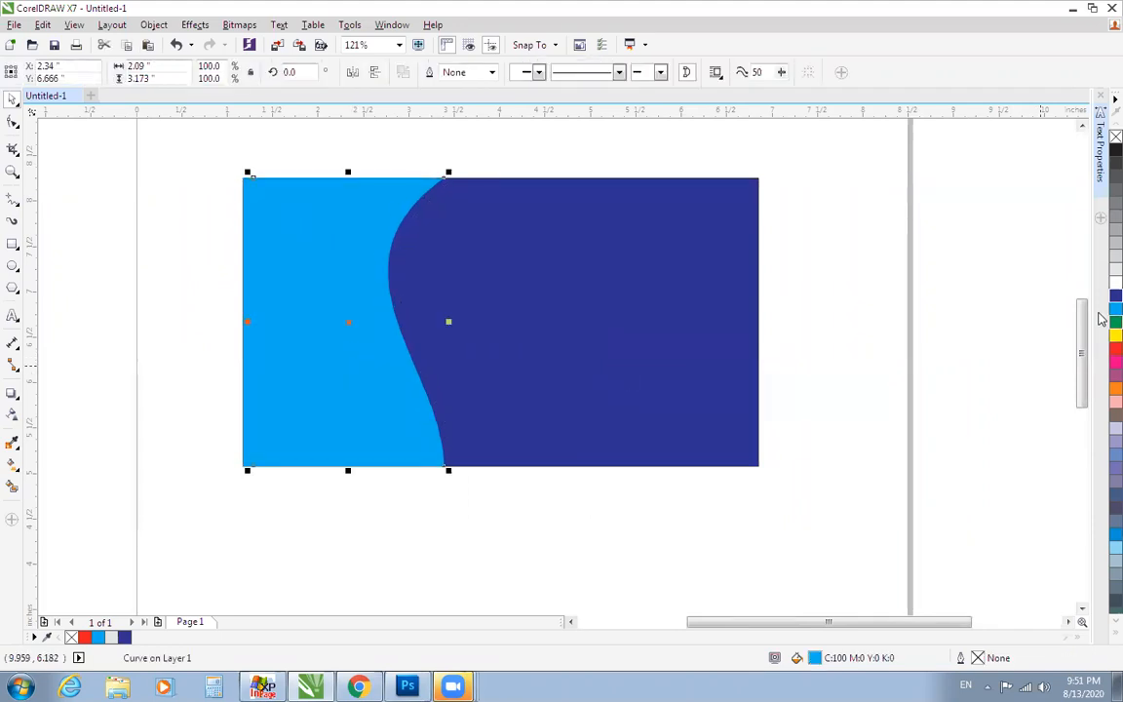
pyautogui.click(1116, 280)
pyautogui.click(248, 218)
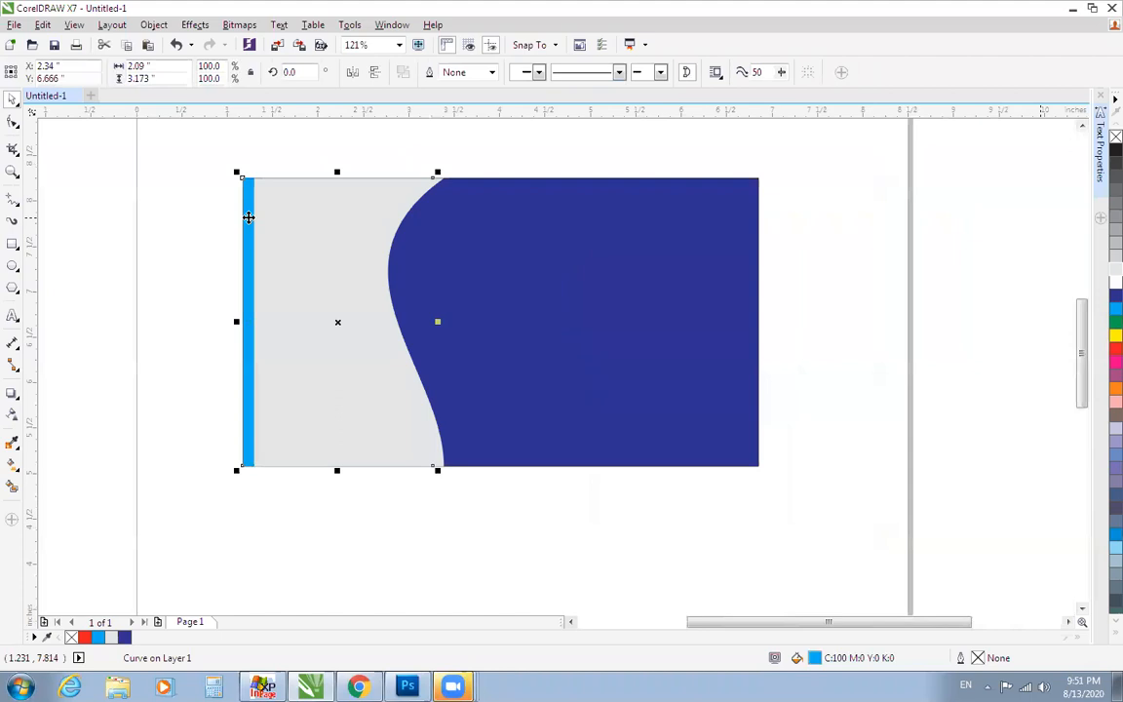
pyautogui.hotkey('shift', 'pageup')
pyautogui.scroll(-1, 249, 218)
pyautogui.press('F2')
pyautogui.moveTo(164, 166); pyautogui.dragTo(683, 457)
pyautogui.press('F2')
pyautogui.moveTo(225, 163); pyautogui.dragTo(658, 419)
pyautogui.press('Escape')
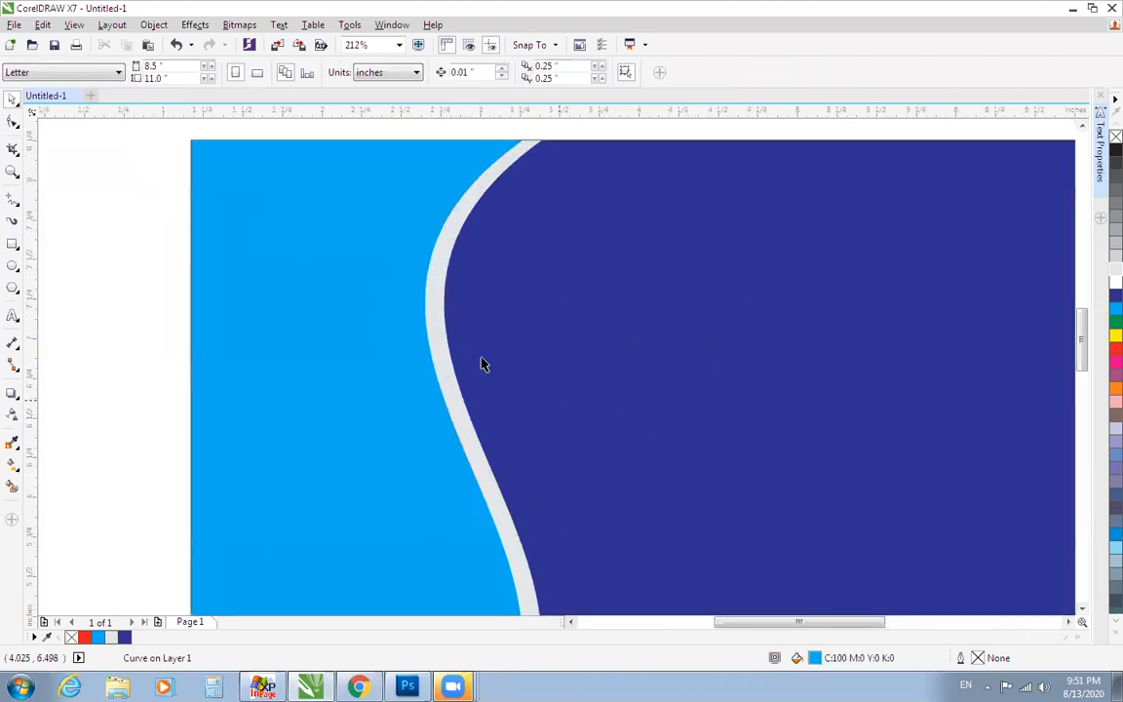
# Step: Mirror a copy of the cyan shape and align it with the right edge of the dark blue rectangle
pyautogui.scroll(-1, 464, 370)
pyautogui.click(433, 356)
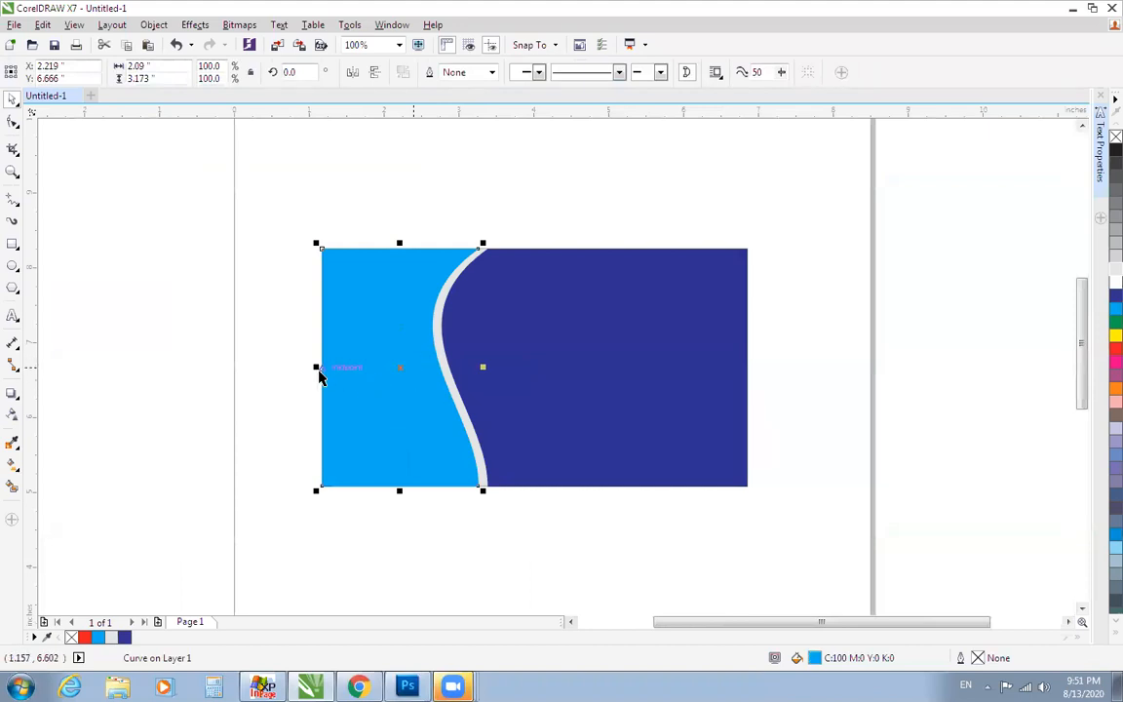
pyautogui.moveTo(340, 370); pyautogui.dragTo(704, 388)
pyautogui.keyDown('shift'); pyautogui.click(702, 384); pyautogui.keyUp('shift')
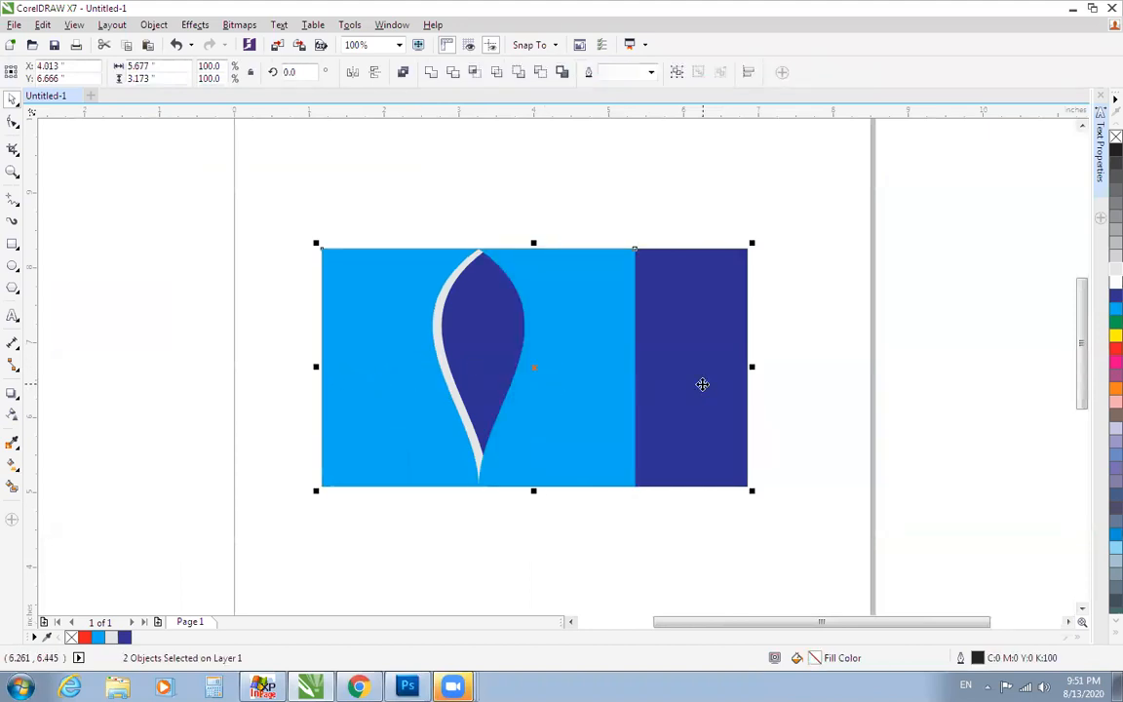
pyautogui.hotkey('ctrl', 'l')
pyautogui.press('r')
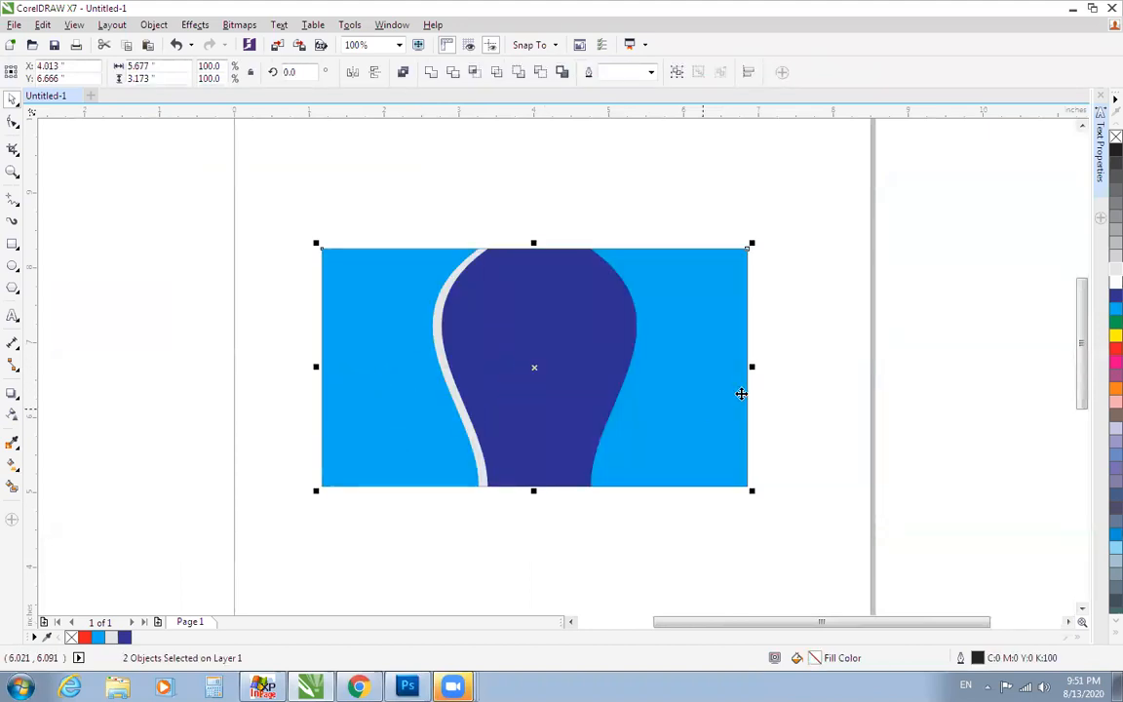
pyautogui.click(773, 377)
pyautogui.press('F2')
pyautogui.moveTo(220, 214); pyautogui.dragTo(861, 503)
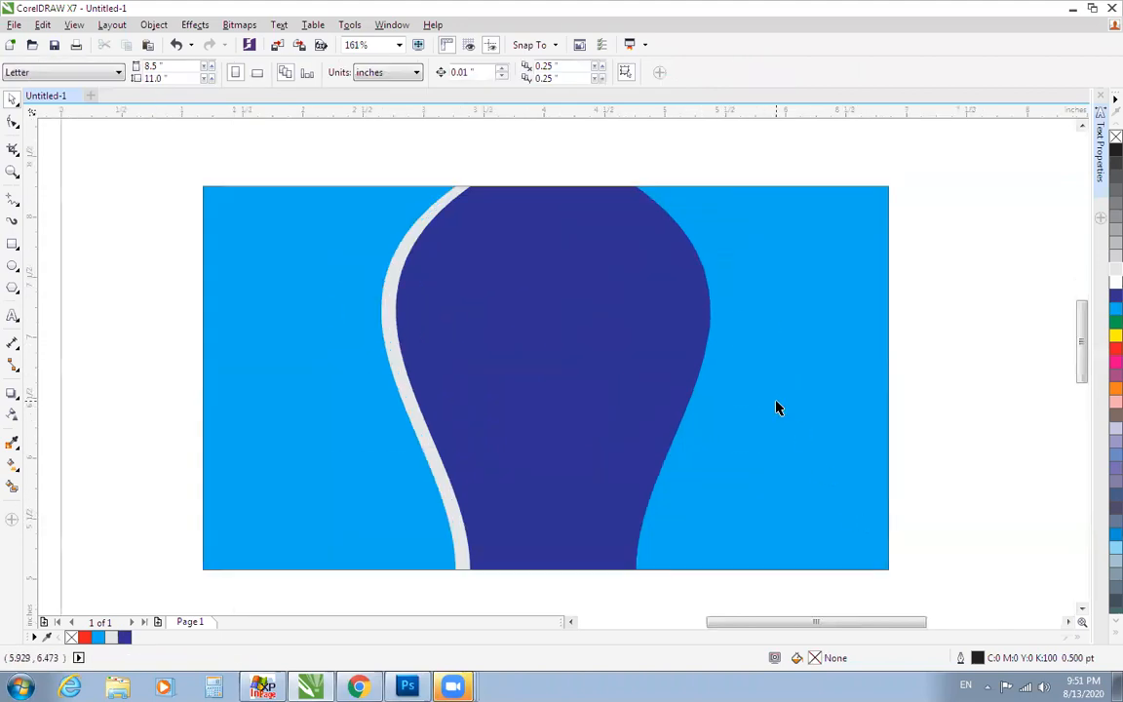
# Step: Delete the mirrored cyan shape on the right side
pyautogui.scroll(-3, 777, 406)
pyautogui.scroll(2, 897, 460)
pyautogui.click(699, 379)
pyautogui.press('Delete')
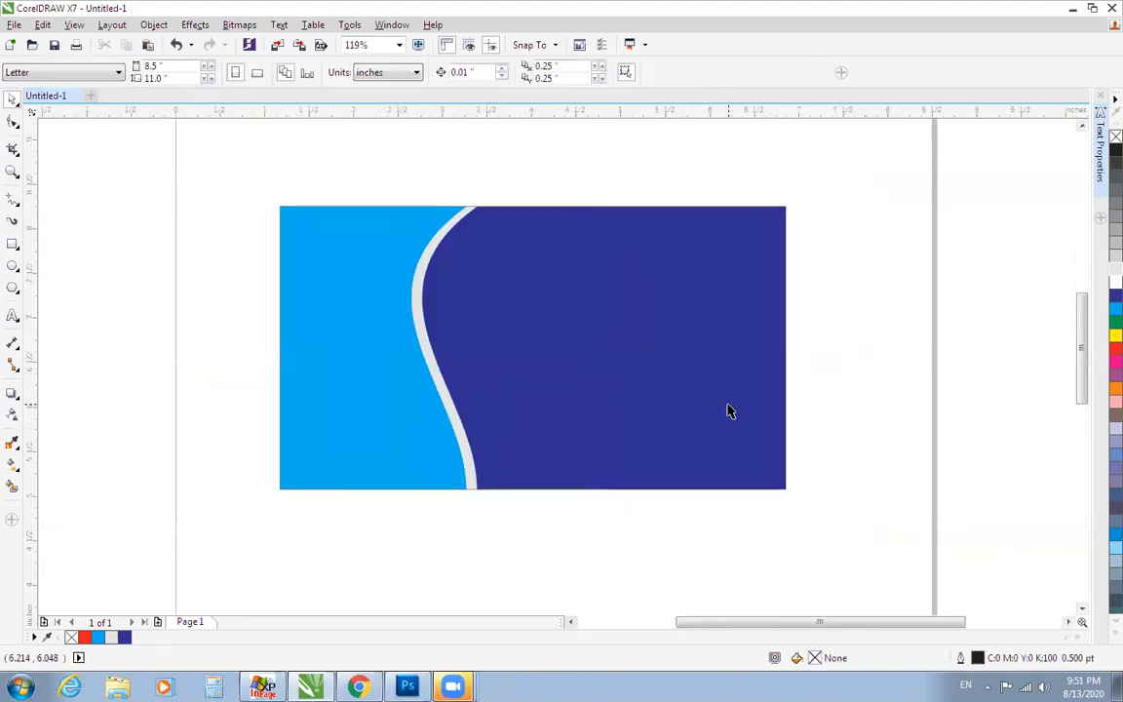
# Step: Group the cyan and gray curved shapes and ungroup them again
pyautogui.moveTo(239, 164); pyautogui.dragTo(601, 560)
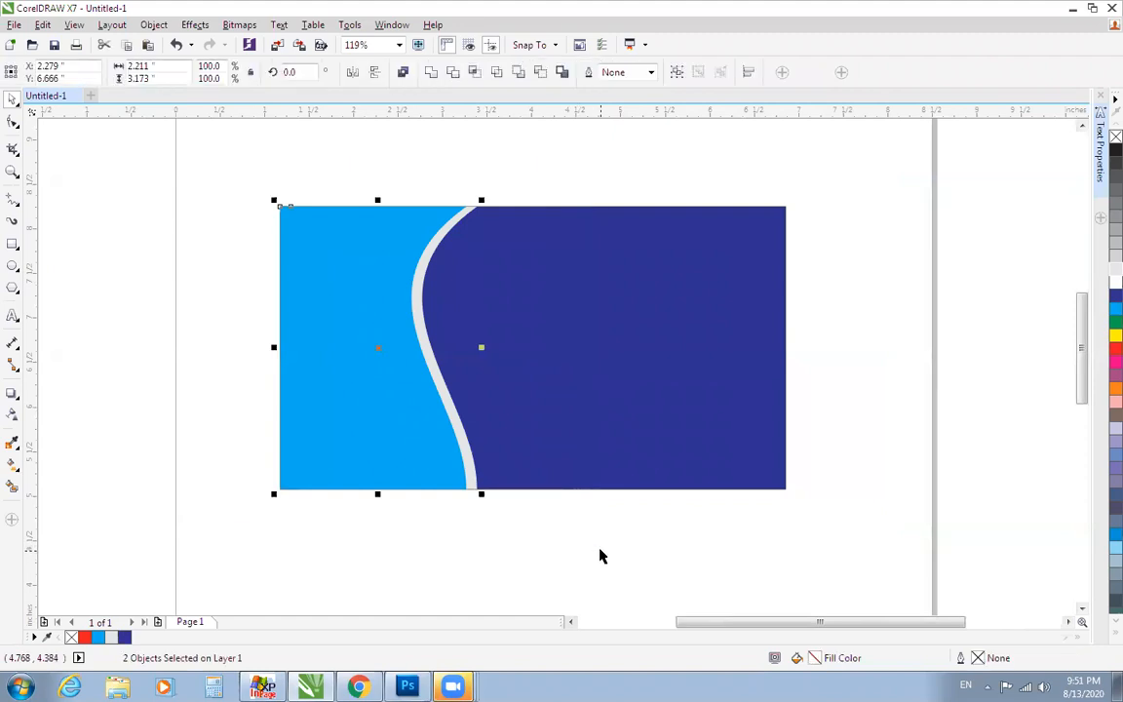
pyautogui.moveTo(235, 168); pyautogui.dragTo(624, 542)
pyautogui.click(246, 173)
pyautogui.moveTo(234, 162); pyautogui.dragTo(667, 548)
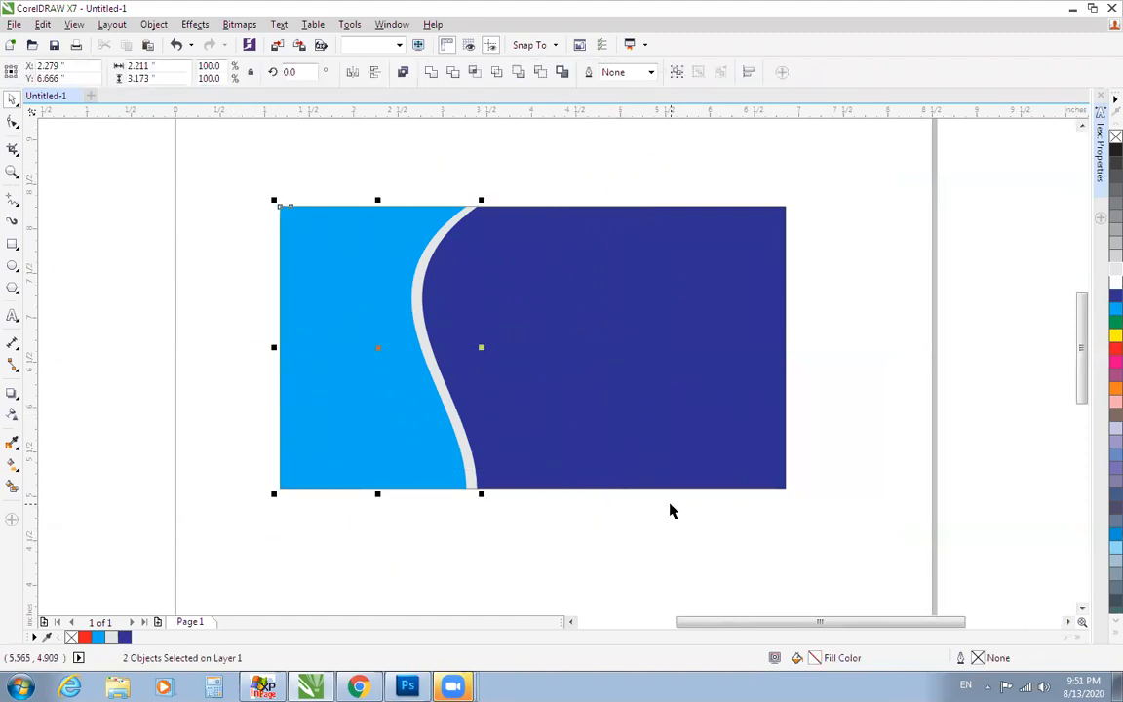
pyautogui.hotkey('ctrl', 'g')
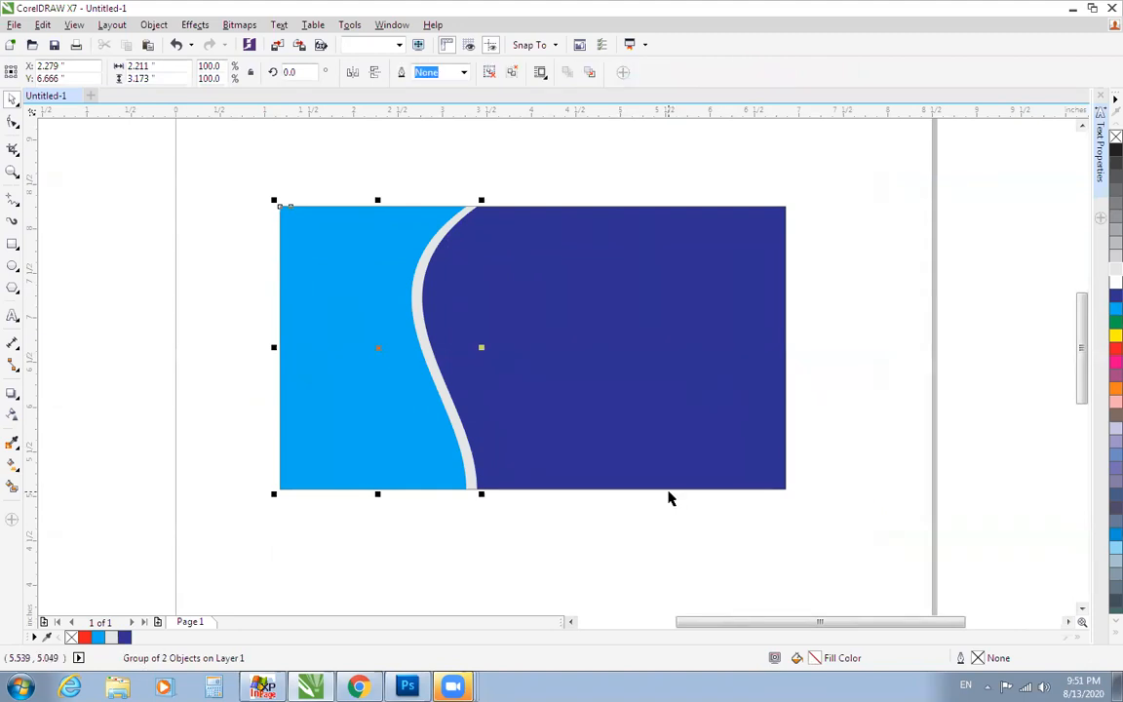
pyautogui.hotkey('ctrl', 'u')
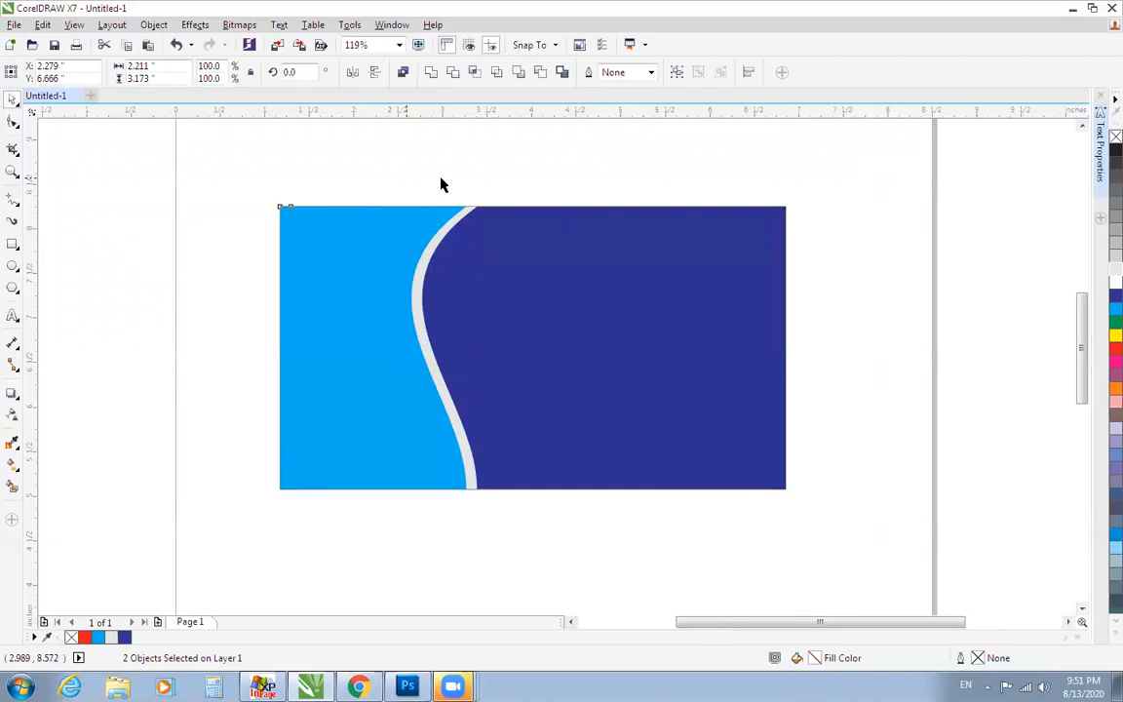
pyautogui.hotkey('ctrl', 'z')
# Step: Try moving the cyan and gray shapes individually, and undo each move
pyautogui.moveTo(410, 244); pyautogui.dragTo(283, 195)
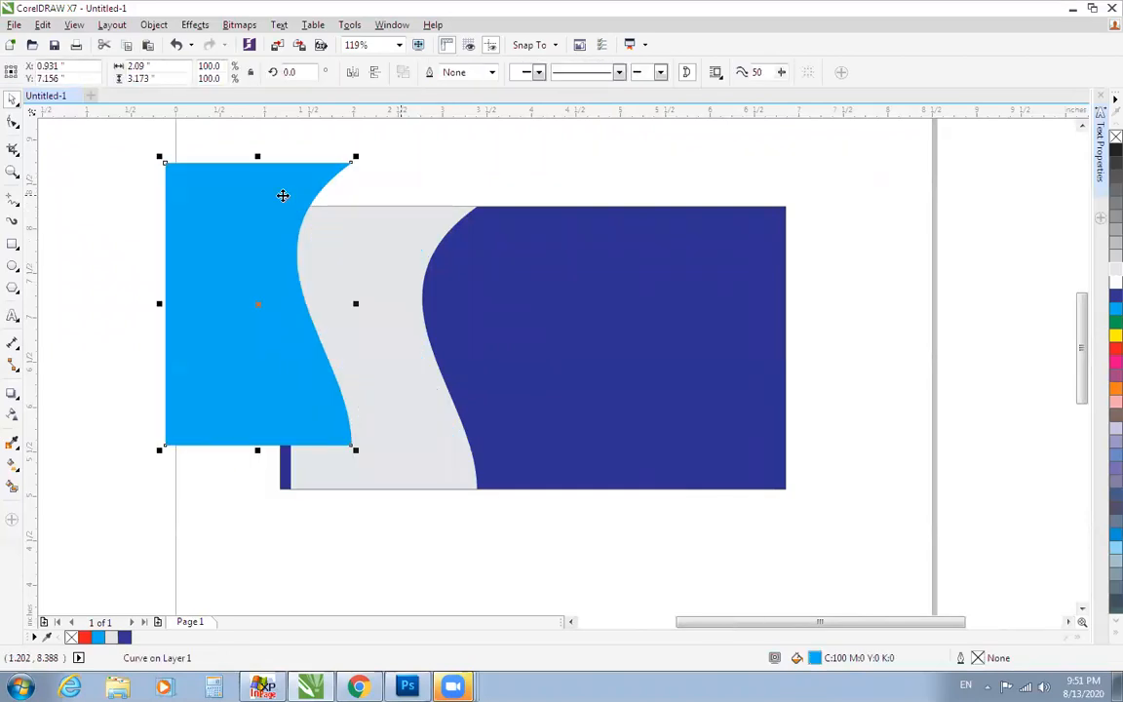
pyautogui.hotkey('ctrl', 'z')
pyautogui.click(456, 162)
pyautogui.moveTo(458, 220); pyautogui.dragTo(606, 221)
pyautogui.hotkey('ctrl', 'z')
# Step: Group the cyan shape with its gray border
pyautogui.moveTo(229, 150); pyautogui.dragTo(597, 556)
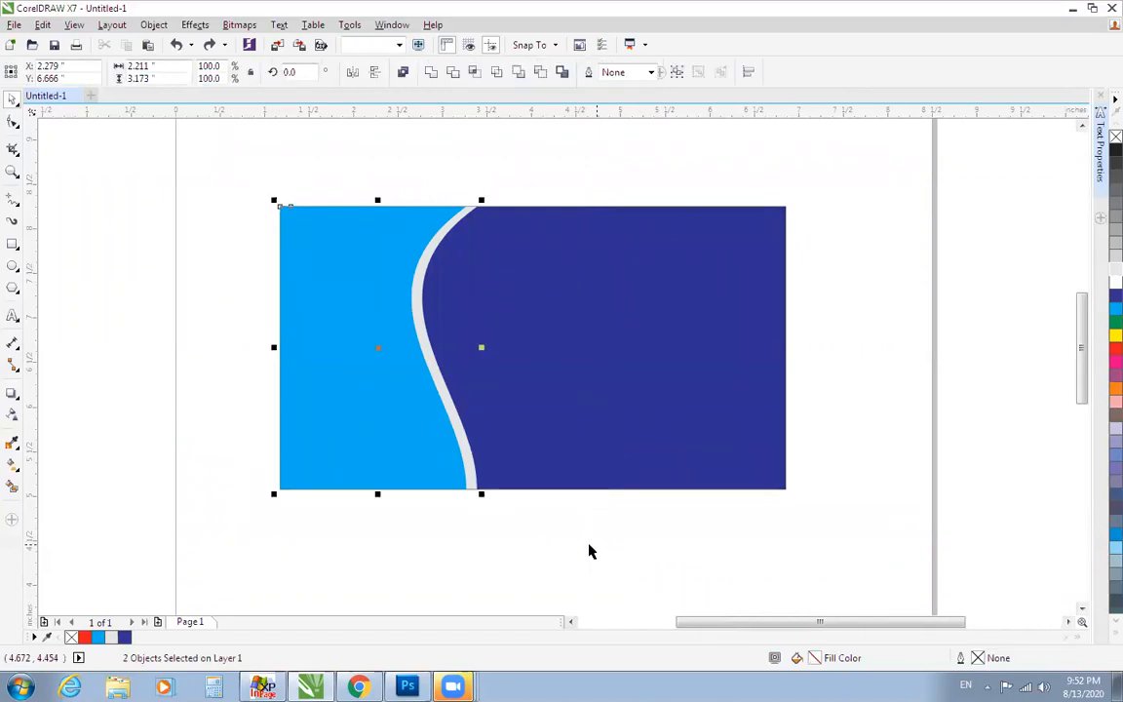
pyautogui.hotkey('ctrl', 'g')
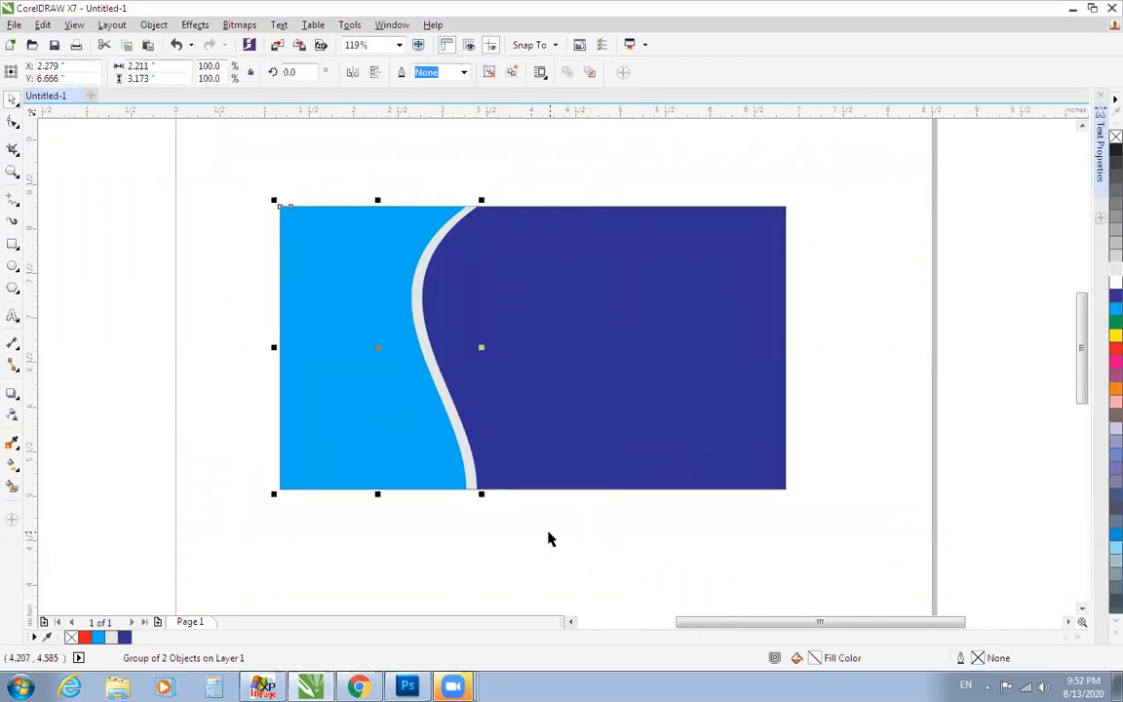
# Step: Try moving the group and mirroring a copy of it, and undo both changes
pyautogui.click(512, 143)
pyautogui.click(464, 229)
pyautogui.moveTo(464, 228); pyautogui.dragTo(599, 171)
pyautogui.hotkey('ctrl', 'z')
pyautogui.moveTo(278, 349); pyautogui.dragTo(706, 357)
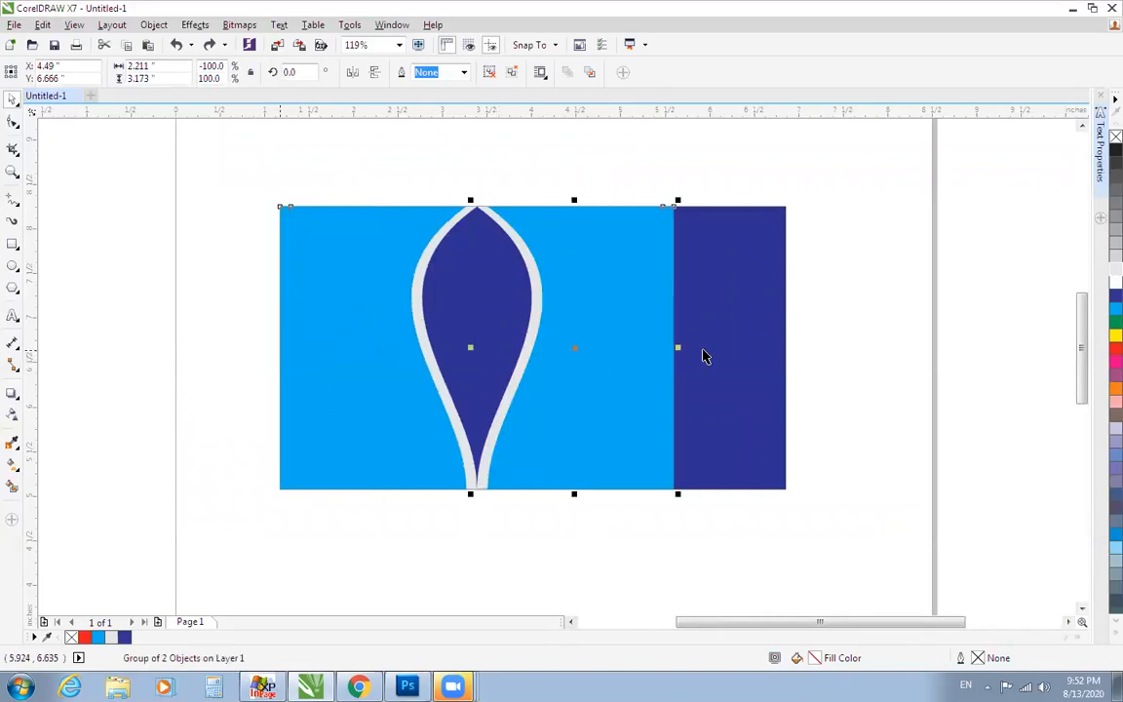
pyautogui.hotkey('ctrl', 'z')
# Step: Mirror a copy of the cyan and gray group horizontally and align it with the dark blue rectangle's right edge
pyautogui.moveTo(275, 347); pyautogui.dragTo(606, 350)
pyautogui.keyDown('shift'); pyautogui.click(709, 342); pyautogui.keyUp('shift')
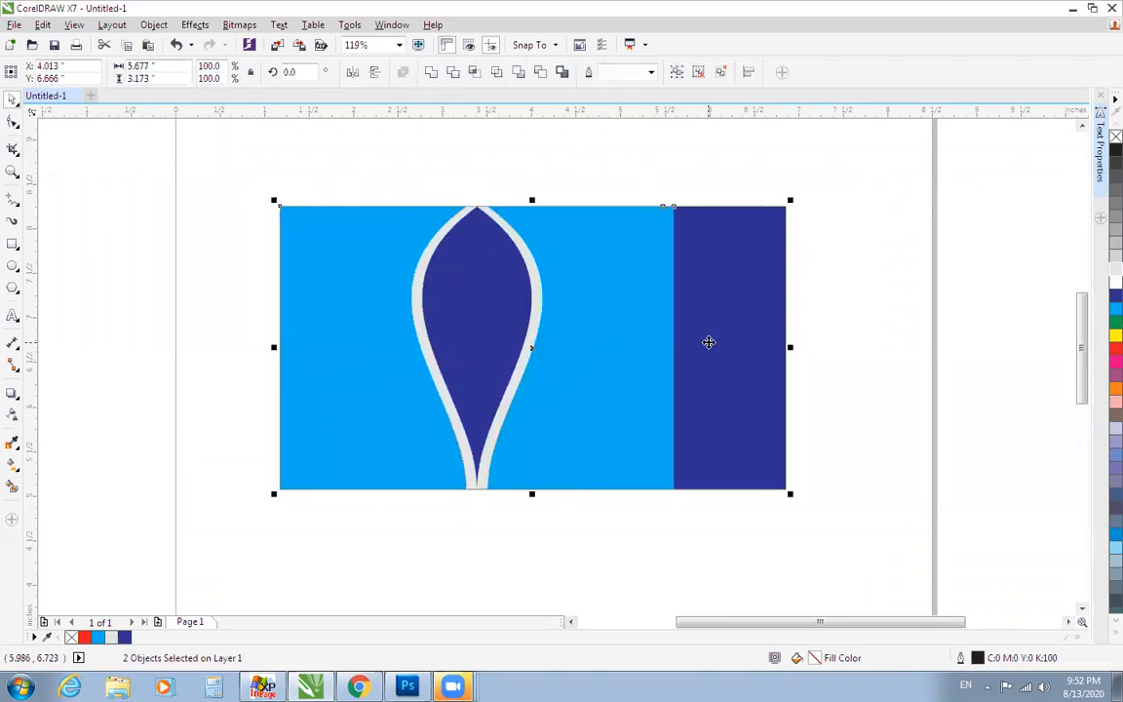
pyautogui.press('r')
pyautogui.press('F2')
pyautogui.moveTo(179, 175); pyautogui.dragTo(970, 554)
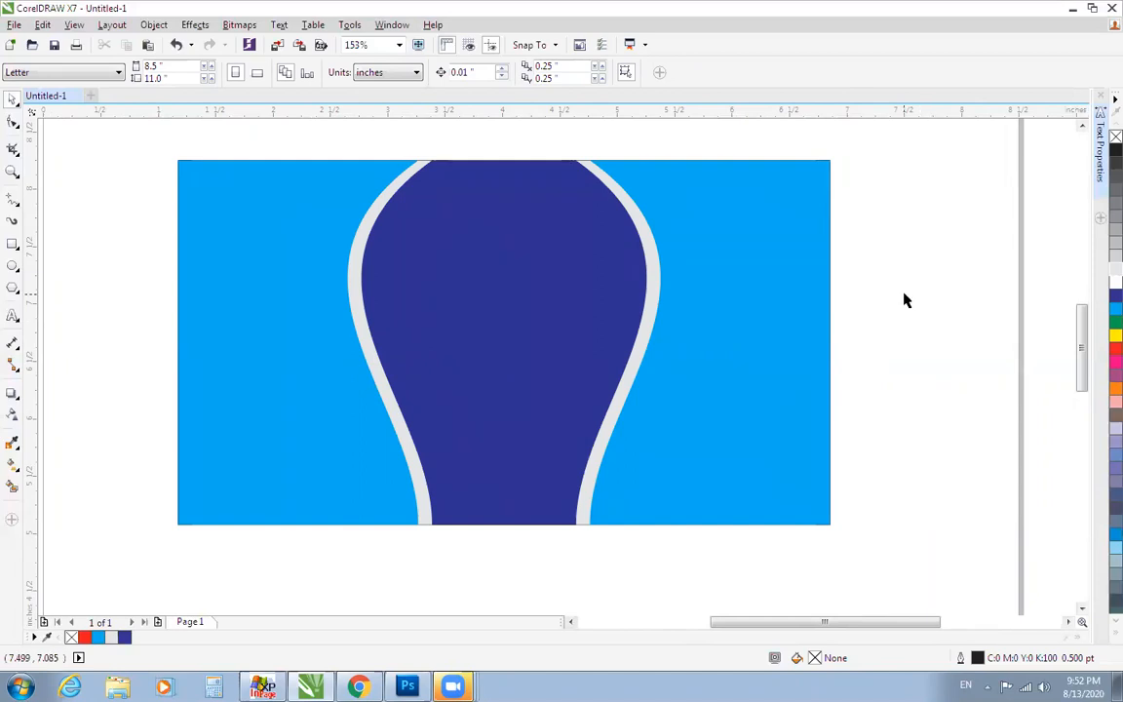
# Step: Ungroup the right and left cyan and gray groups into separate shapes
pyautogui.click(737, 312)
pyautogui.click(491, 73)
pyautogui.click(554, 146)
pyautogui.click(348, 198)
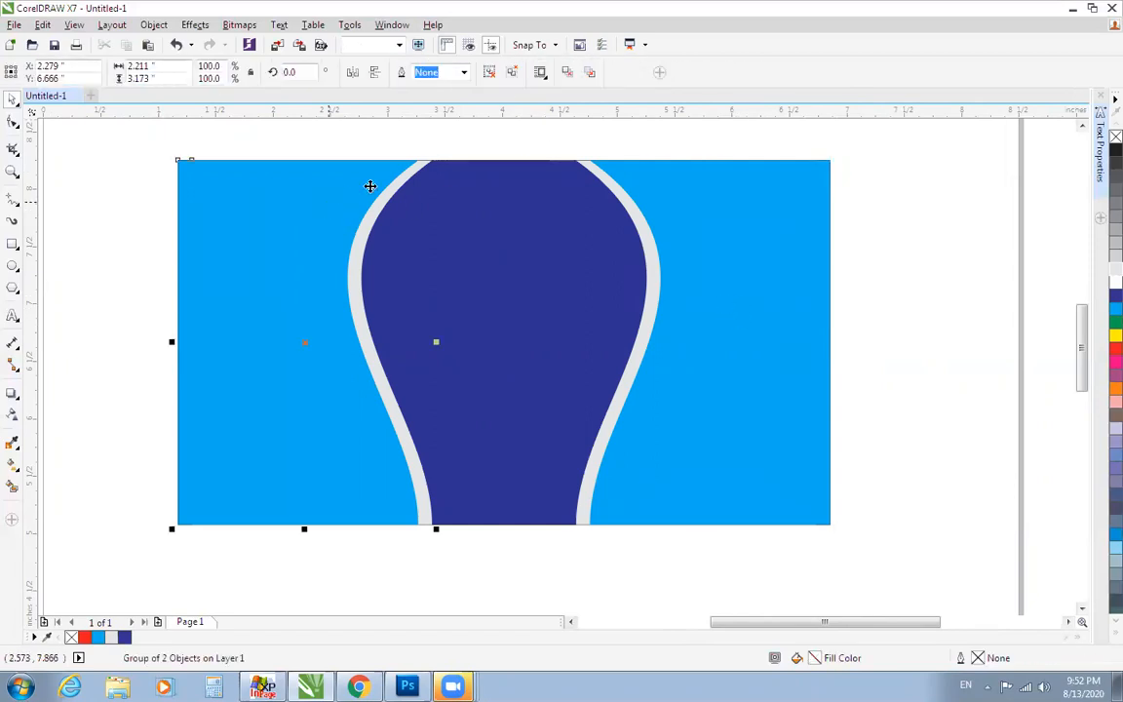
pyautogui.click(490, 73)
pyautogui.click(387, 147)
pyautogui.click(309, 210)
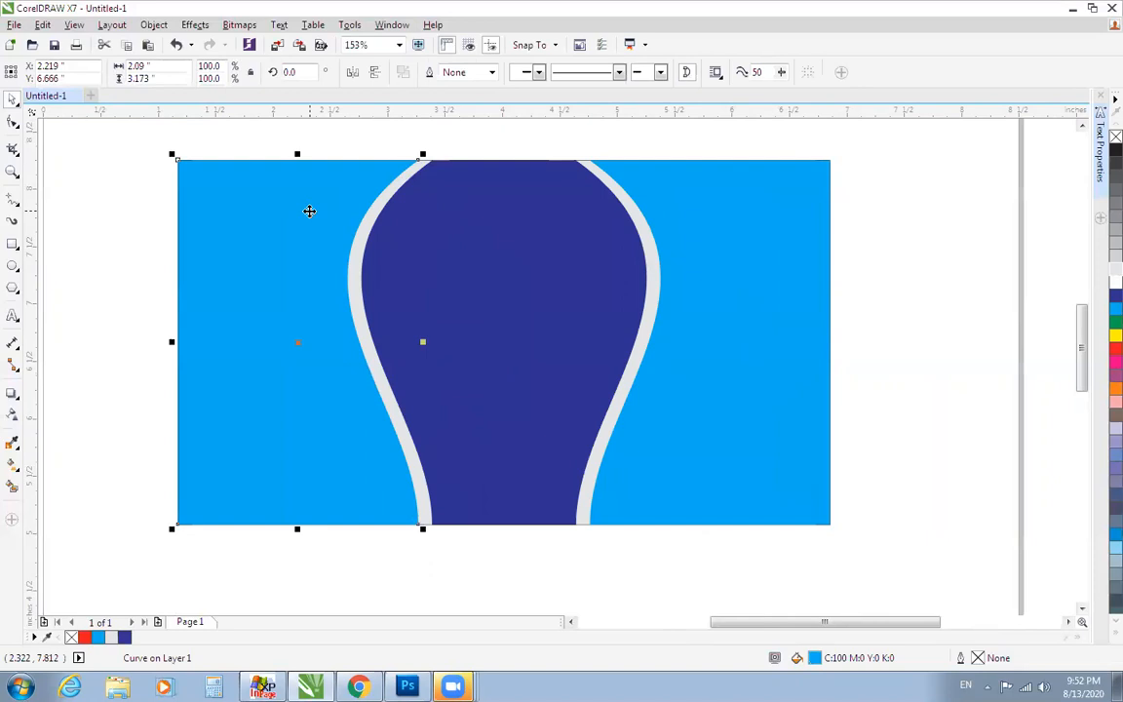
pyautogui.click(835, 258)
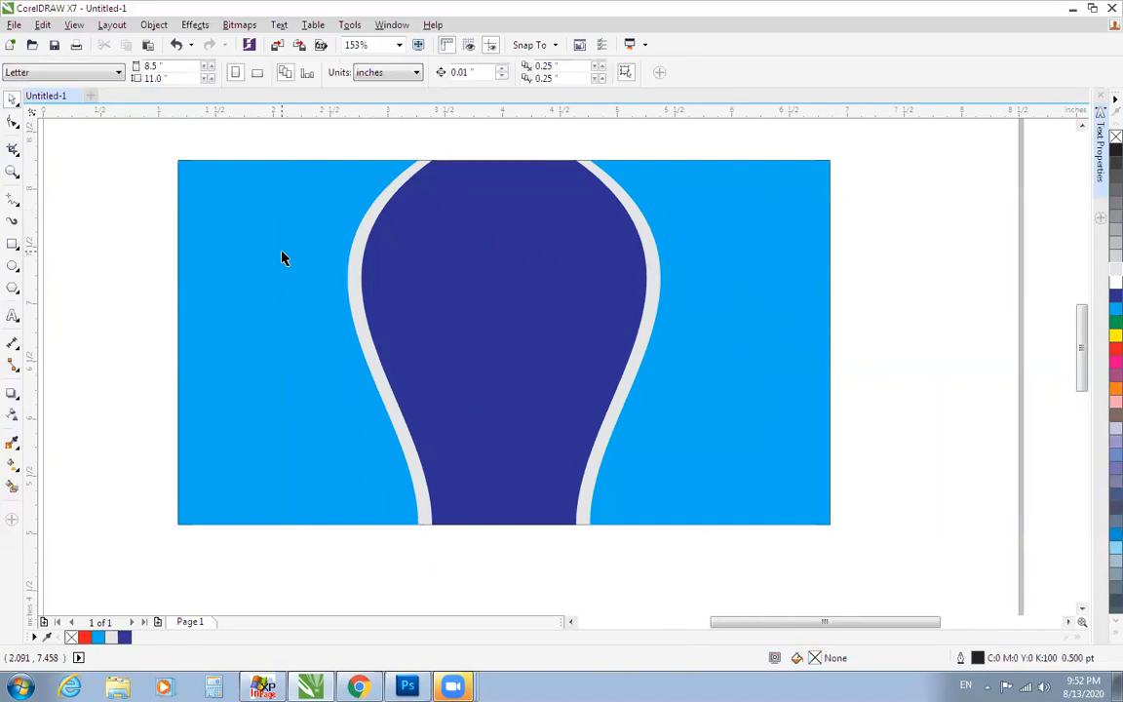
# Step: Add the text "PRINT MEDIA" and place it in the upper middle of the dark blue area
pyautogui.click(10, 315)
pyautogui.click(113, 320)
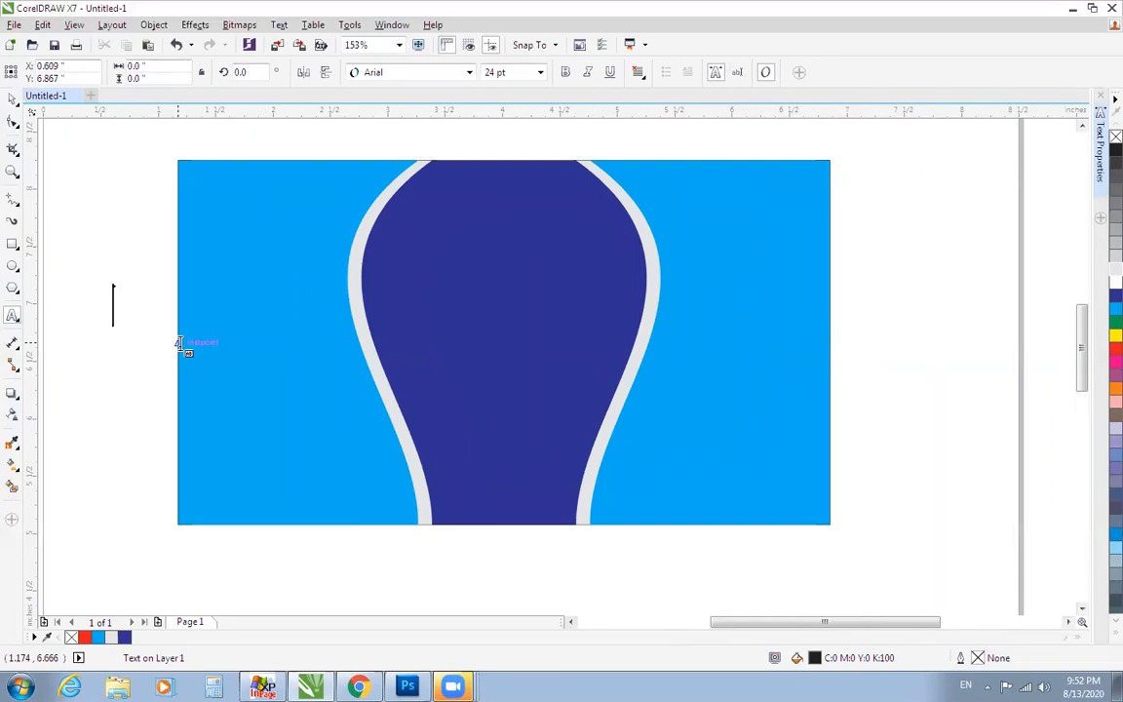
pyautogui.write('PRINT ')
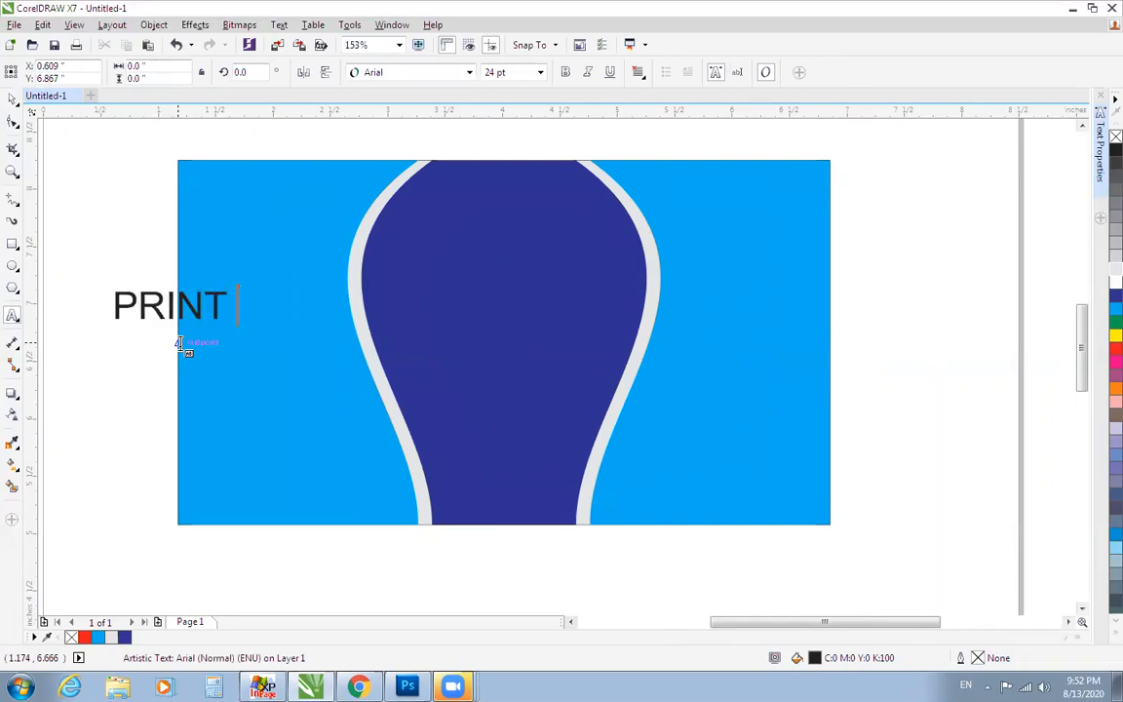
pyautogui.write('MEDIA')
pyautogui.hotkey('ctrl', 'space')
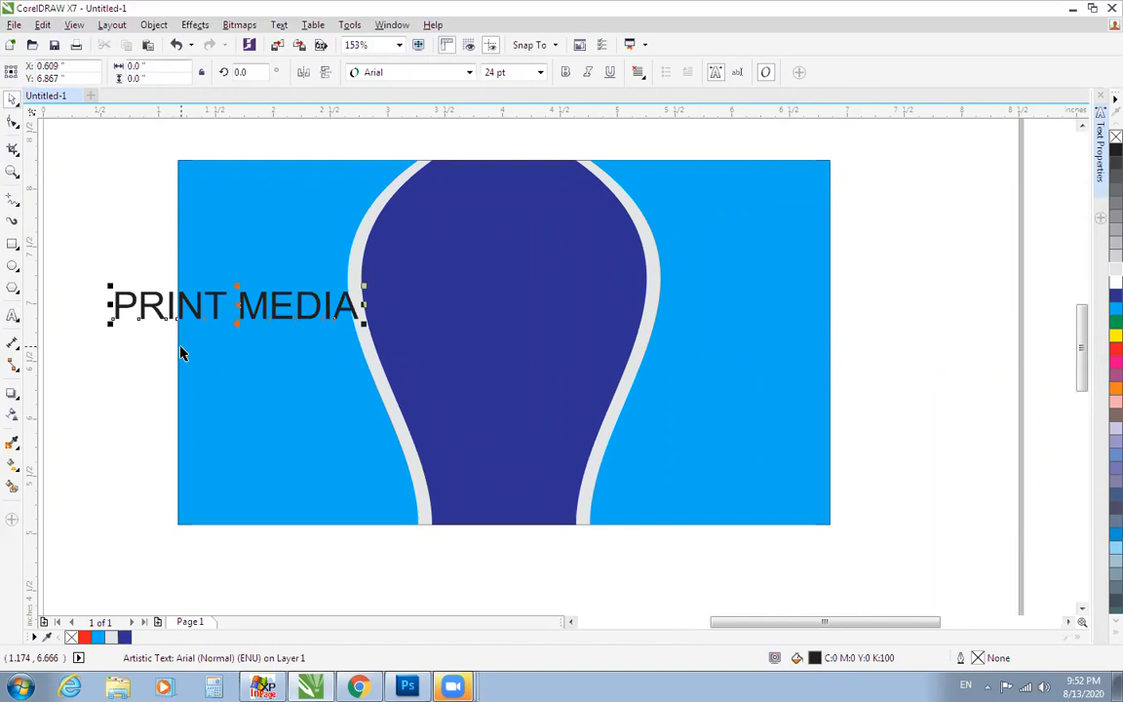
pyautogui.moveTo(237, 306); pyautogui.dragTo(506, 233)
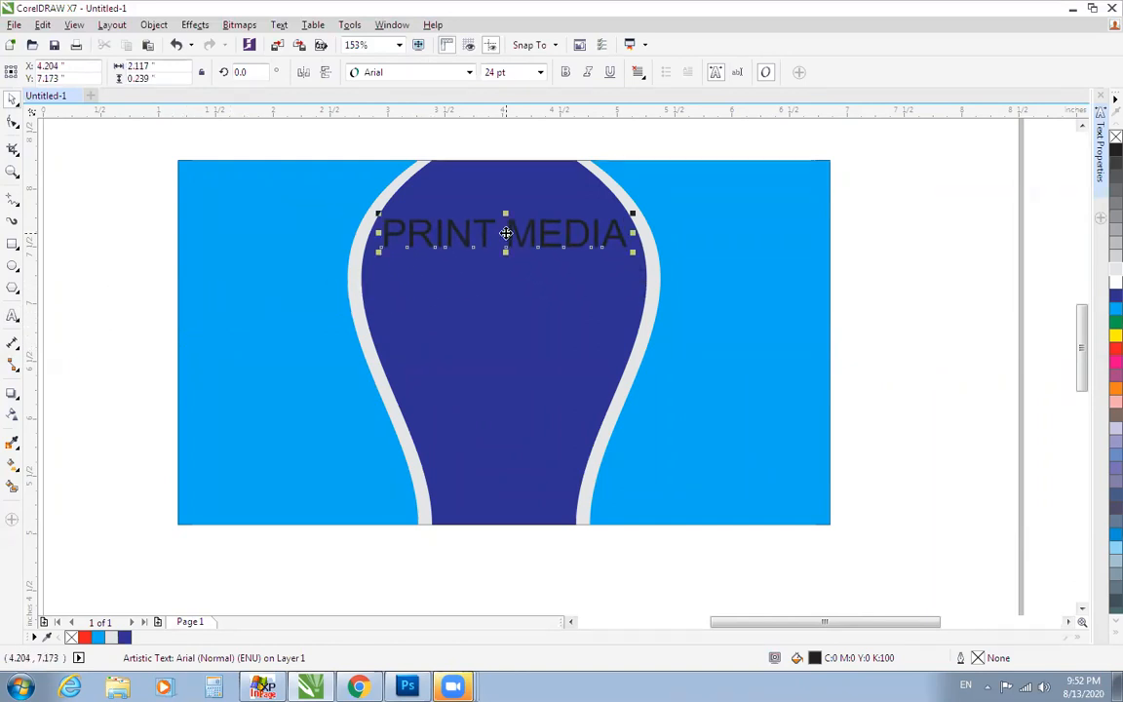
# Step: Format the PRINT MEDIA text in HehenHebTBol at about 21.8 pt with a white fill
pyautogui.click(390, 73)
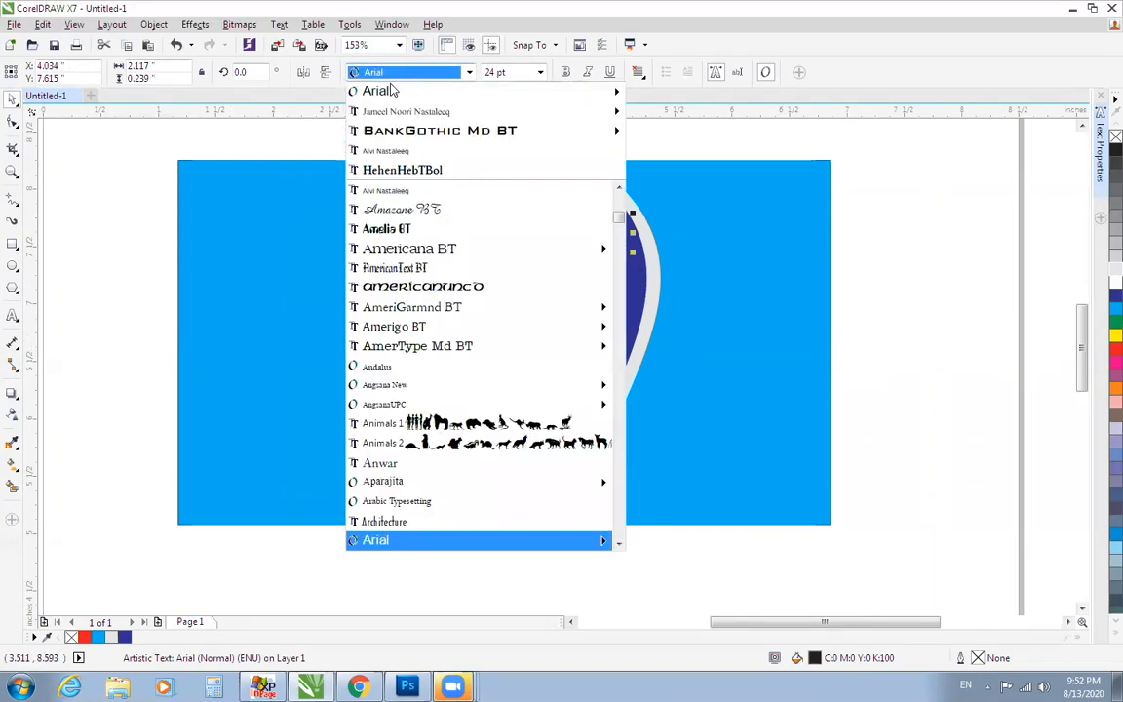
pyautogui.click(398, 169)
pyautogui.moveTo(633, 252)
pyautogui.mouseDown()
pyautogui.moveTo(612, 250)
pyautogui.moveTo(622, 252)
pyautogui.mouseUp()
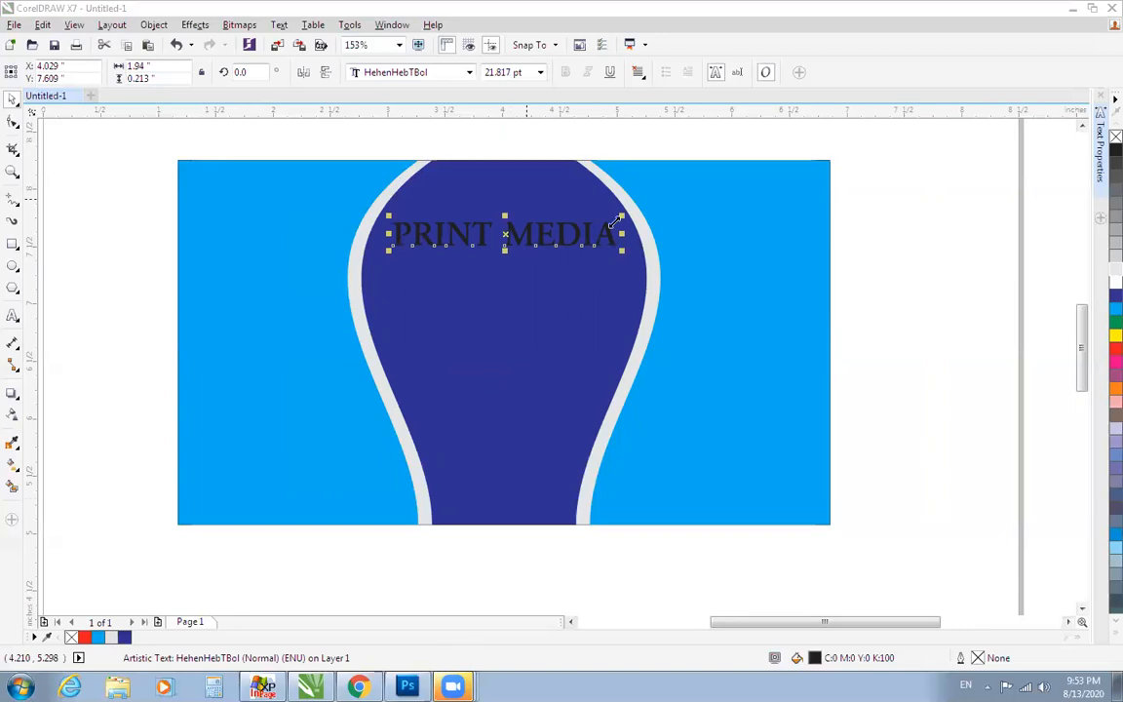
pyautogui.click(1116, 283)
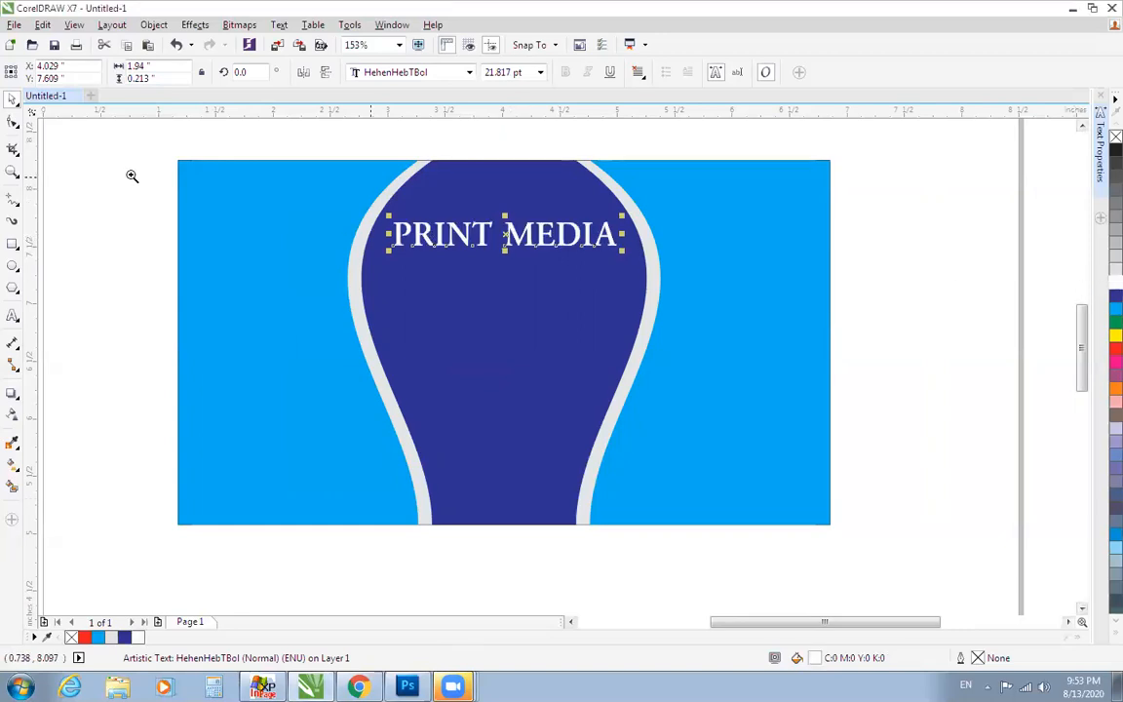
pyautogui.moveTo(127, 177); pyautogui.dragTo(903, 420)
pyautogui.press('Escape')
pyautogui.click(620, 292)
pyautogui.scroll(-1, 620, 292)
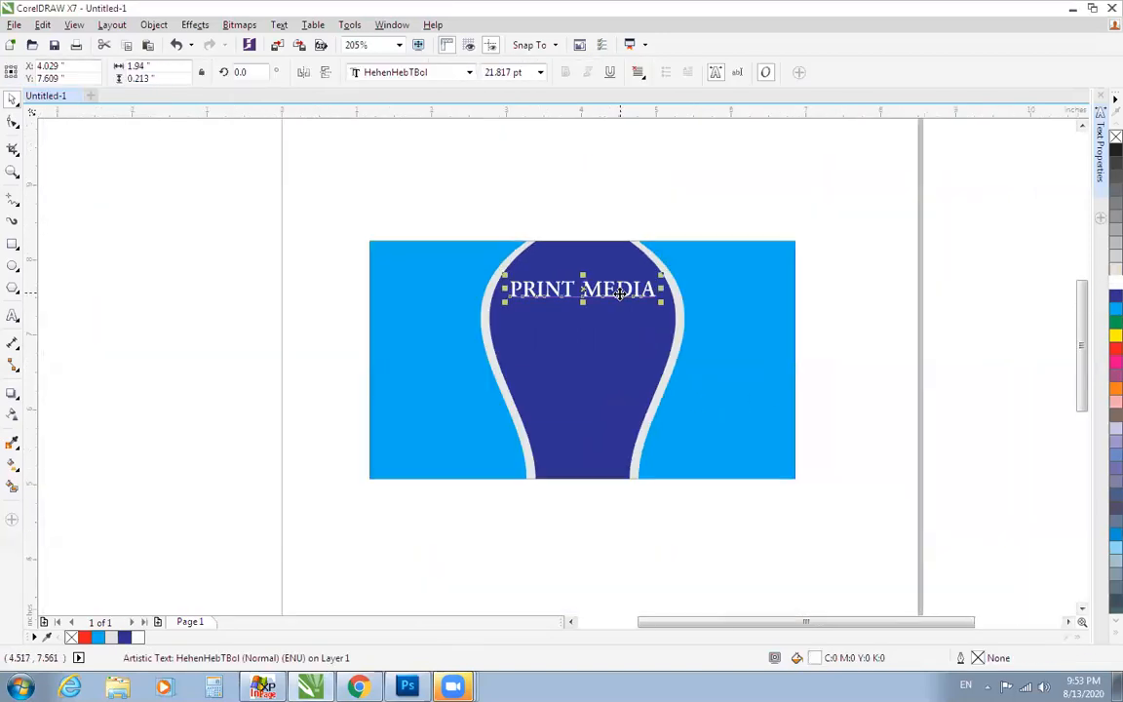
pyautogui.click(282, 440)
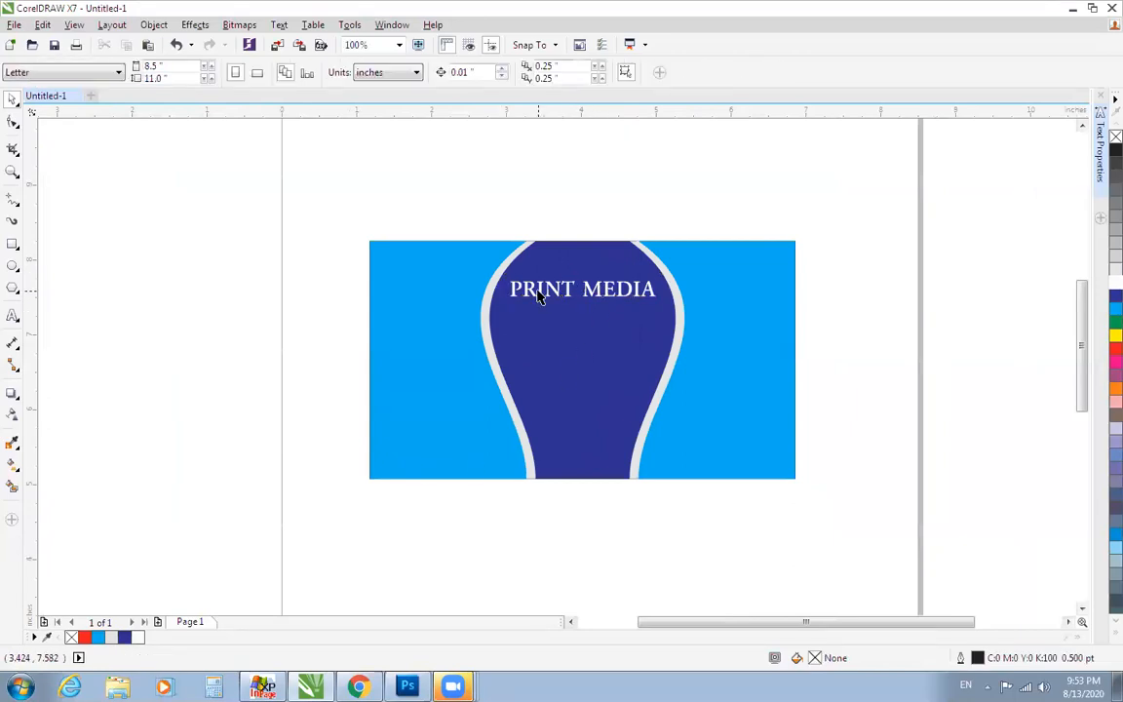
pyautogui.moveTo(540, 292); pyautogui.dragTo(539, 303)
pyautogui.hotkey('ctrl', 'z')
pyautogui.click(575, 218)
pyautogui.press('F2')
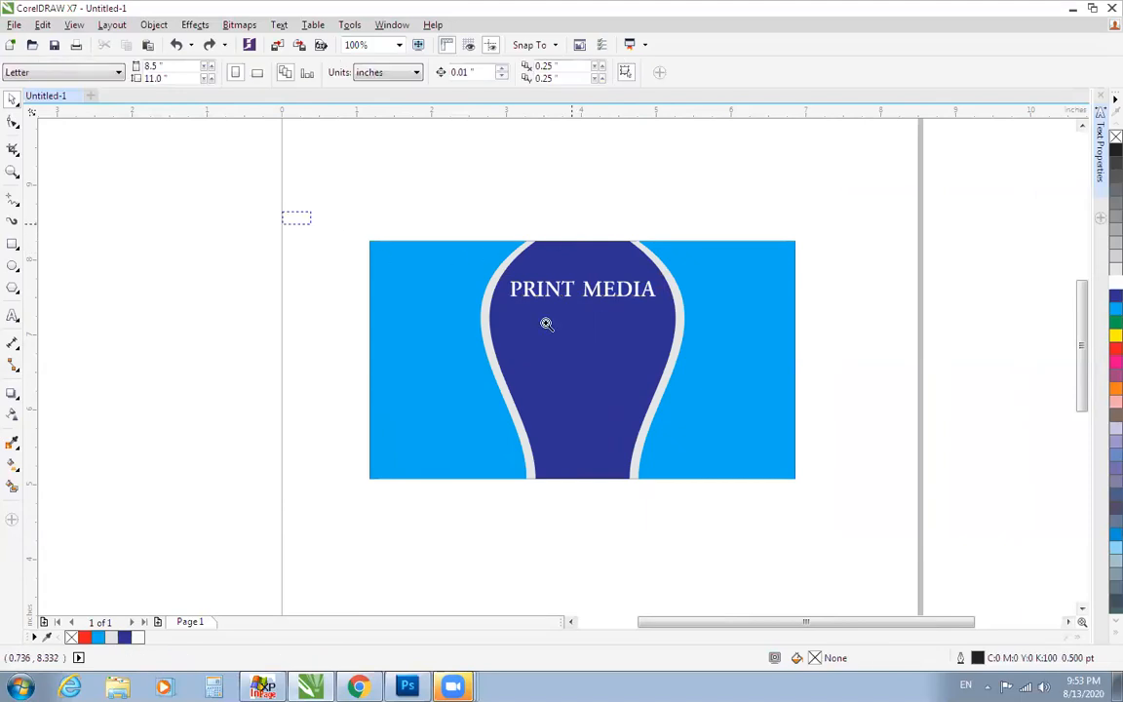
pyautogui.moveTo(338, 235); pyautogui.dragTo(927, 530)
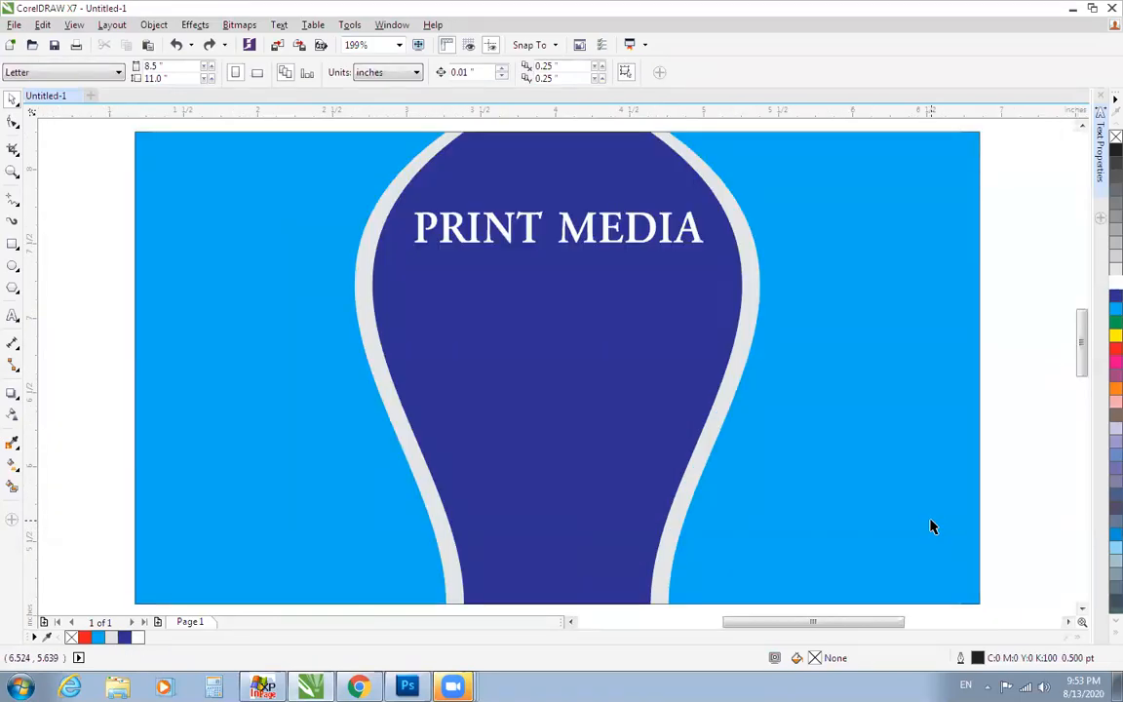
# Step: Delete the PRINT MEDIA text together with the mirrored gray border and cyan shape on the card's right side
pyautogui.click(527, 231)
pyautogui.press('Delete')
pyautogui.click(751, 312)
pyautogui.press('Delete')
pyautogui.click(794, 323)
pyautogui.press('Delete')
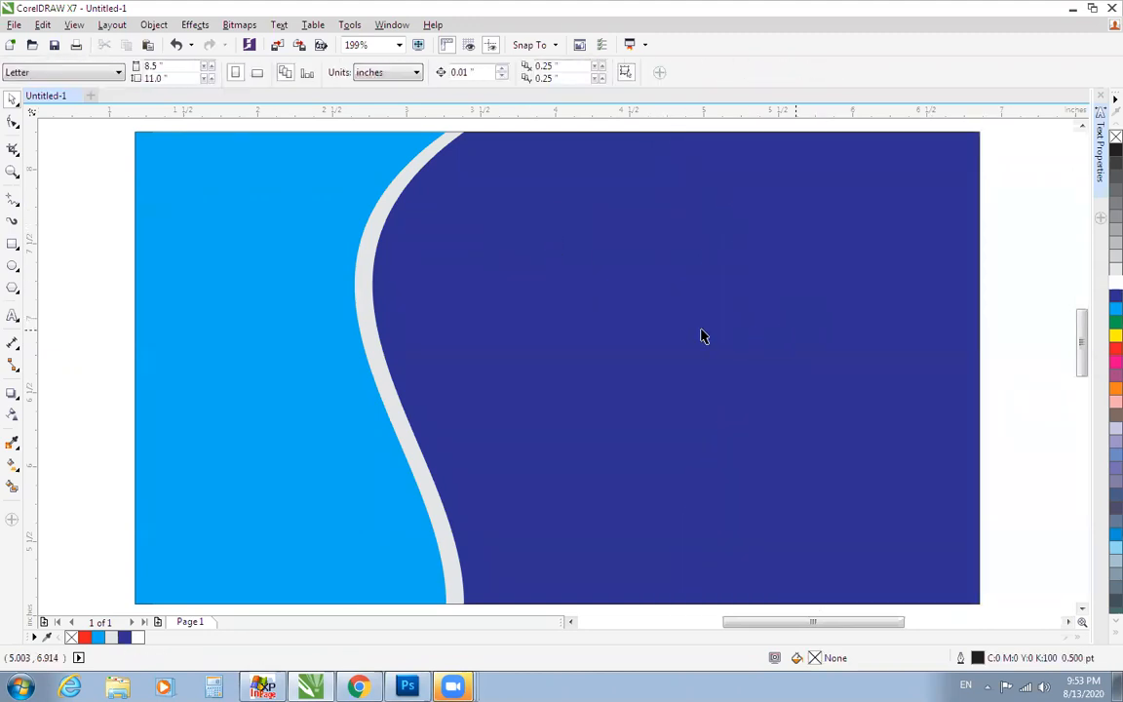
# Step: Draw a rectangle about 3.53 by 0.43 inches along the bottom of the dark blue area, reaching the card's right edge
pyautogui.click(704, 337)
pyautogui.press('F3')
pyautogui.press('F2')
pyautogui.moveTo(259, 188); pyautogui.dragTo(943, 555)
pyautogui.click(242, 372)
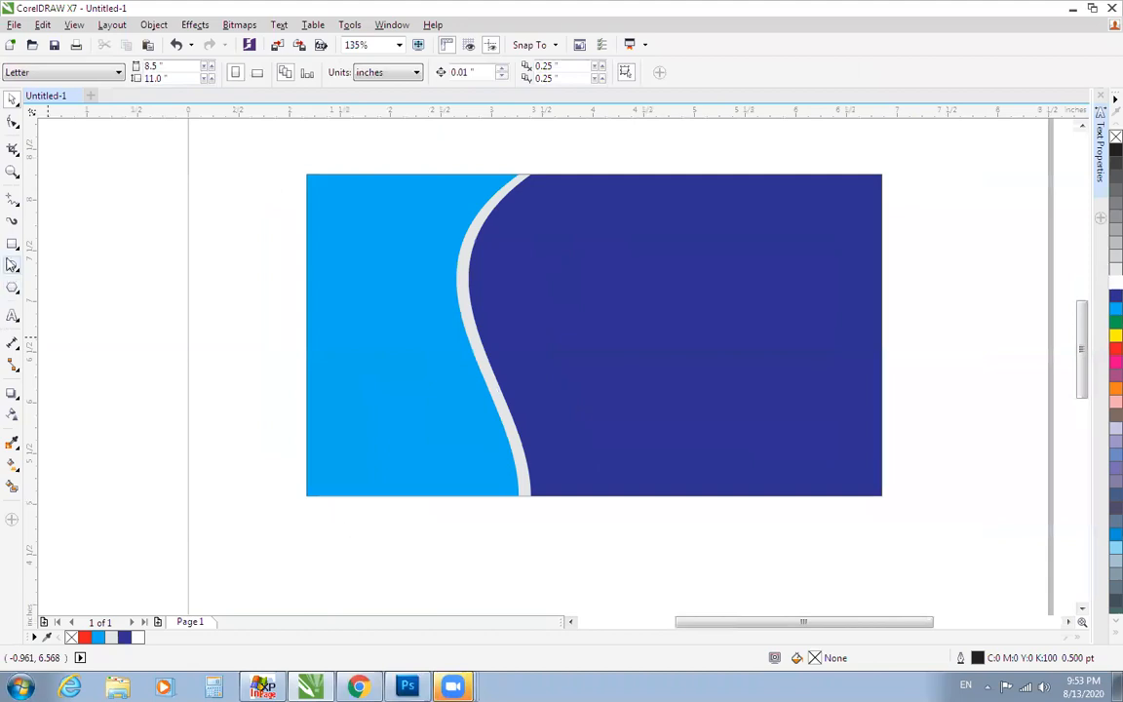
pyautogui.click(13, 244)
pyautogui.moveTo(525, 452); pyautogui.dragTo(886, 499)
pyautogui.press('space')
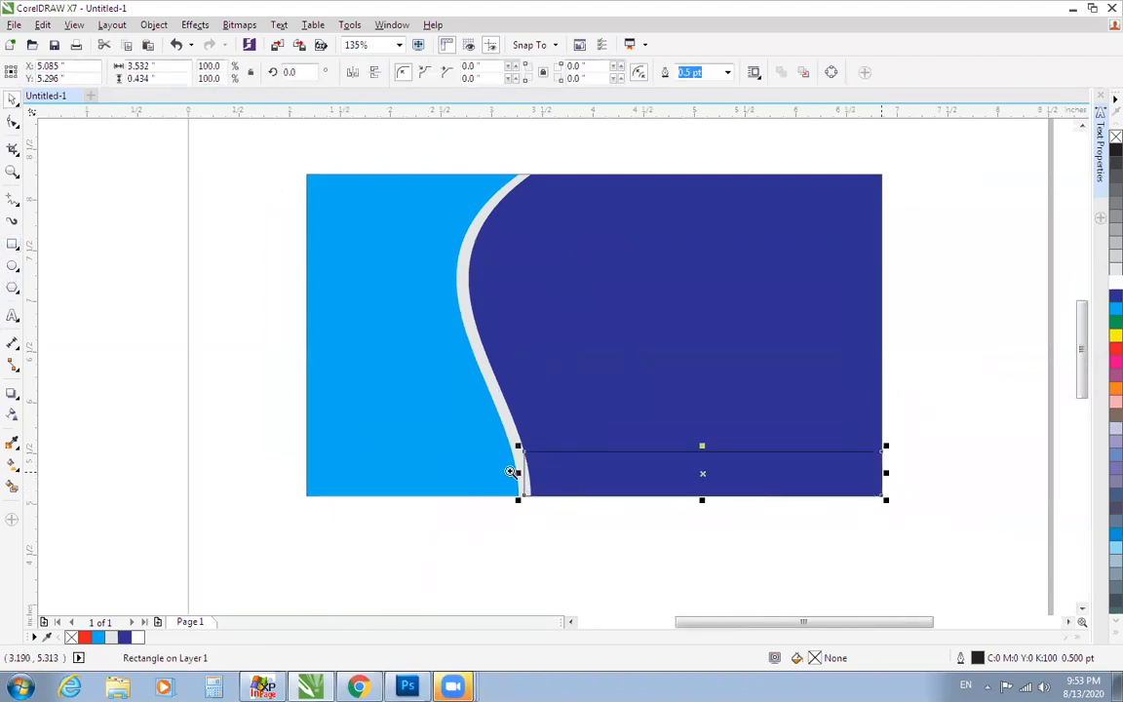
# Step: Stretch the bottom rectangle leftward over the gray border and cyan shape to about 4.3 inches wide
pyautogui.scroll(1, 695, 461)
pyautogui.click(978, 562)
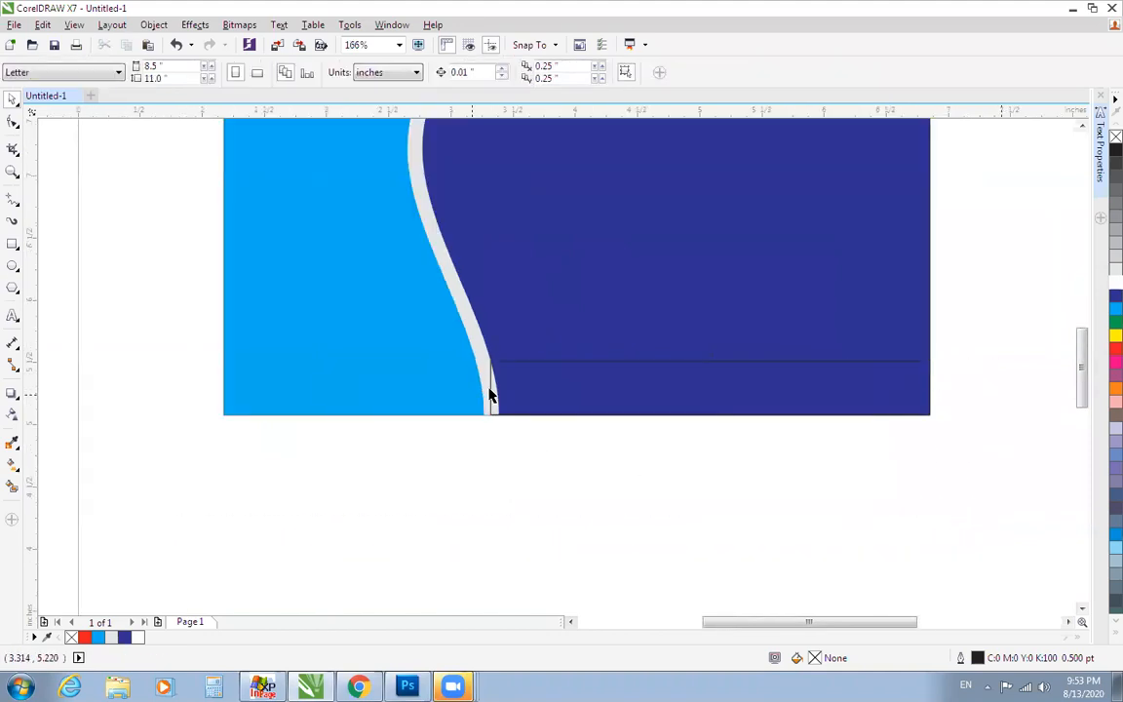
pyautogui.click(488, 389)
pyautogui.click(493, 362)
pyautogui.moveTo(483, 387); pyautogui.dragTo(390, 416)
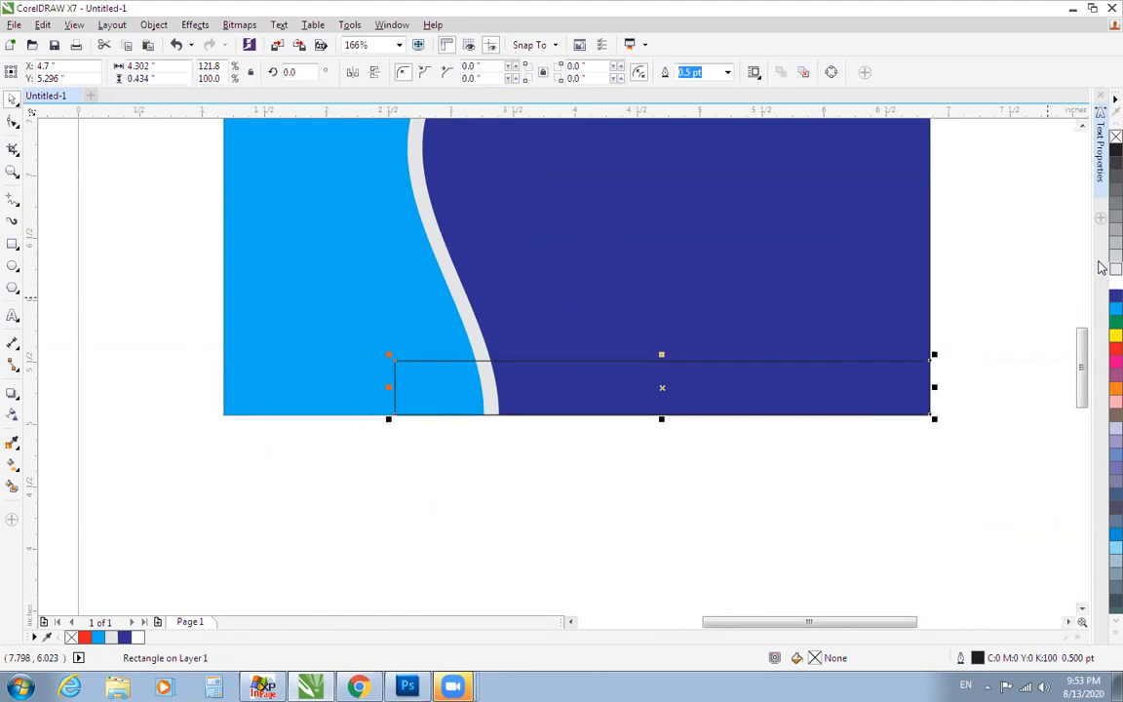
# Step: Fill the bottom rectangle with green and remove its outline
pyautogui.click(1115, 348)
pyautogui.click(1114, 321)
pyautogui.press('F3')
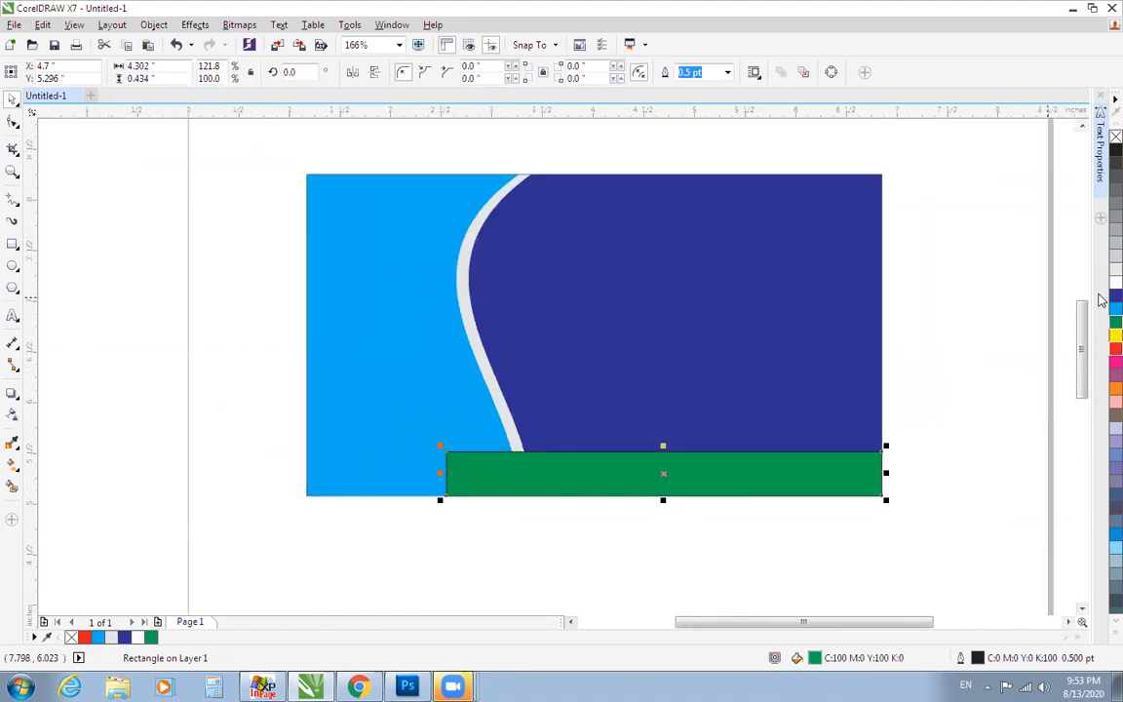
pyautogui.rightClick(1116, 137)
pyautogui.press('F3')
# Step: Group the cyan shape with its gray border and bring them in front of the green strip
pyautogui.press('F2')
pyautogui.moveTo(338, 215); pyautogui.dragTo(932, 558)
pyautogui.click(272, 295)
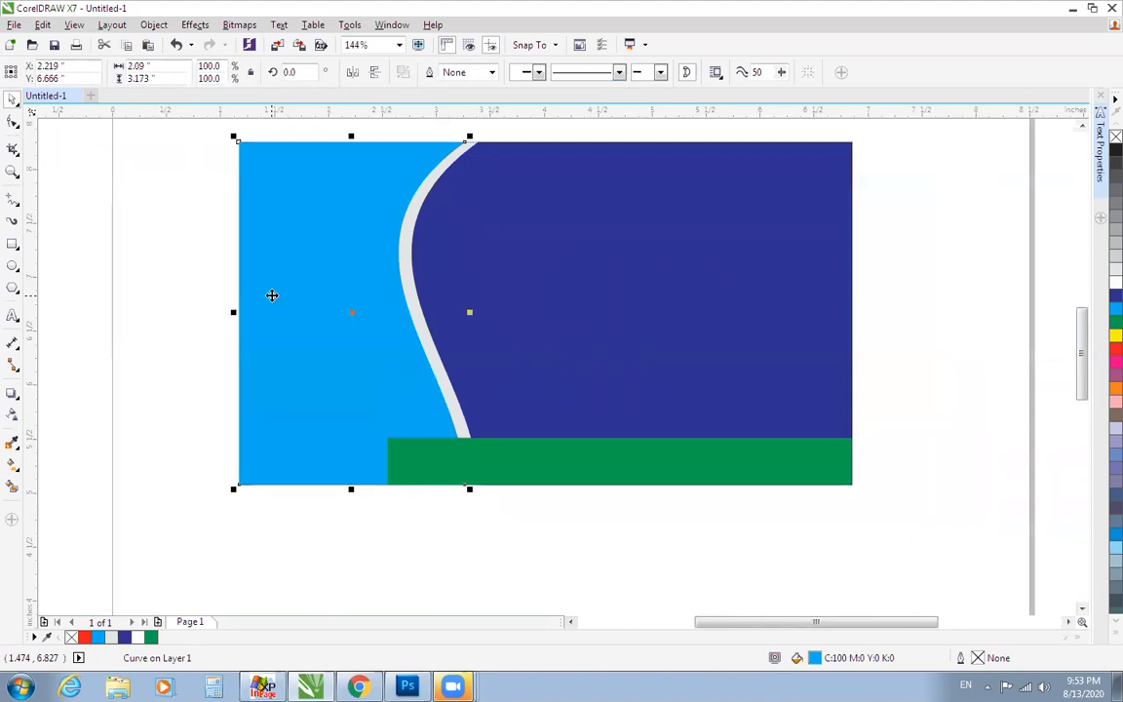
pyautogui.scroll(-2, 273, 295)
pyautogui.moveTo(218, 187); pyautogui.dragTo(511, 454)
pyautogui.hotkey('ctrl', 'g')
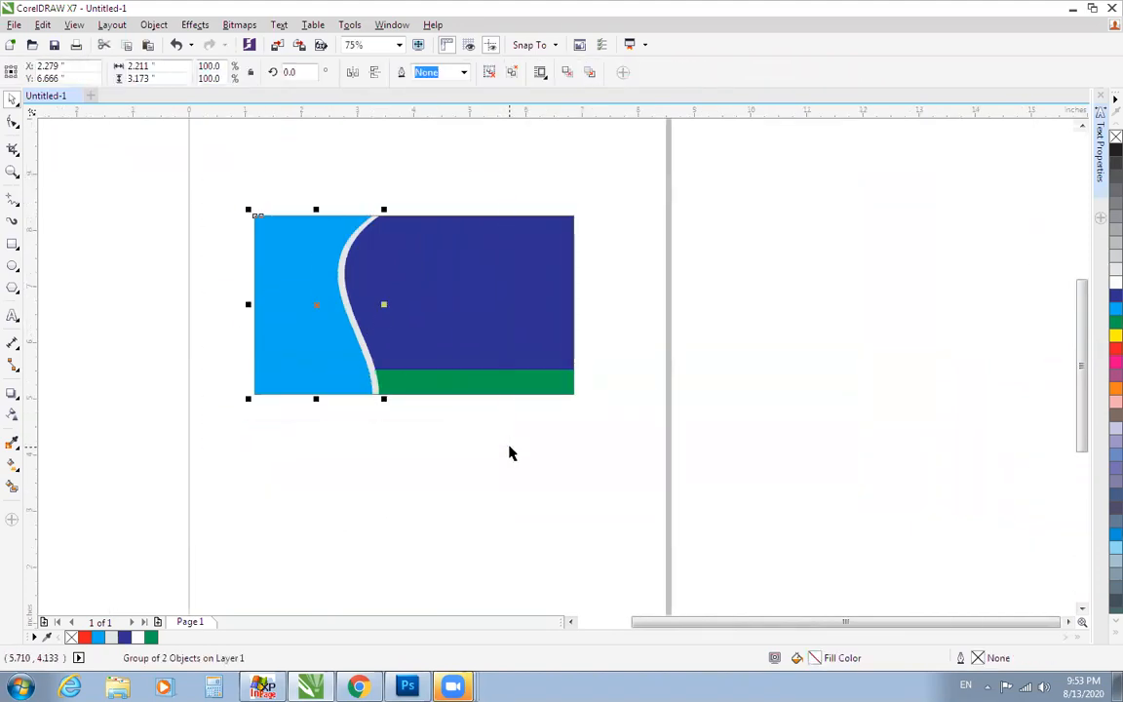
pyautogui.scroll(1, 338, 281)
pyautogui.keyDown('ctrl'); pyautogui.click(481, 386); pyautogui.keyUp('ctrl')
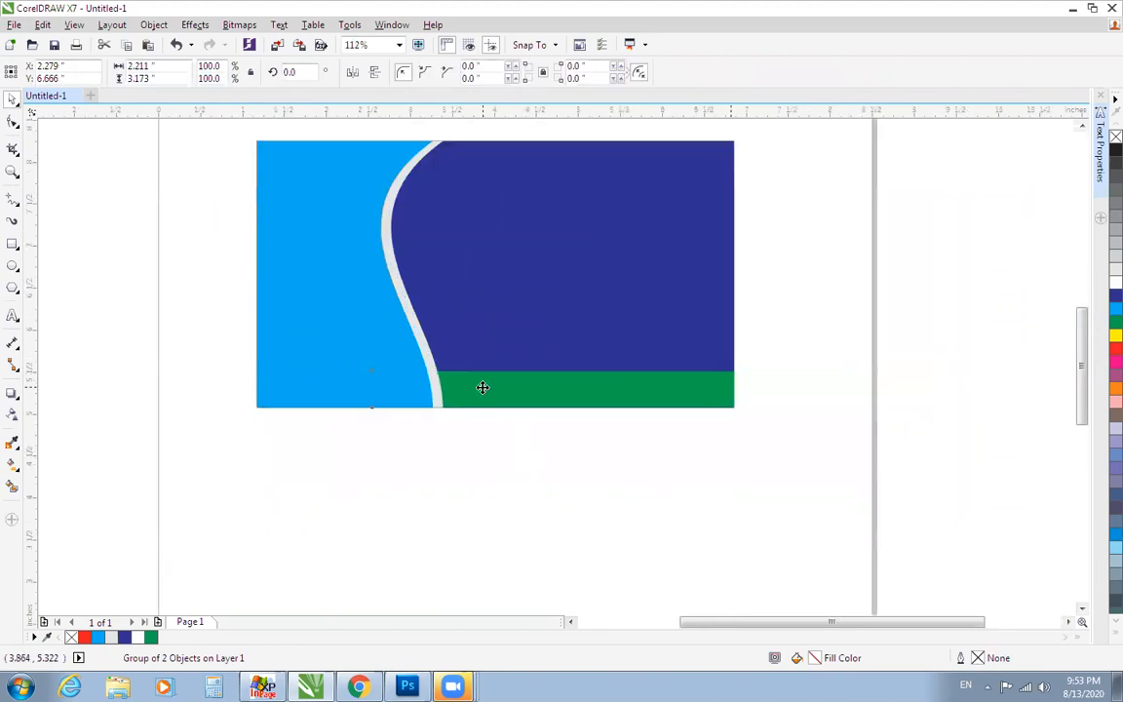
pyautogui.scroll(1, 482, 386)
pyautogui.scroll(-2, 469, 570)
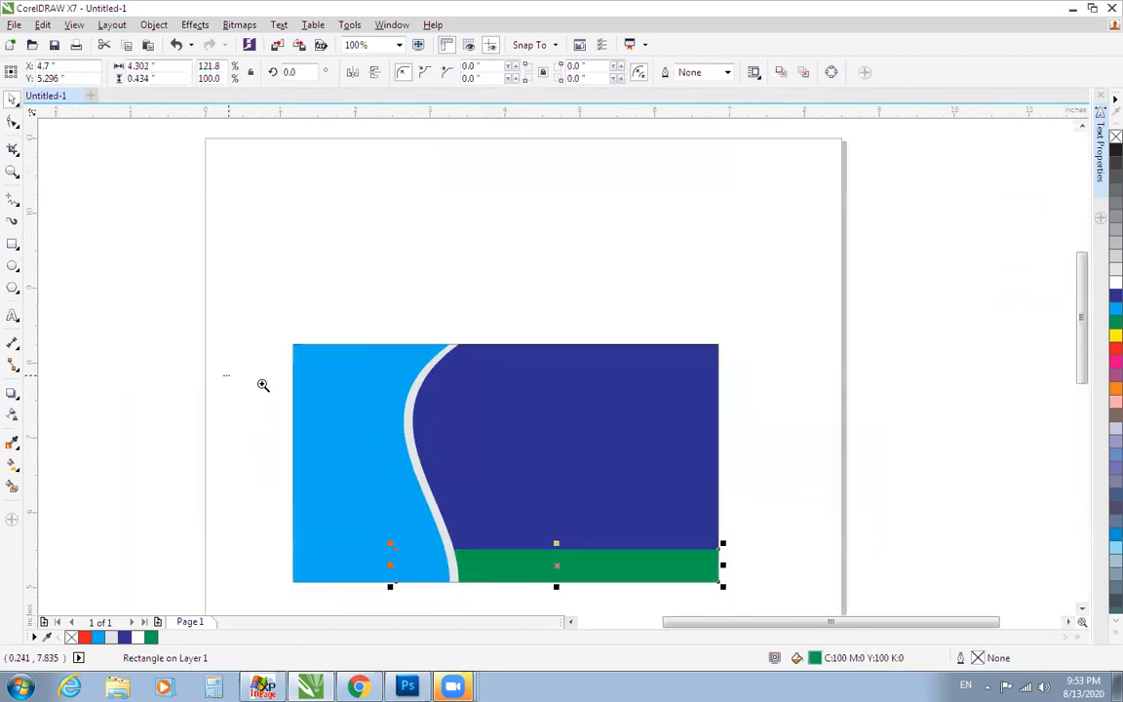
pyautogui.scroll(2, 615, 514)
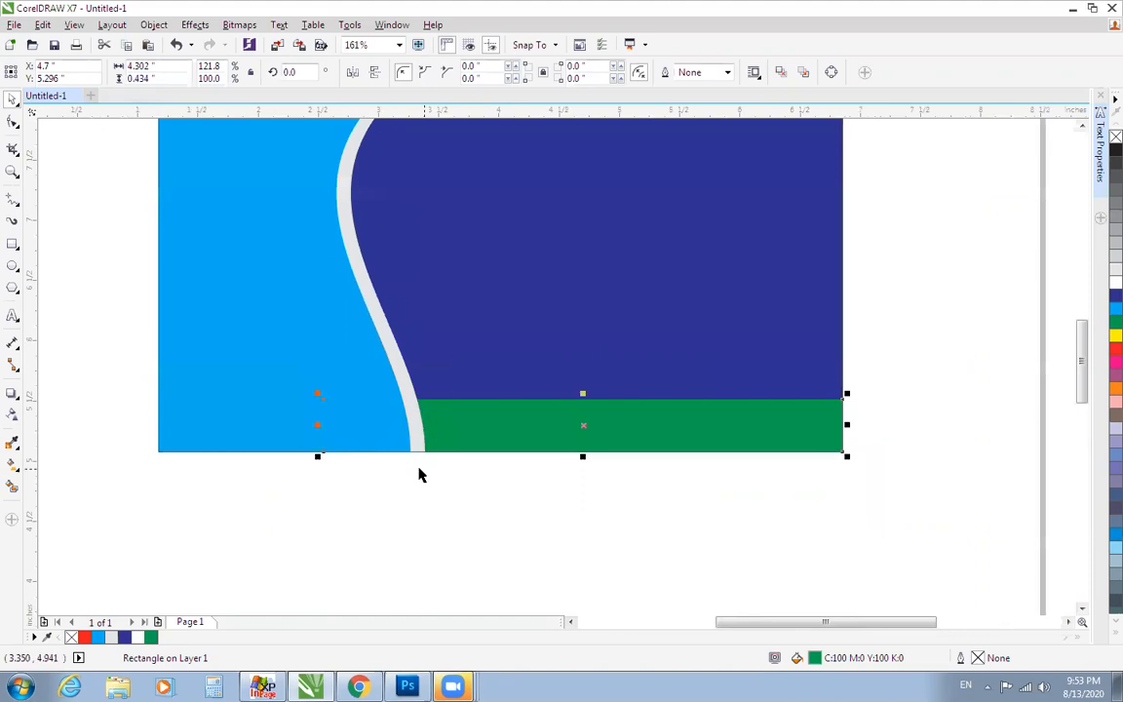
pyautogui.scroll(-1, 427, 475)
pyautogui.scroll(3, 426, 476)
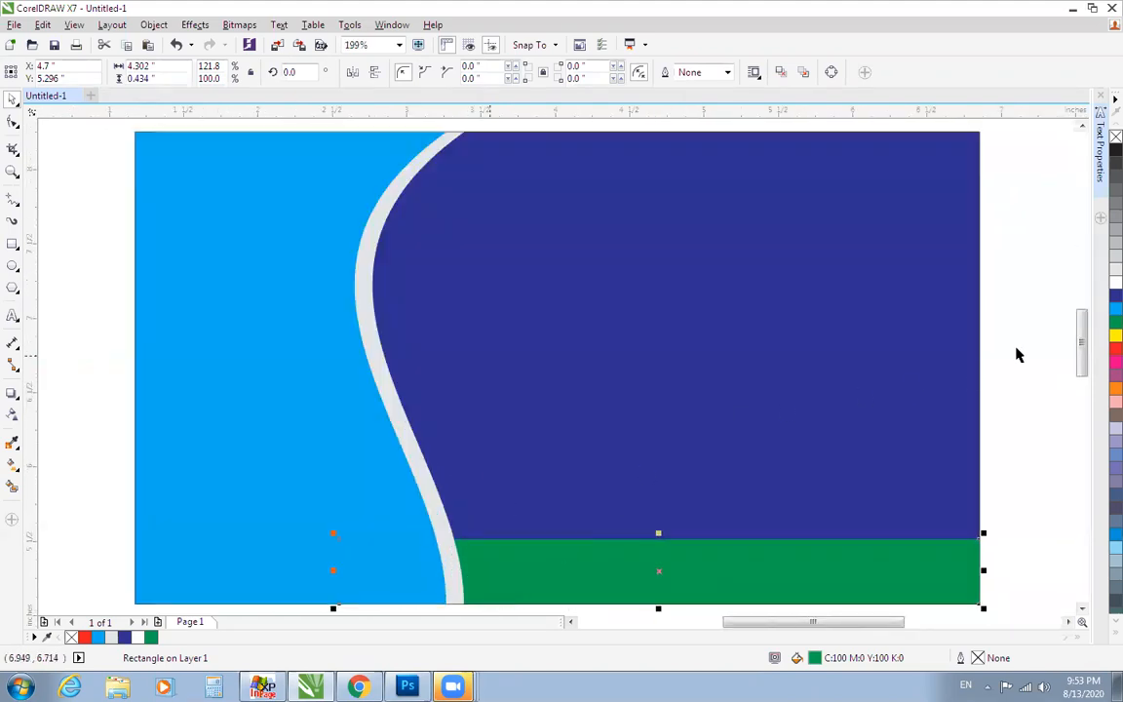
pyautogui.click(1016, 337)
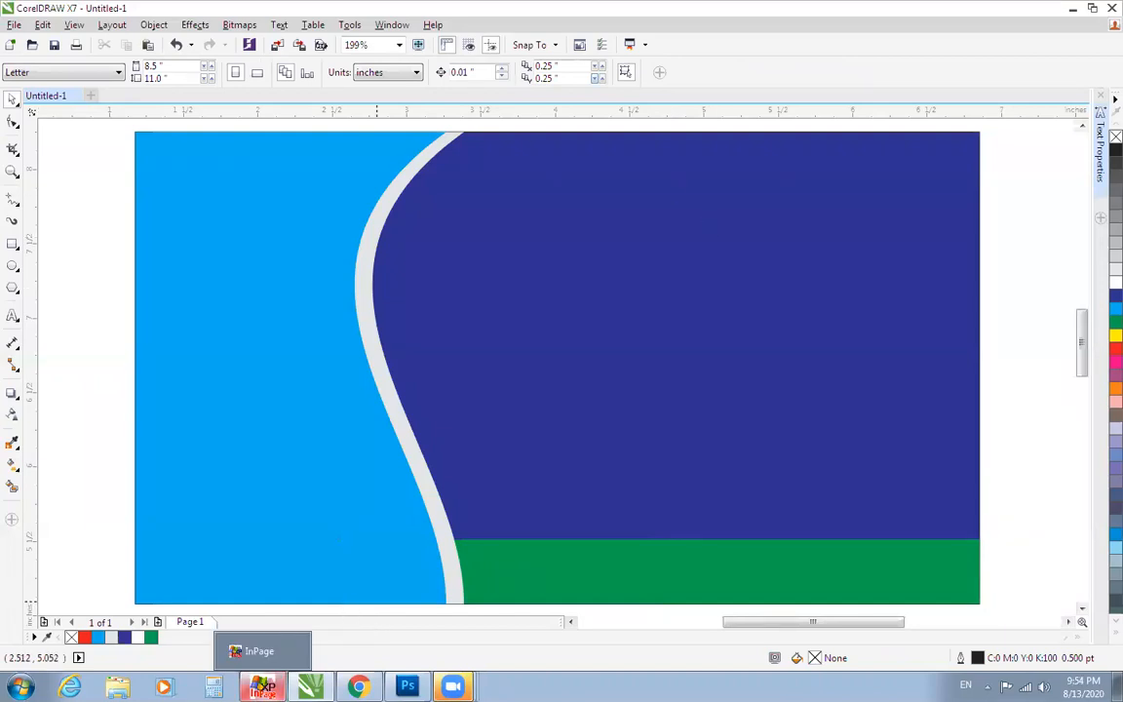
# Step: Switch to InPage and create a new document with the default settings
pyautogui.click(263, 687)
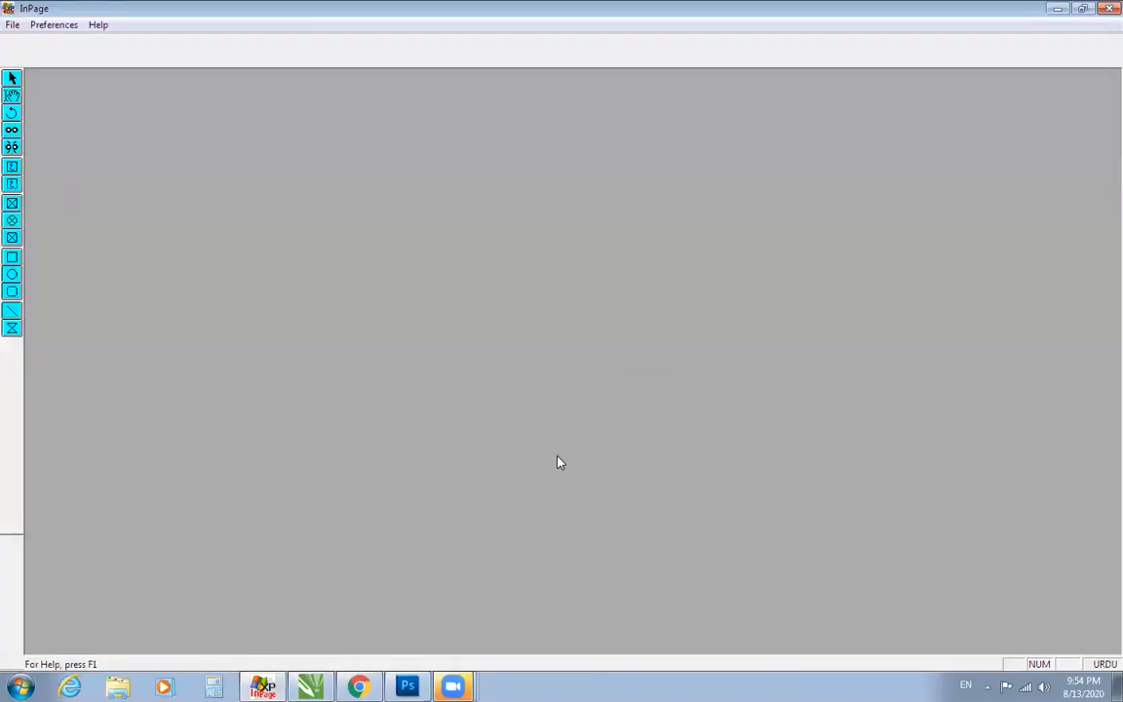
pyautogui.hotkey('ctrl', 'n')
pyautogui.press('Return')
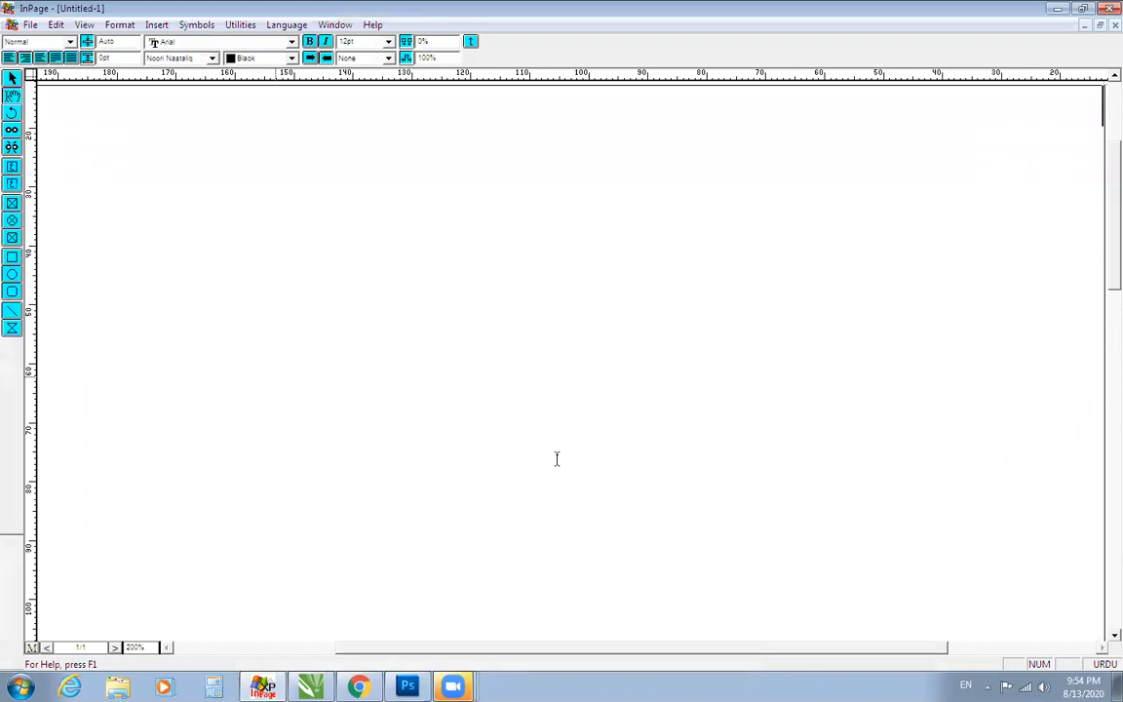
# Step: Enter the Urdu title "اریج آن لائن اکیڈمی" on the first line, correcting the mistyped letters and extra space
pyautogui.click(1096, 104)
pyautogui.write('ارتج')
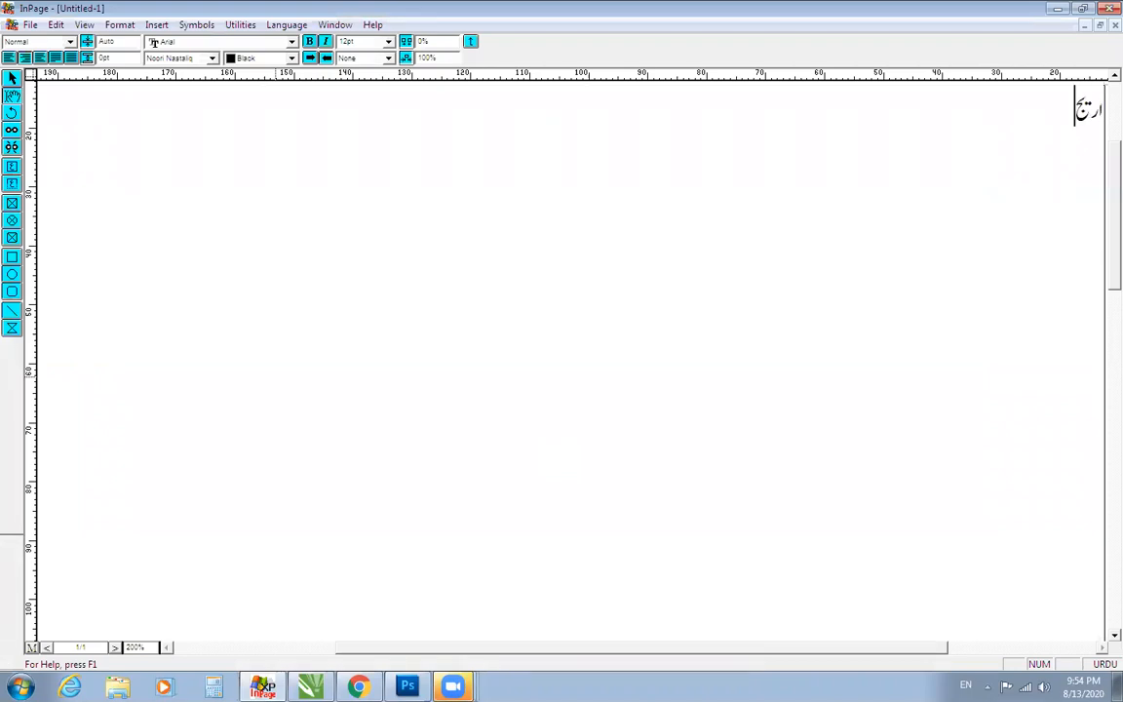
pyautogui.write('ن لائس')
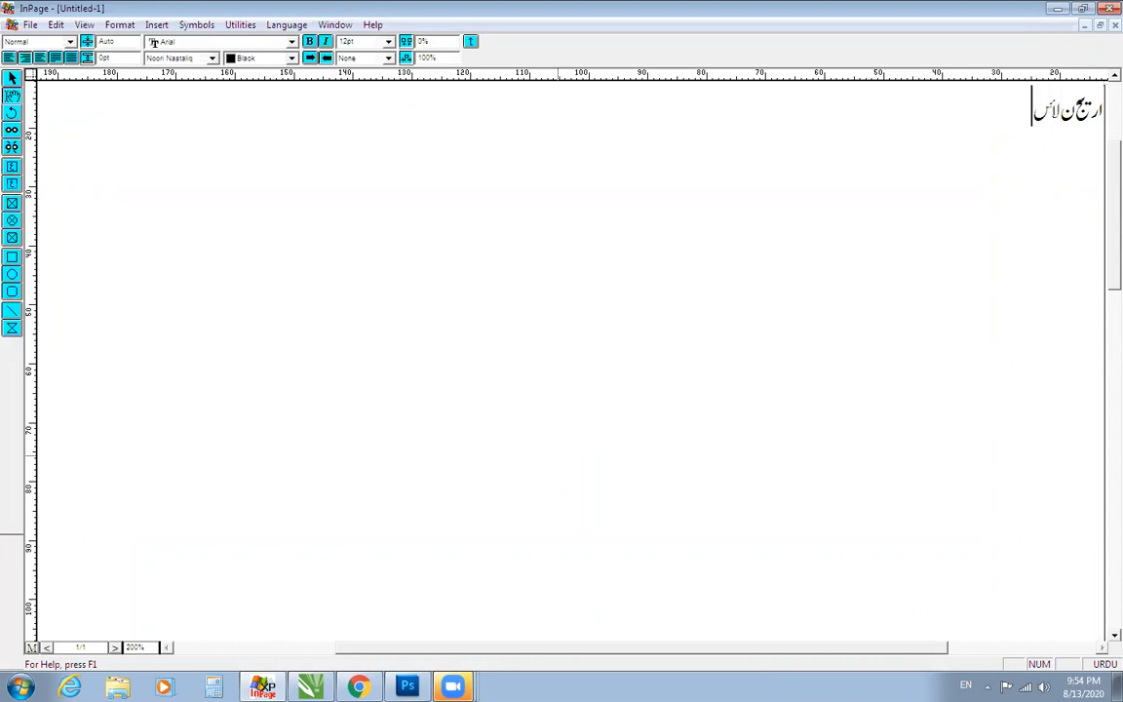
pyautogui.press('BackSpace')
pyautogui.press('BackSpace')
pyautogui.press('BackSpace')
pyautogui.press('BackSpace')
pyautogui.press('BackSpace')
pyautogui.press('BackSpace')
pyautogui.write('ن ل')
pyautogui.press('BackSpace')
pyautogui.press('BackSpace')
pyautogui.press('BackSpace')
pyautogui.press('BackSpace')
pyautogui.write('آن لائن')
pyautogui.write(' اکیڈمی')
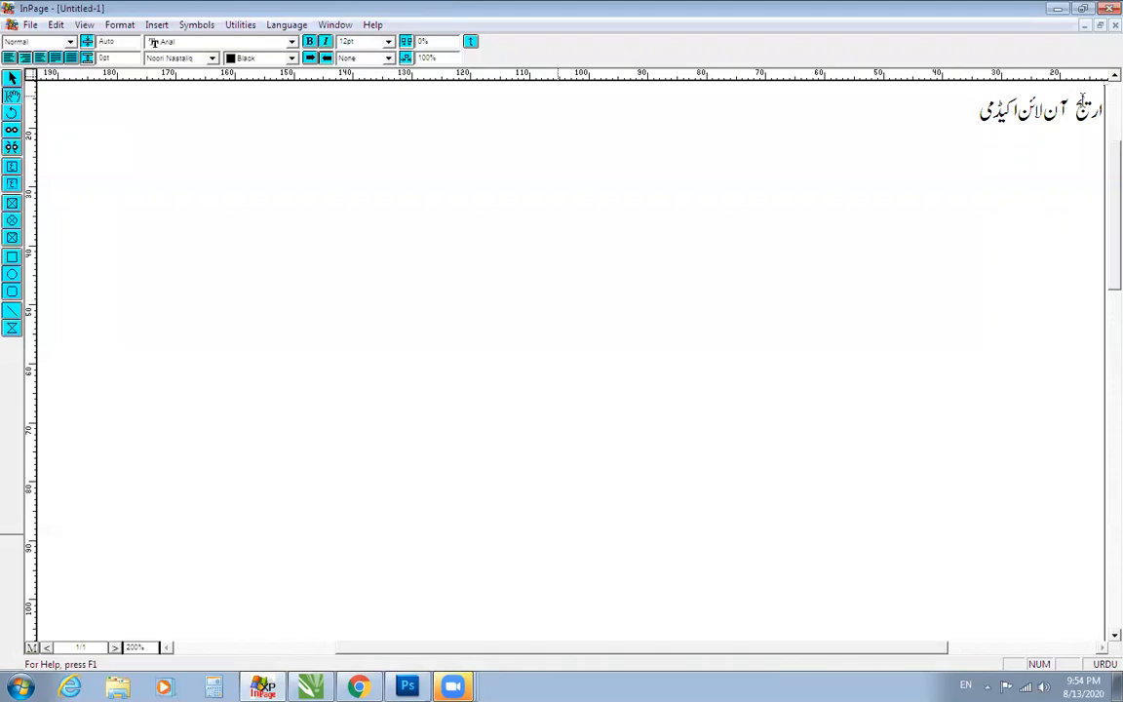
pyautogui.press('BackSpace')
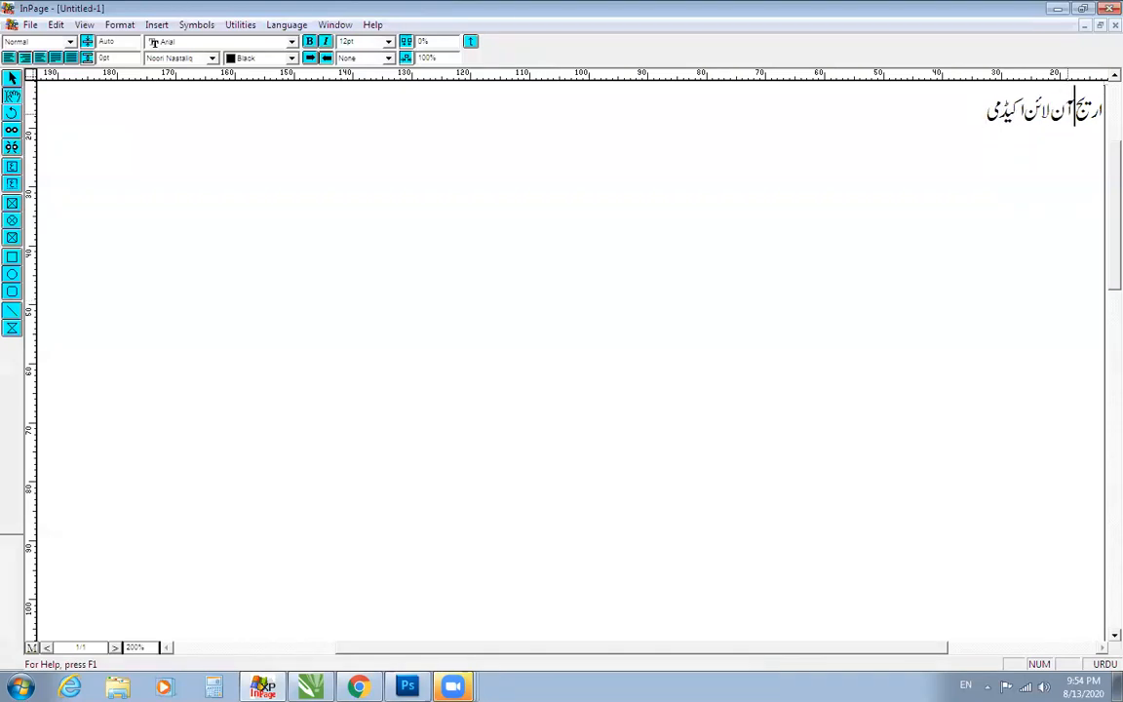
# Step: Set the whole Urdu title's size to 48 pt
pyautogui.hotkey('ctrl', 'a')
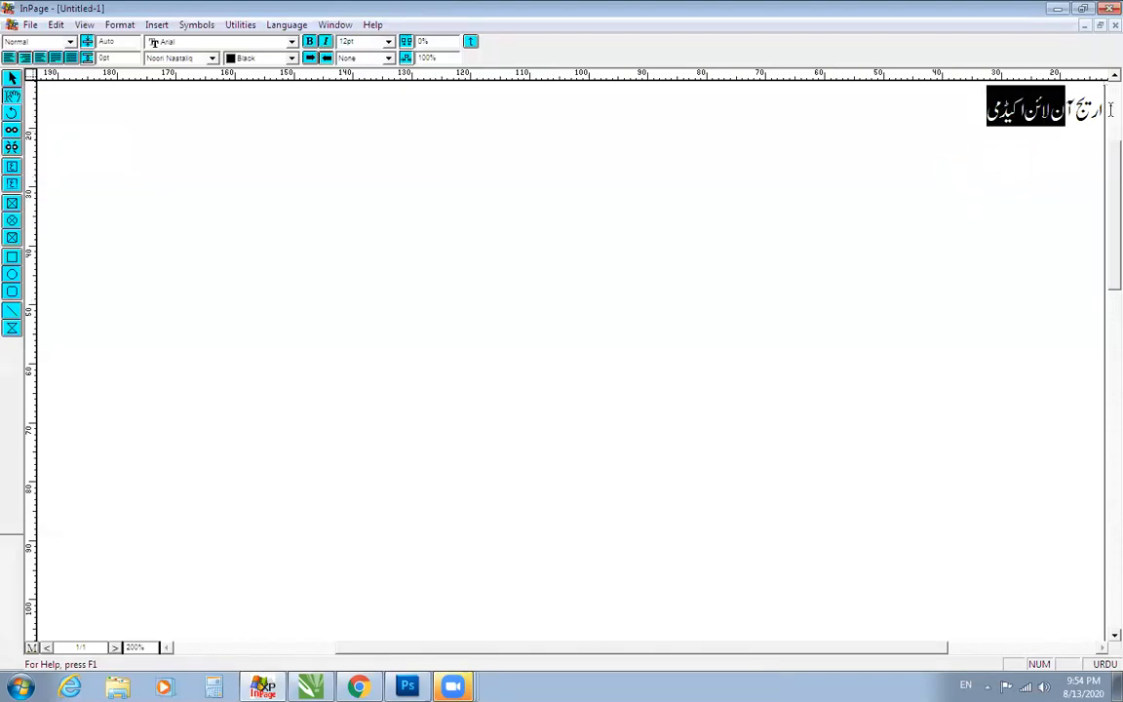
pyautogui.click(388, 42)
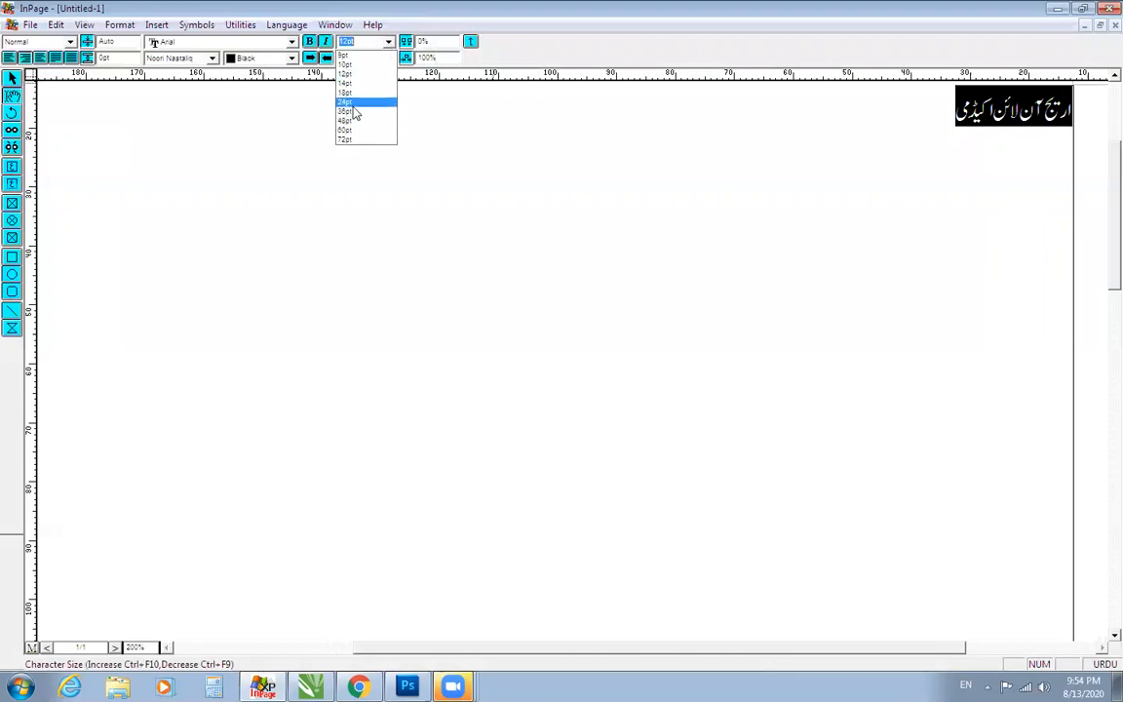
pyautogui.click(349, 125)
# Step: Try the Aasaar font on the Urdu title and change it to Aasaar Bold
pyautogui.moveTo(570, 207); pyautogui.dragTo(1076, 187)
pyautogui.click(191, 58)
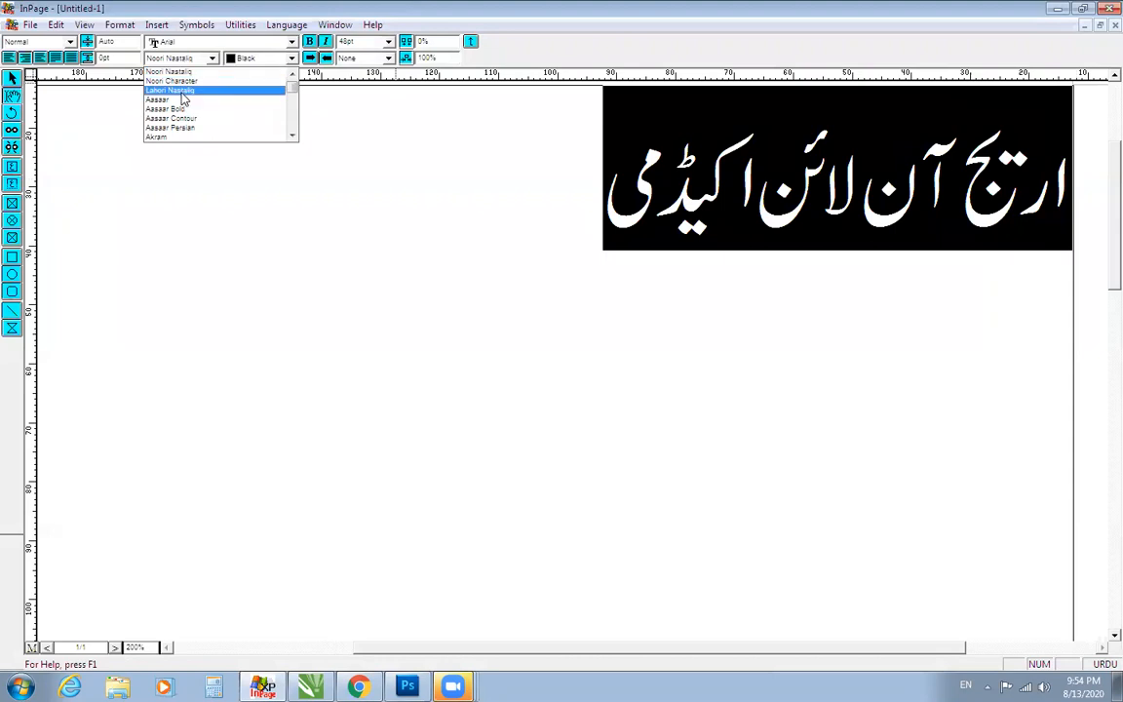
pyautogui.click(179, 103)
pyautogui.click(185, 59)
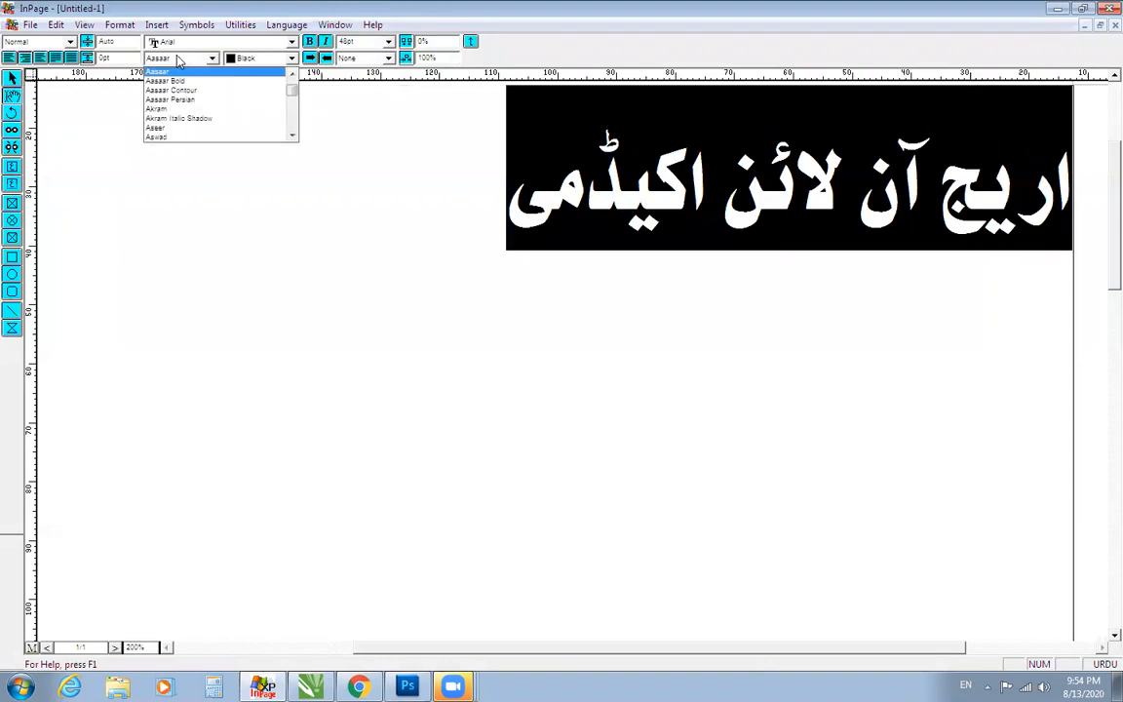
pyautogui.click(164, 83)
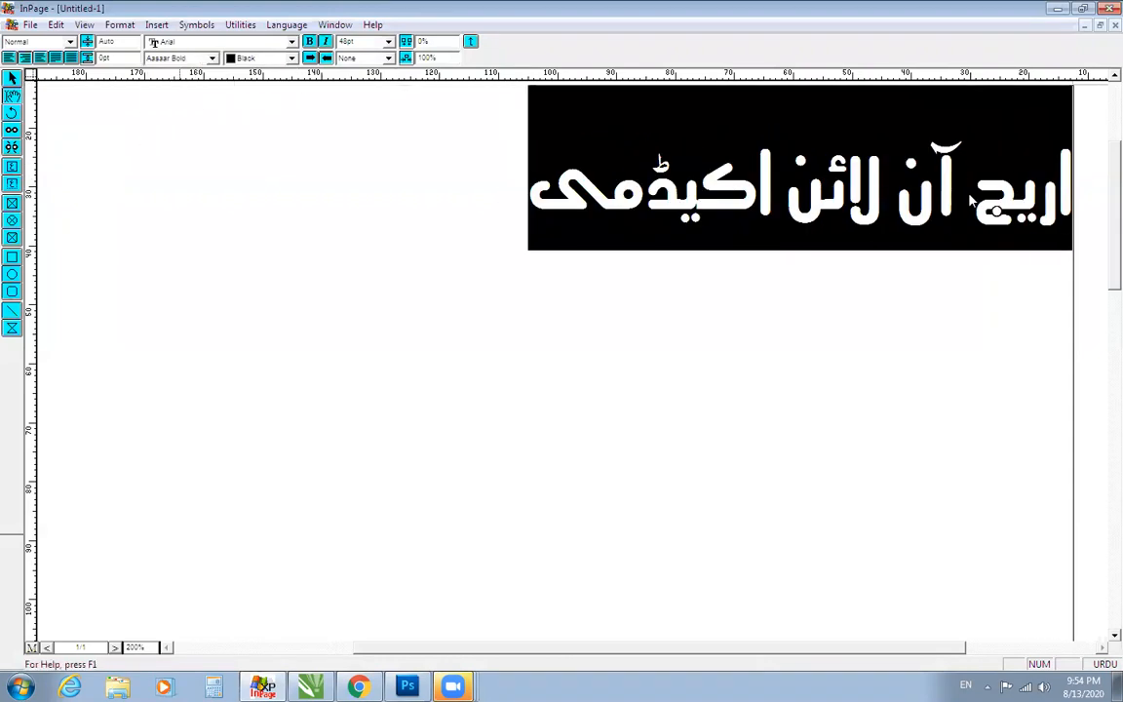
pyautogui.click(865, 190)
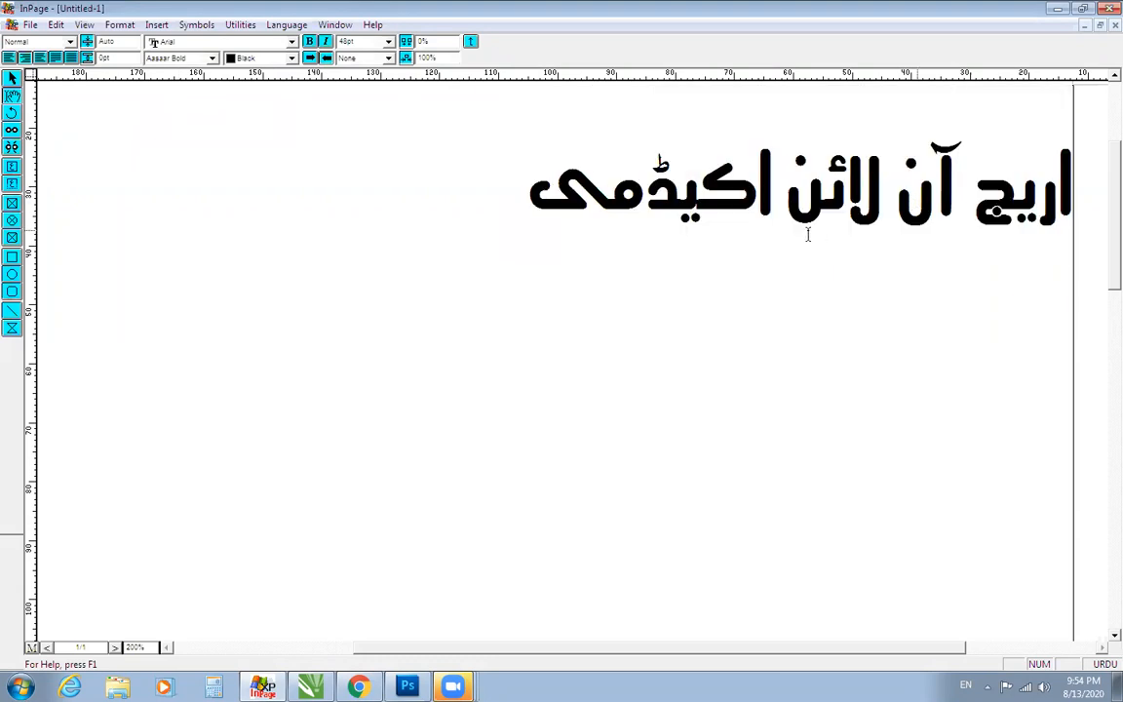
pyautogui.click(525, 189)
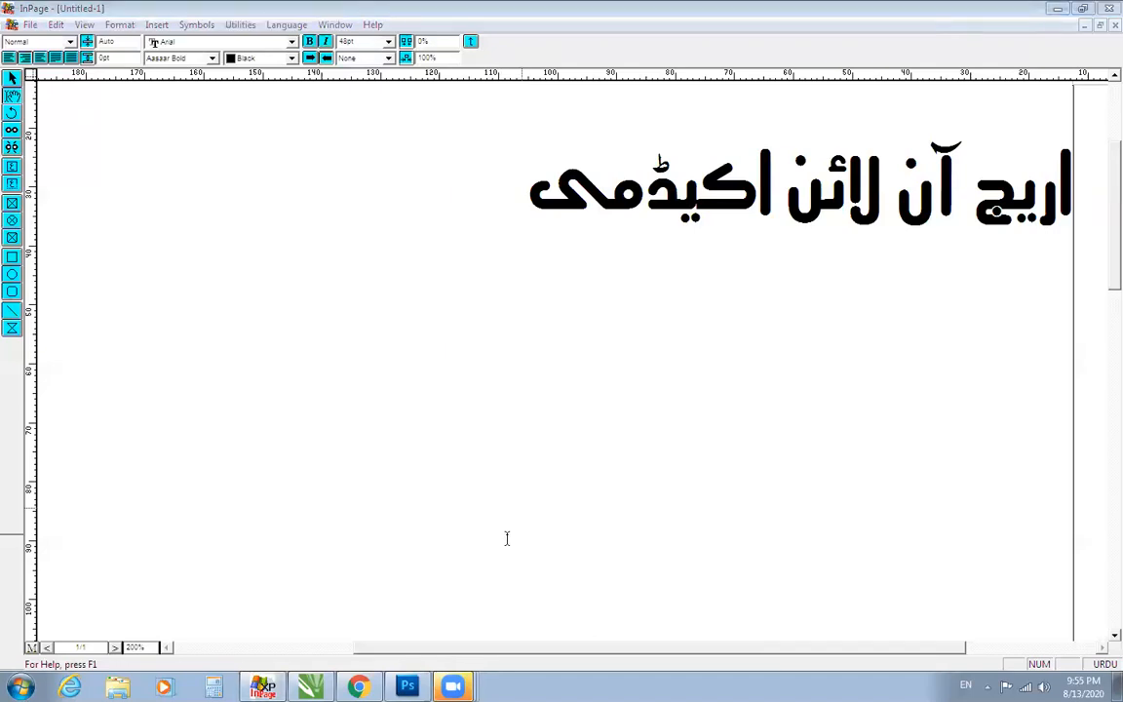
pyautogui.click(452, 686)
pyautogui.click(442, 653)
pyautogui.click(453, 686)
pyautogui.click(439, 626)
# Step: Try the Aasaar Contour font on the Urdu title and return it to Aasaar Bold
pyautogui.moveTo(496, 197); pyautogui.dragTo(1093, 169)
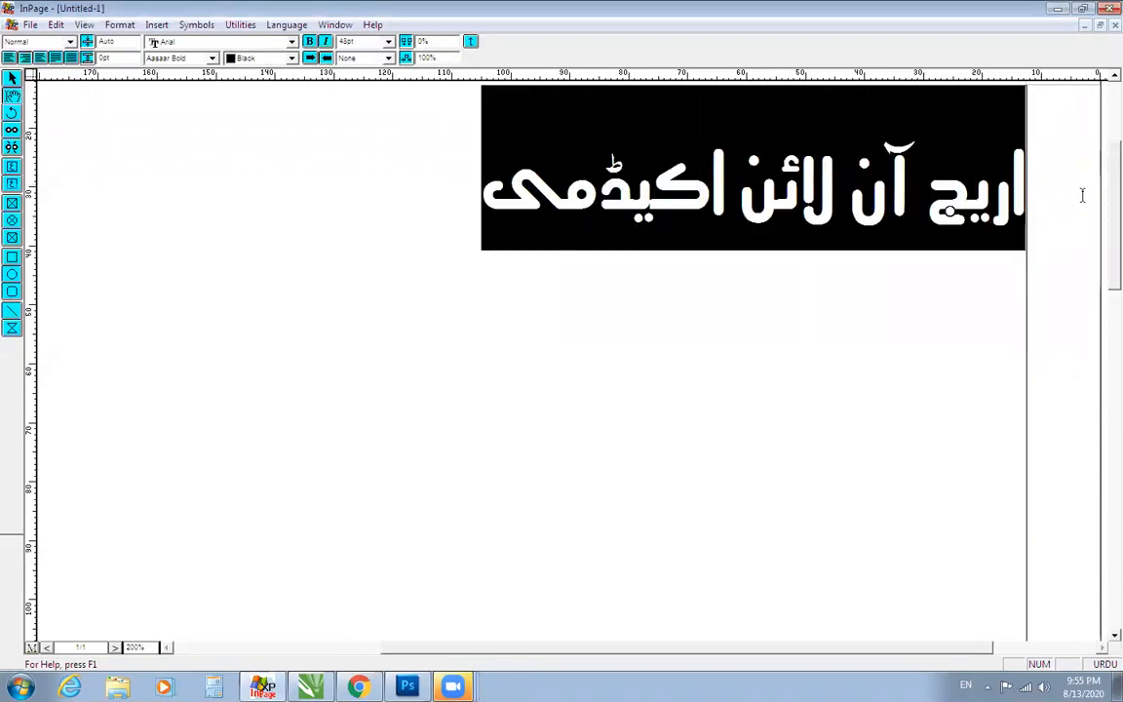
pyautogui.click(168, 58)
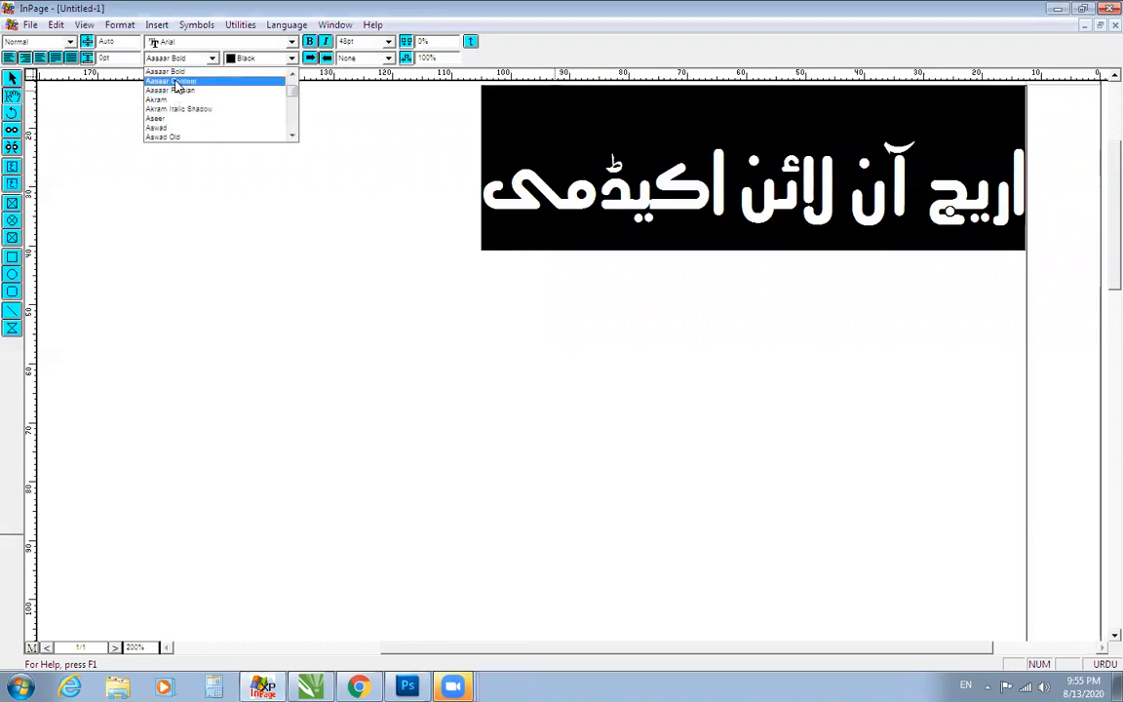
pyautogui.click(179, 88)
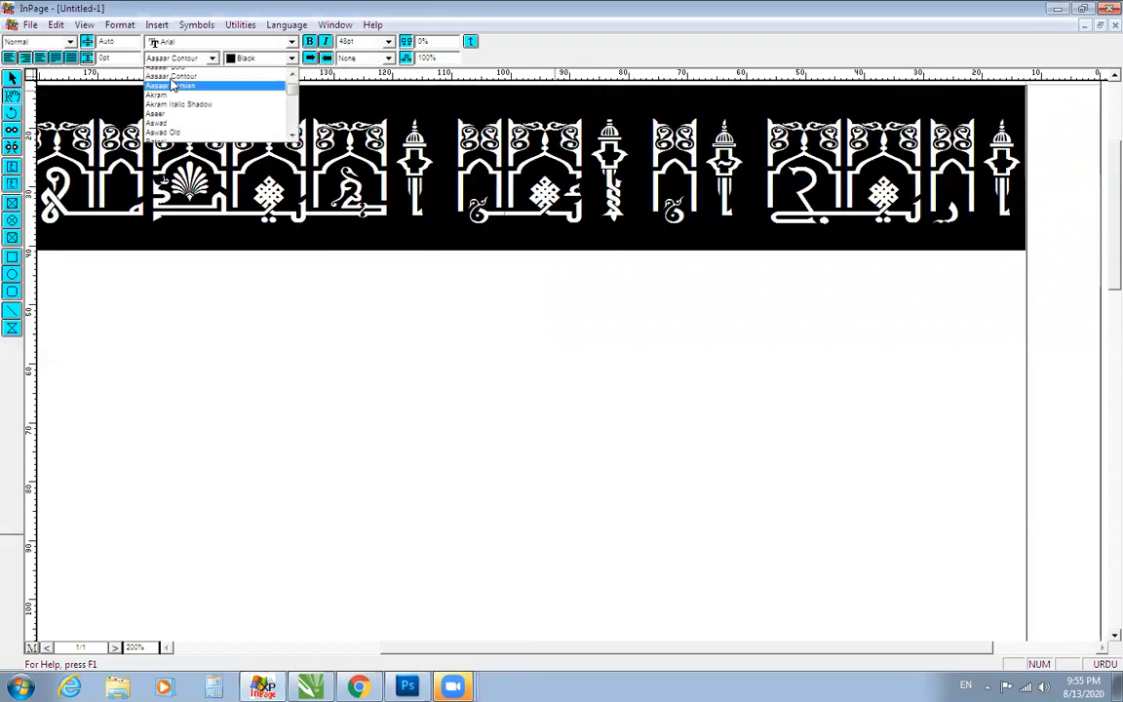
pyautogui.click(164, 94)
pyautogui.moveTo(453, 180); pyautogui.dragTo(1103, 271)
pyautogui.moveTo(378, 208); pyautogui.dragTo(1044, 244)
pyautogui.click(377, 209)
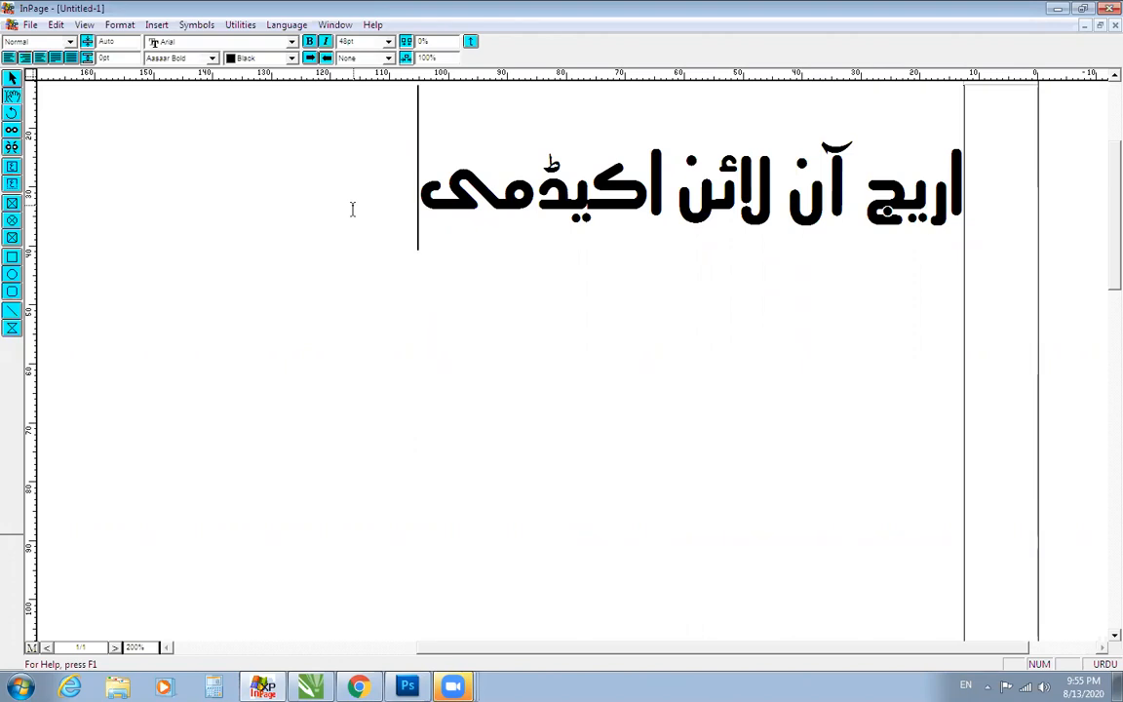
# Step: Copy the highlighted Urdu title text and try to paste it into the CorelDRAW card document
pyautogui.moveTo(416, 223); pyautogui.dragTo(984, 178)
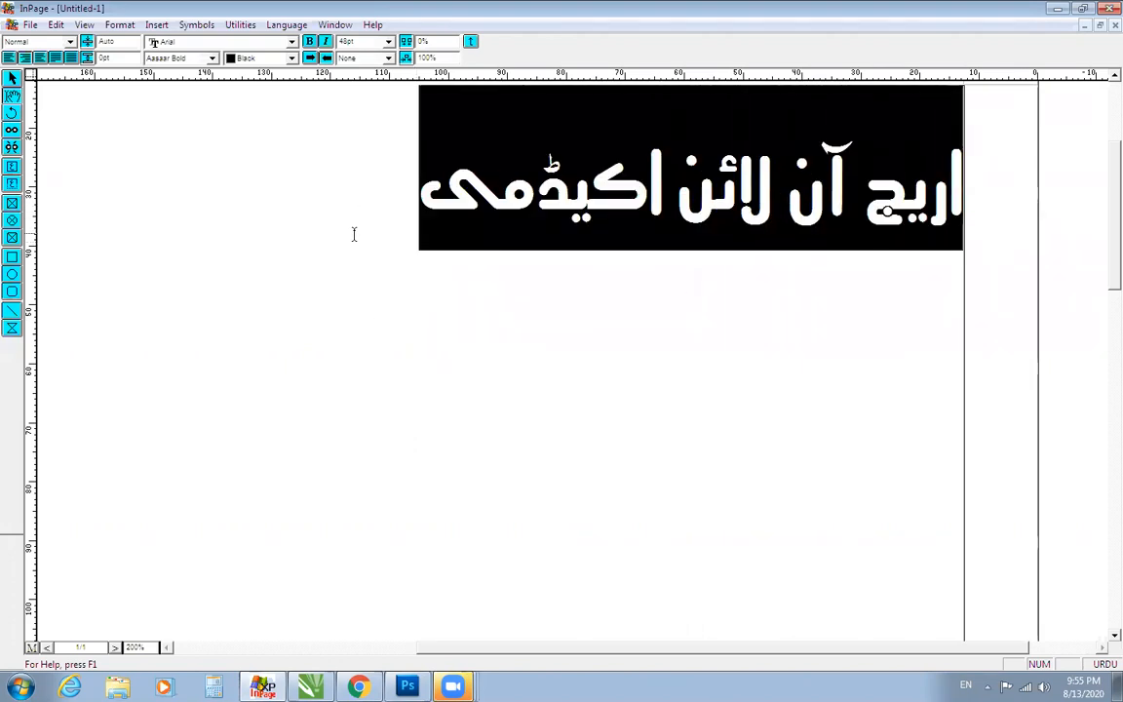
pyautogui.rightClick(448, 201)
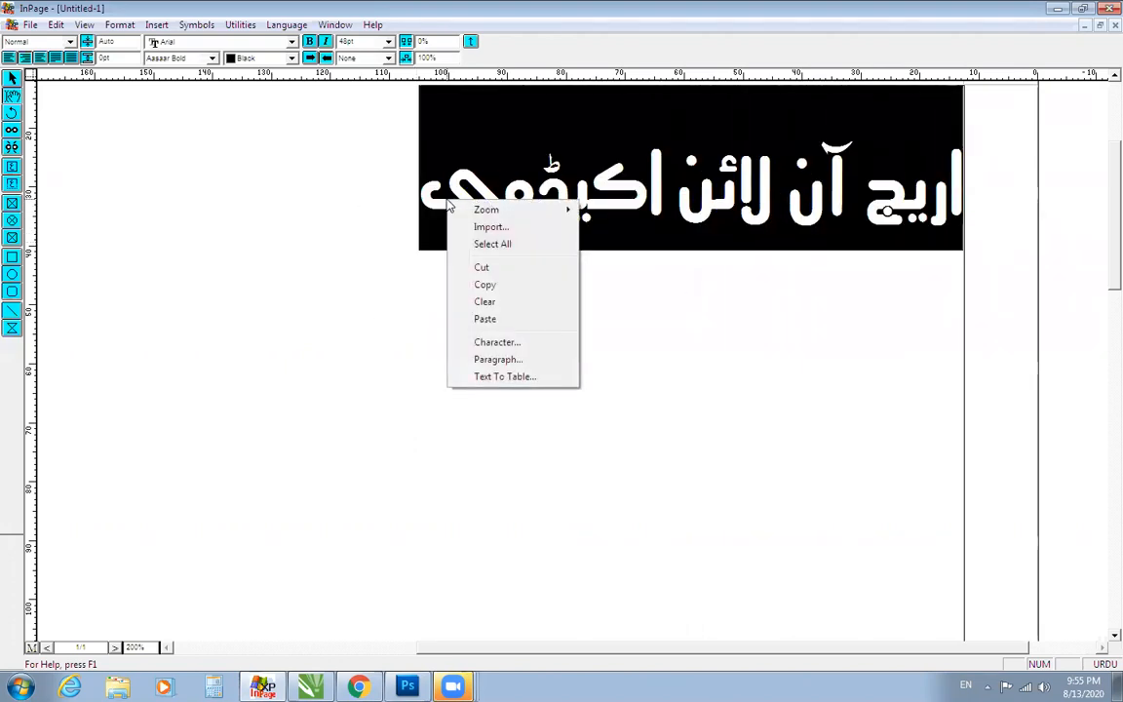
pyautogui.click(485, 285)
pyautogui.click(310, 687)
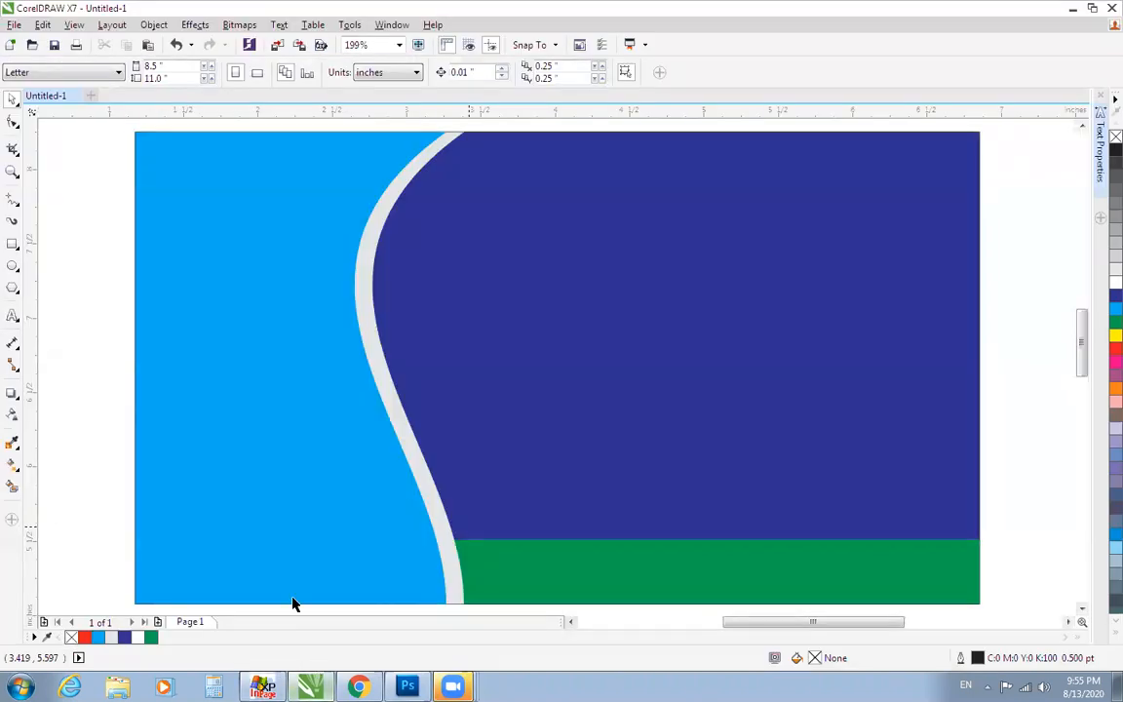
pyautogui.rightClick(89, 361)
pyautogui.click(125, 456)
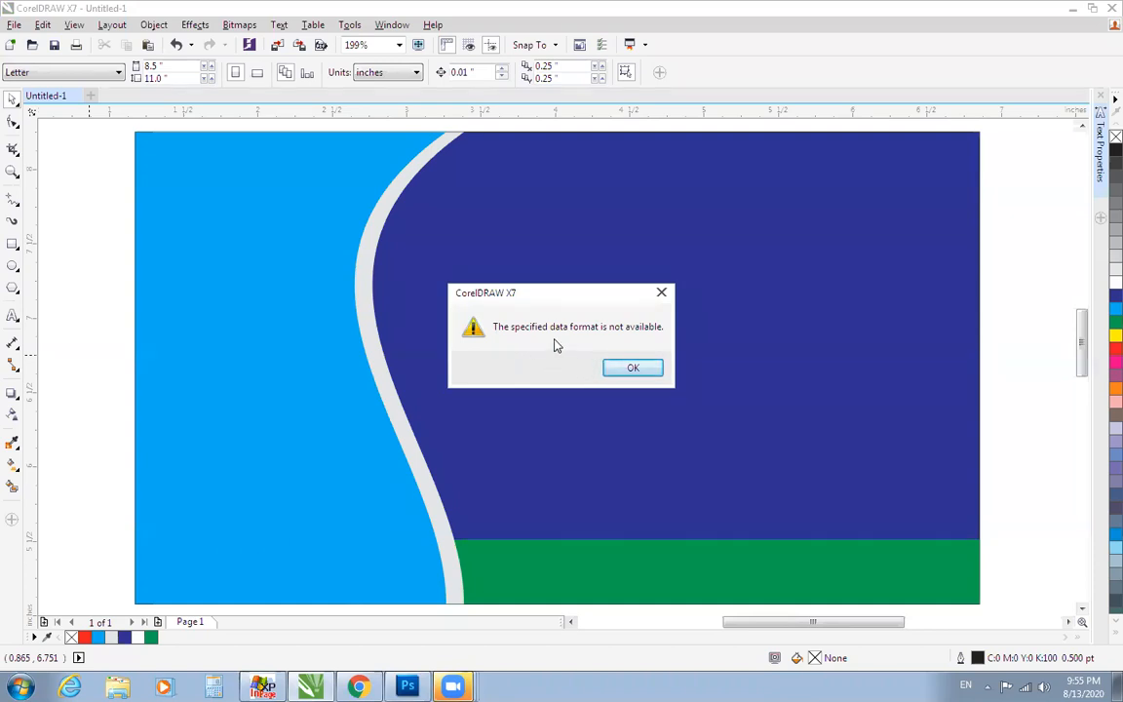
pyautogui.click(642, 369)
# Step: Return to InPage, reselect the title text, and try pasting it into CorelDRAW a second time
pyautogui.click(264, 686)
pyautogui.click(343, 240)
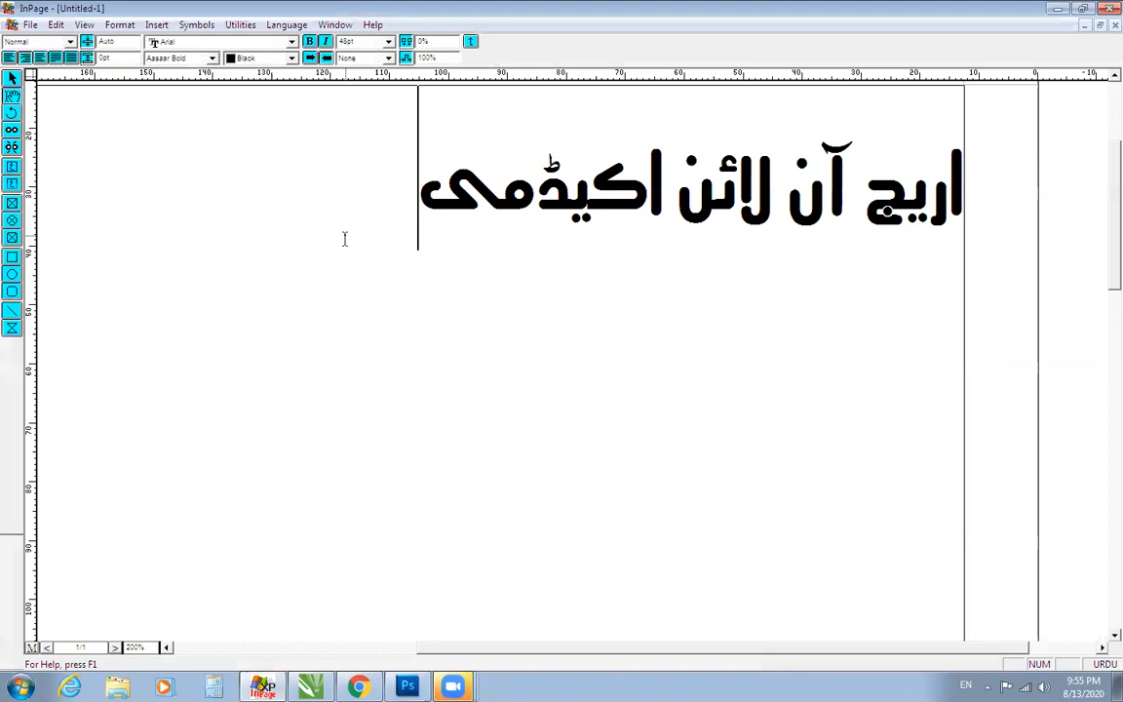
pyautogui.moveTo(422, 210); pyautogui.dragTo(1009, 200)
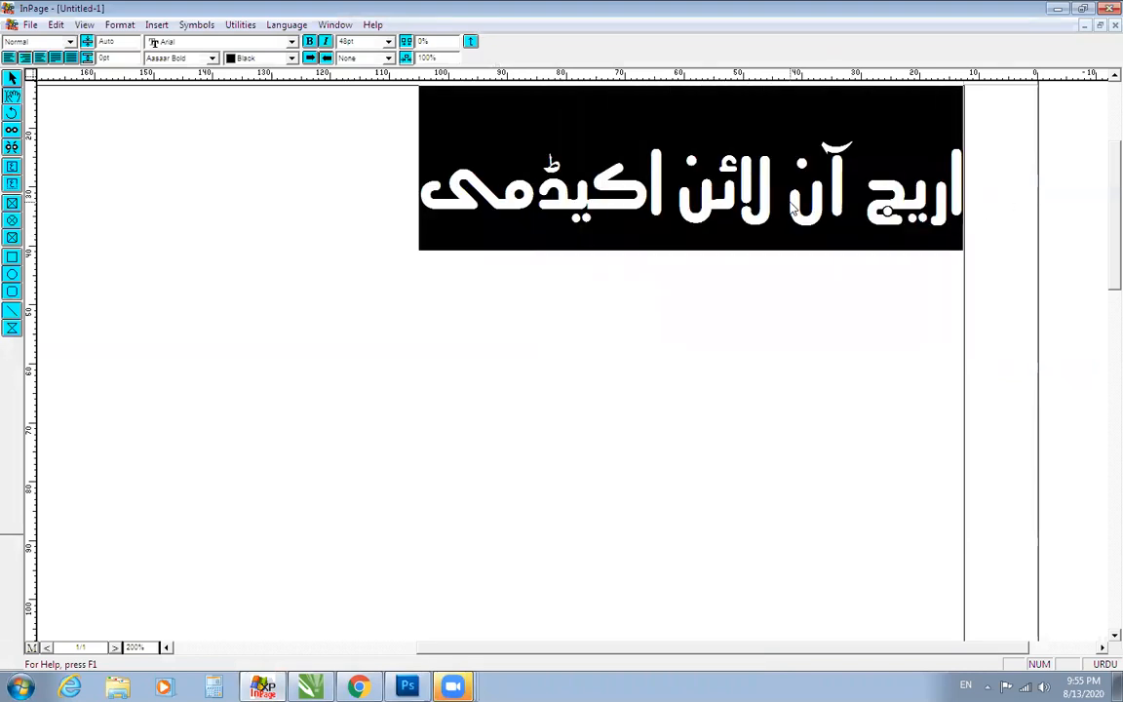
pyautogui.click(310, 686)
pyautogui.rightClick(116, 433)
pyautogui.click(94, 397)
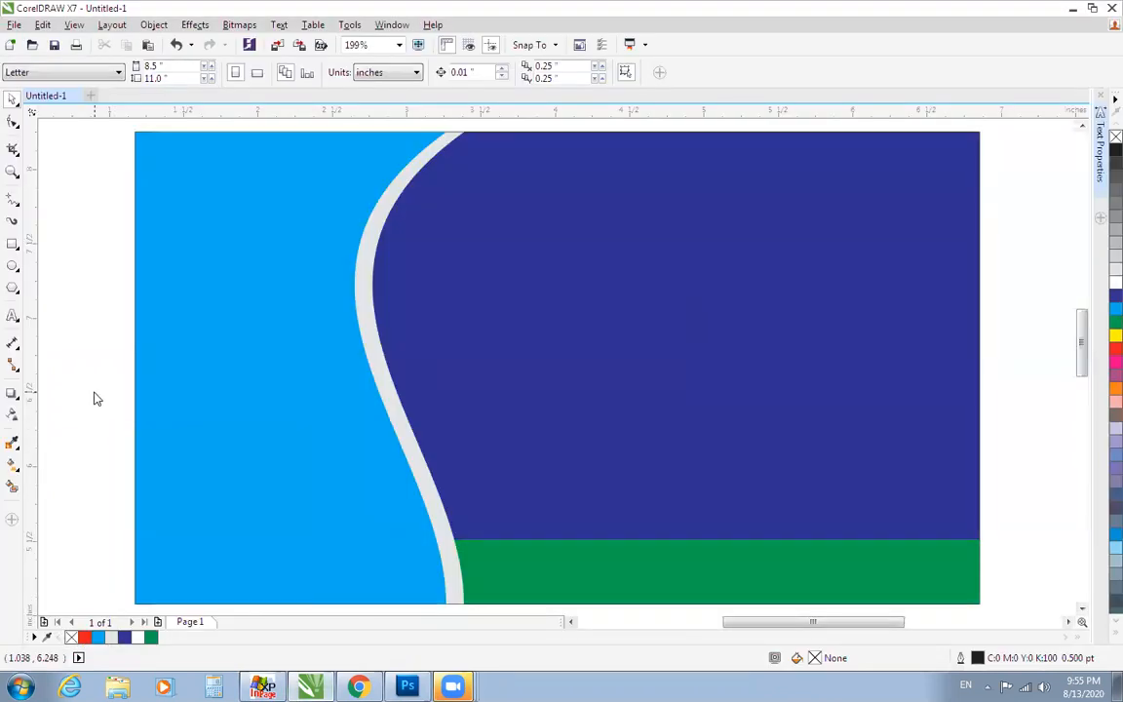
pyautogui.hotkey('ctrl', 'v')
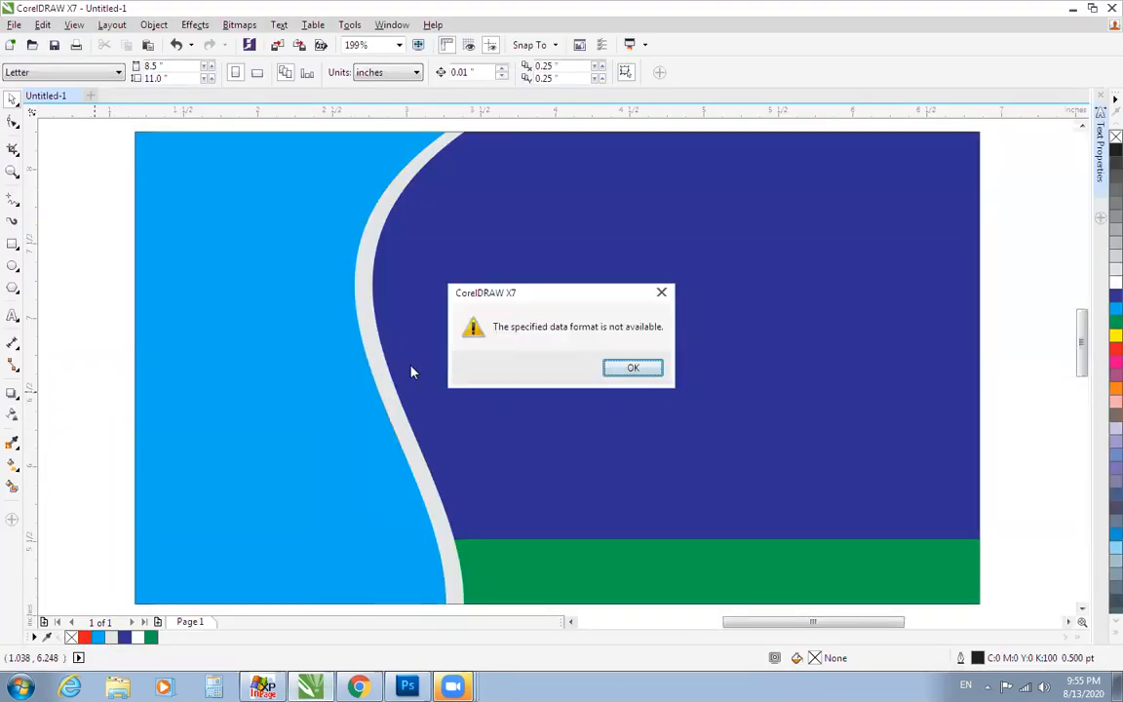
pyautogui.click(633, 366)
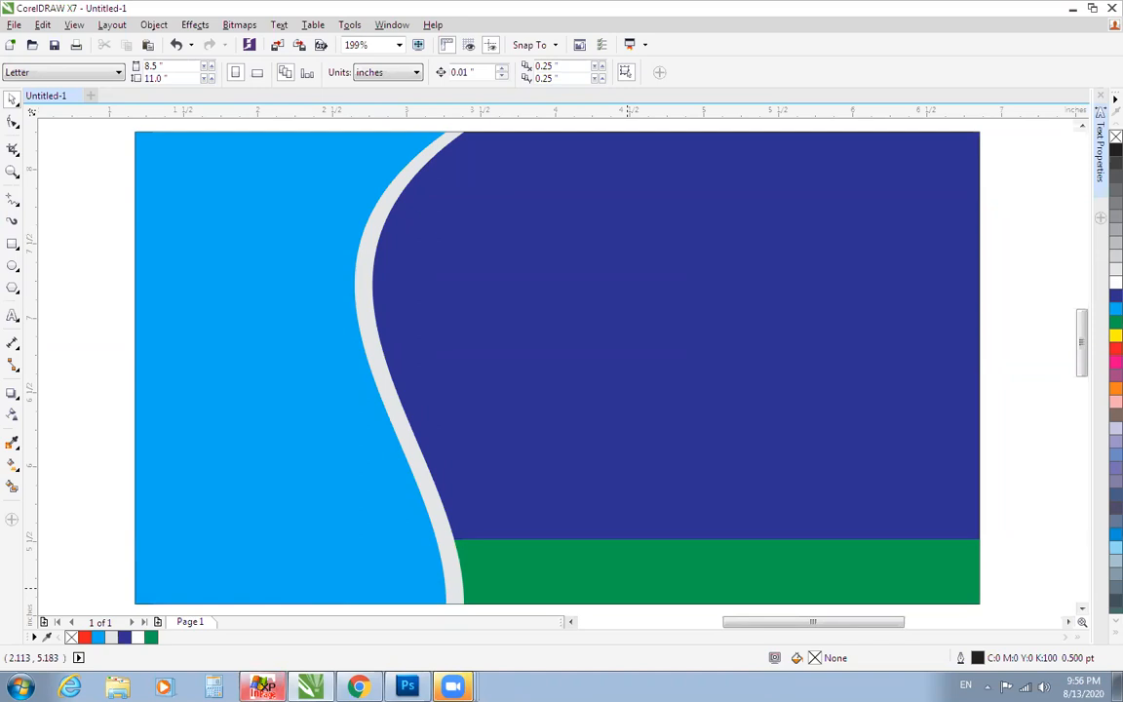
# Step: Switch back to the InPage document containing the Urdu title
pyautogui.moveTo(263, 686)
pyautogui.click(258, 650)
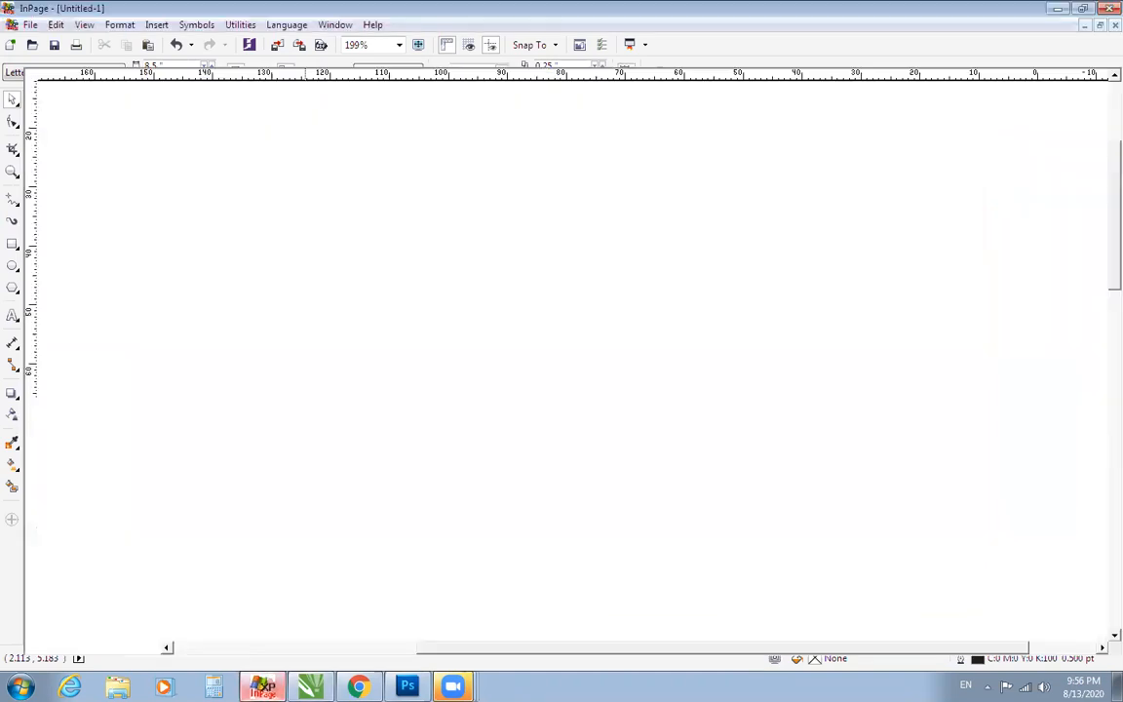
pyautogui.click(353, 220)
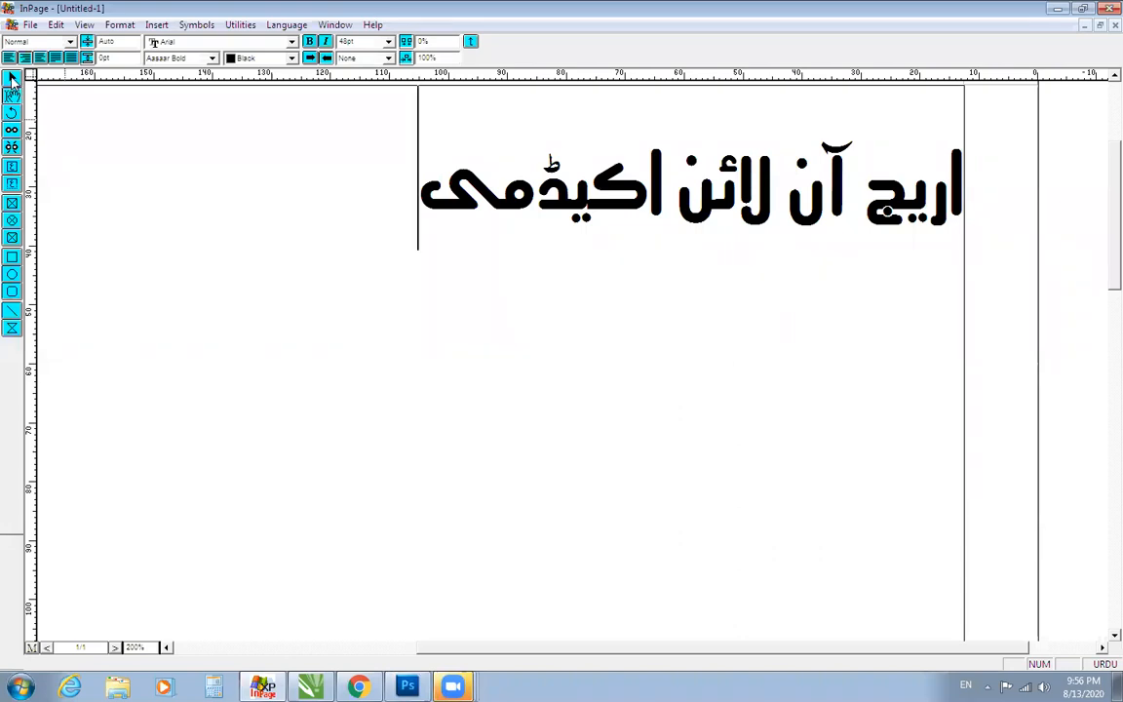
pyautogui.moveTo(385, 181); pyautogui.dragTo(982, 197)
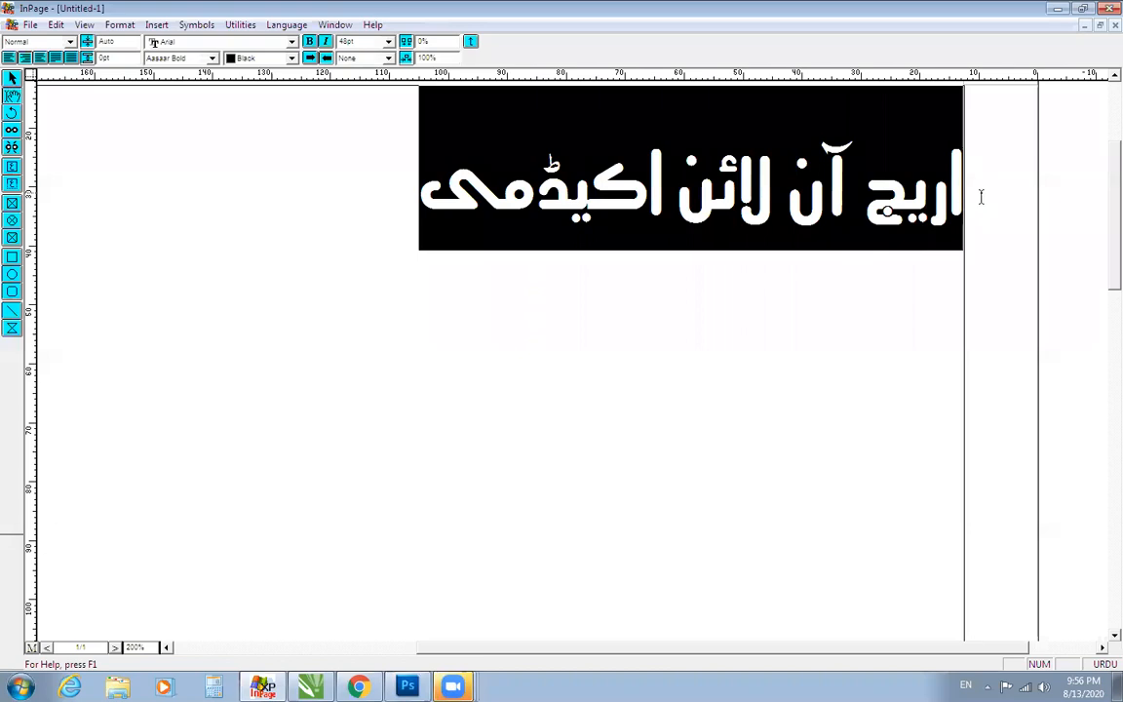
pyautogui.moveTo(400, 163); pyautogui.dragTo(1026, 196)
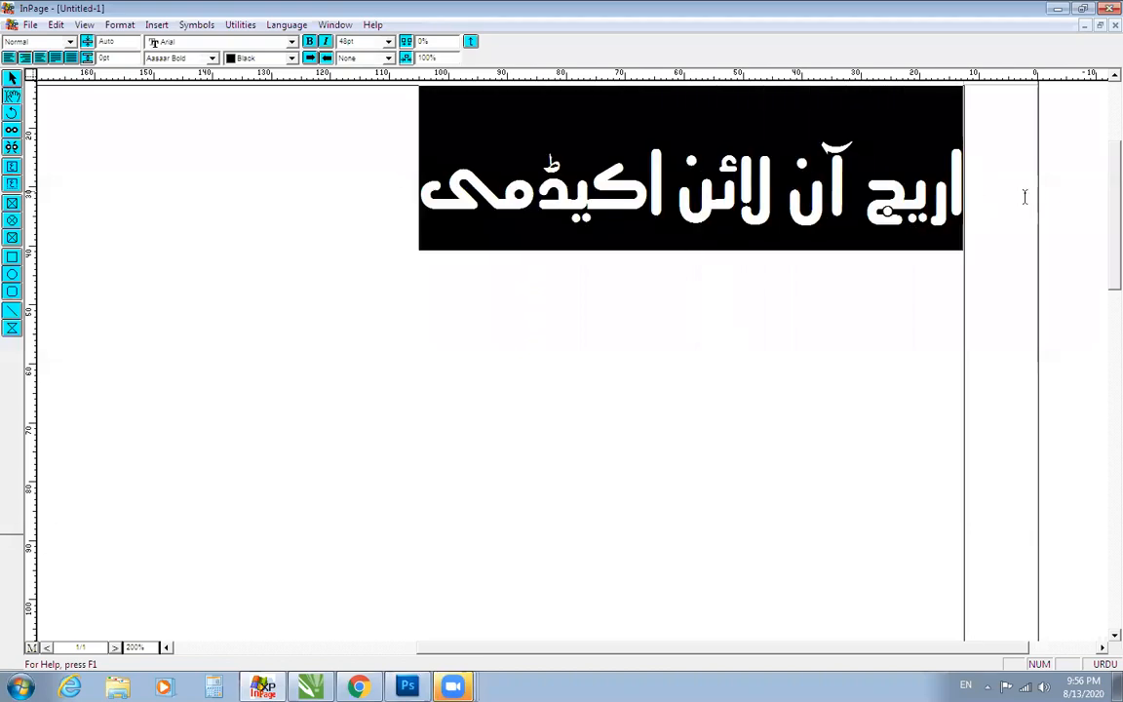
pyautogui.click(364, 178)
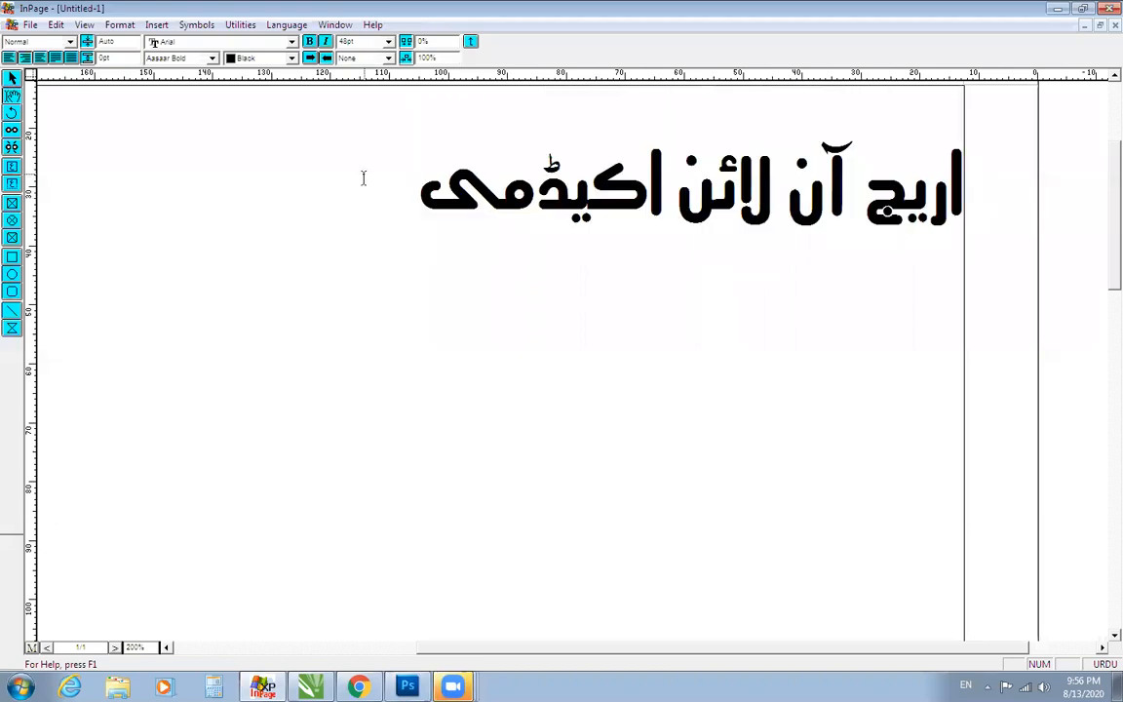
pyautogui.moveTo(432, 190); pyautogui.dragTo(951, 180)
pyautogui.click(361, 181)
# Step: Select the title's entire text box as an object with the Arrow tool and copy it
pyautogui.click(11, 82)
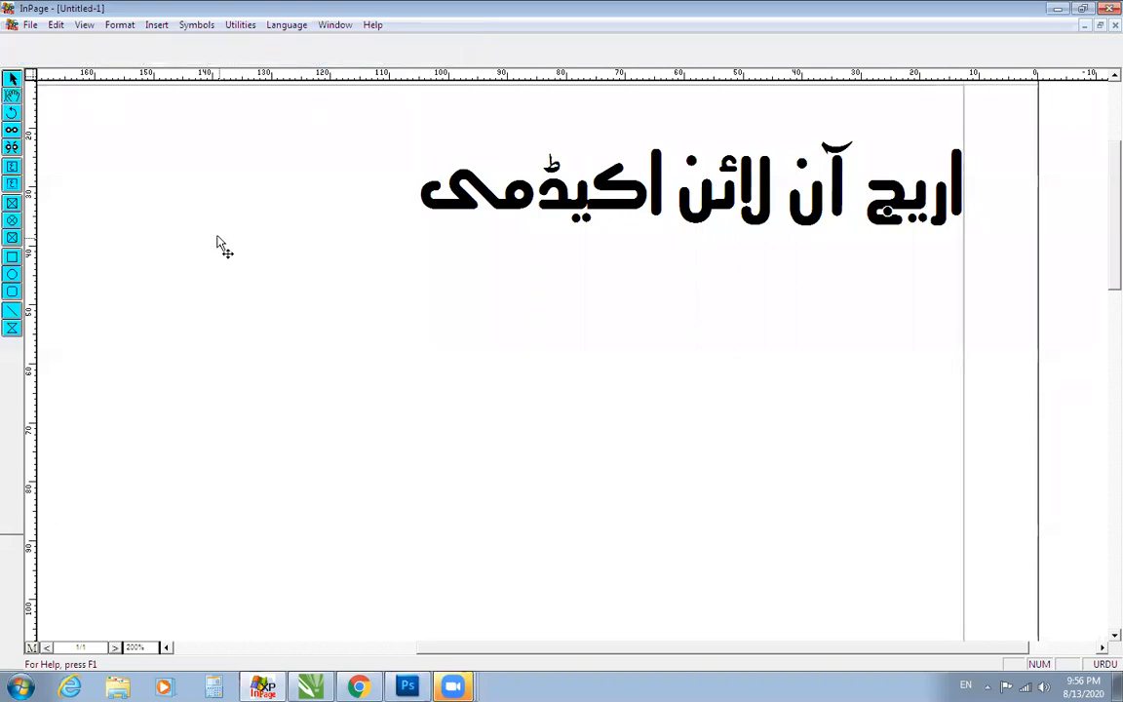
pyautogui.click(12, 96)
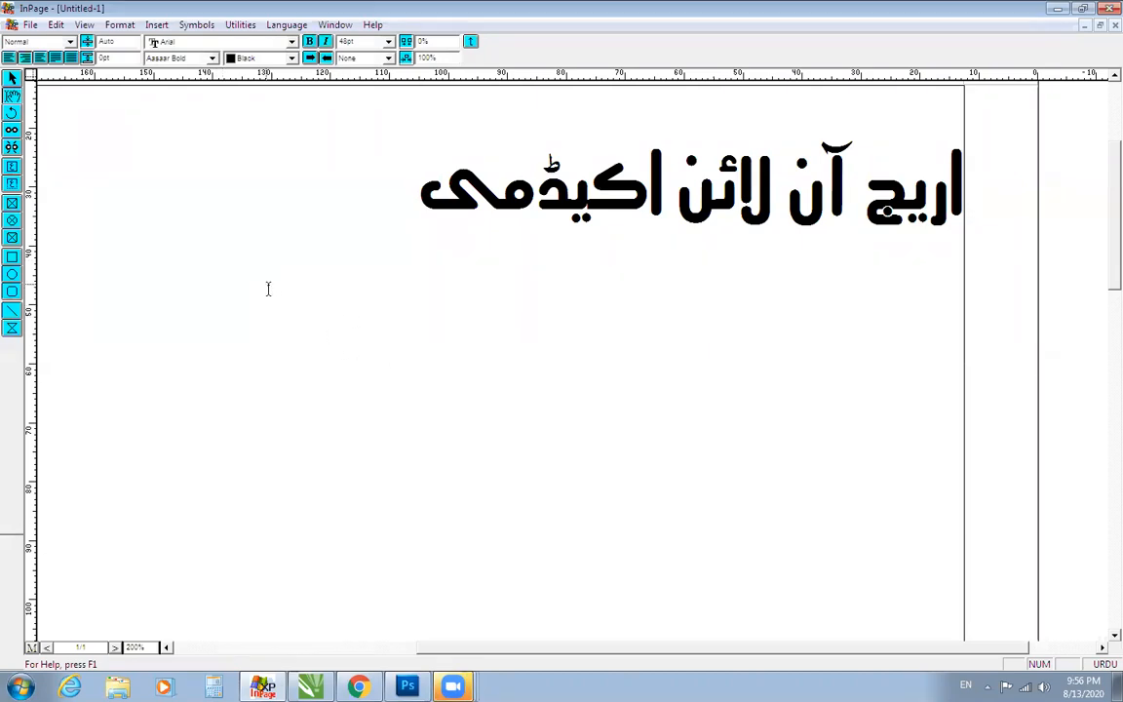
pyautogui.click(11, 80)
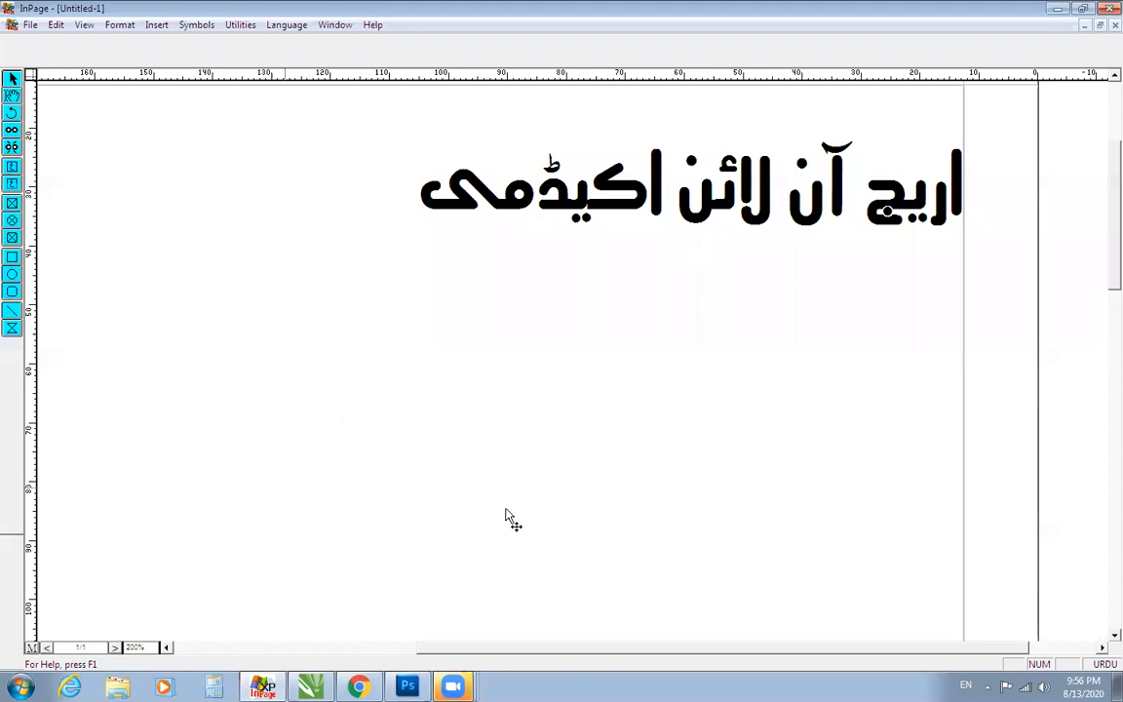
pyautogui.click(340, 298)
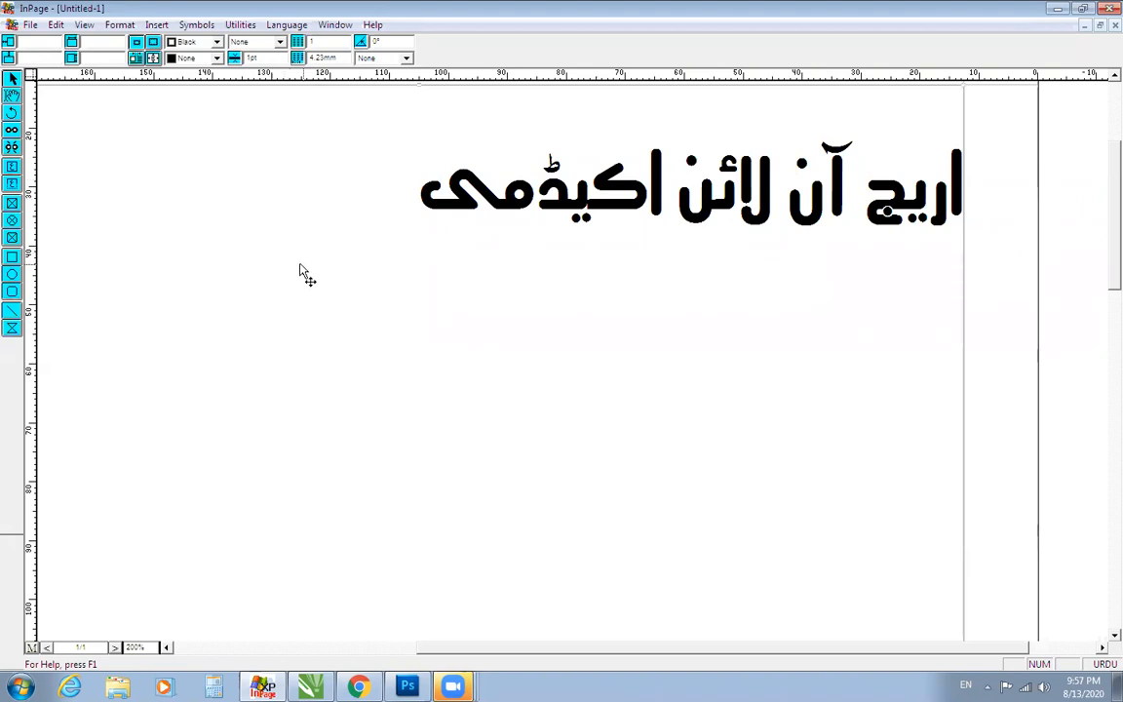
pyautogui.rightClick(301, 271)
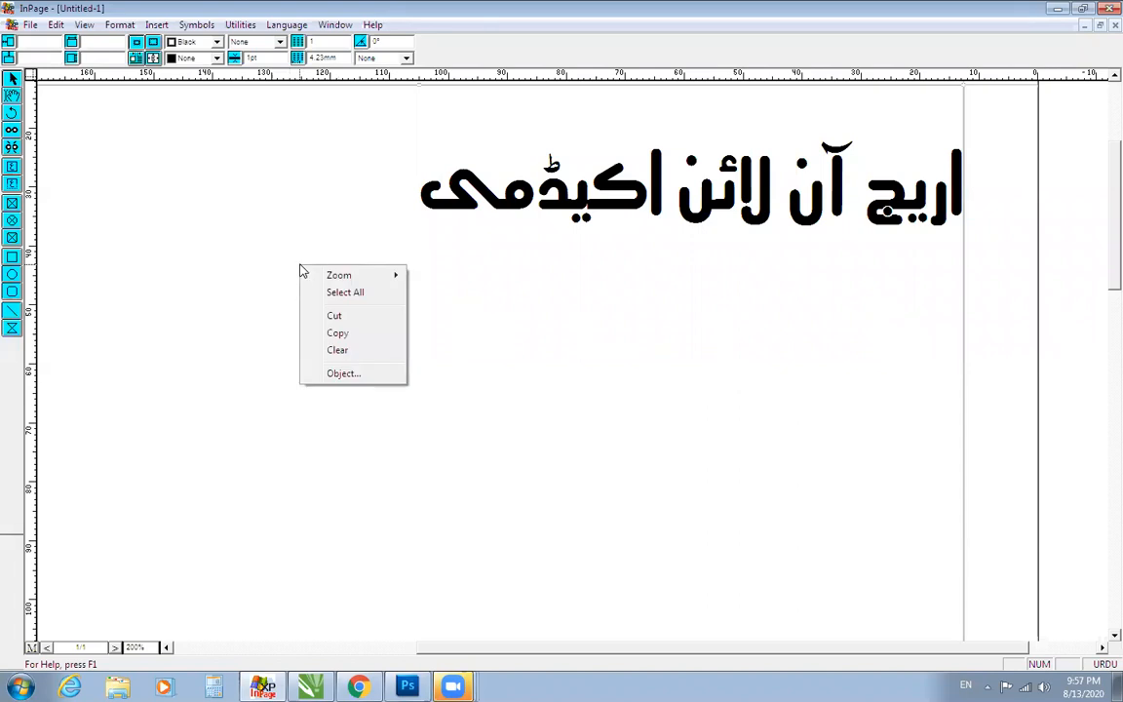
pyautogui.click(336, 335)
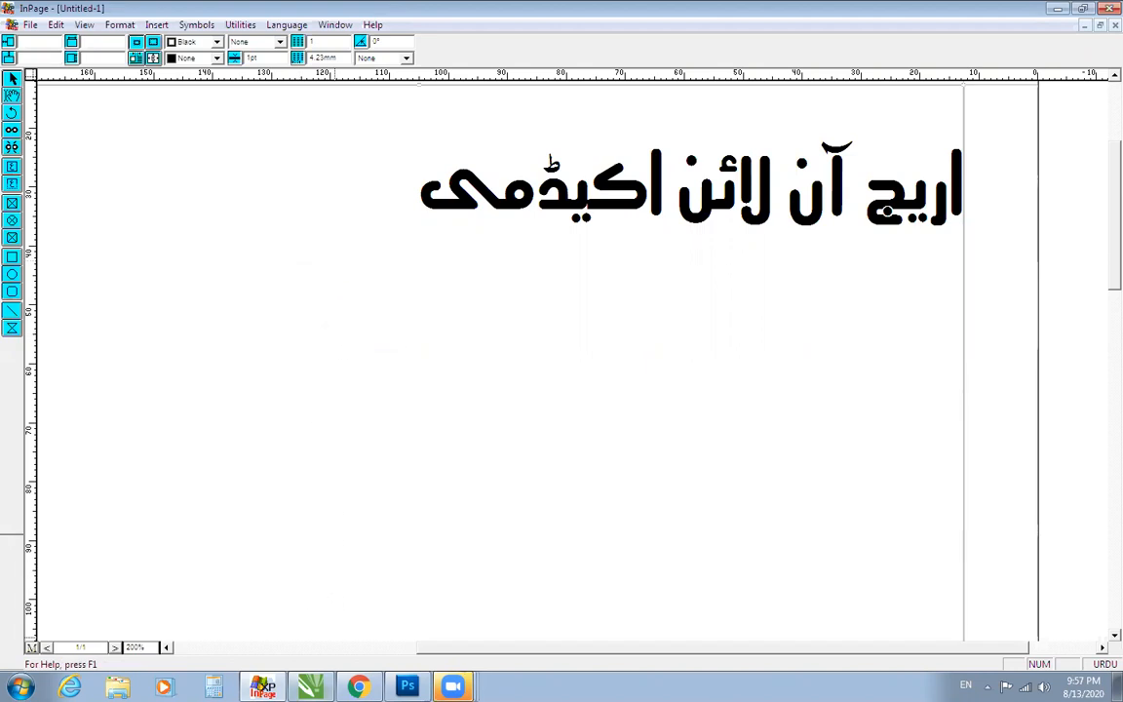
# Step: Switch to CorelDRAW and paste the copied Urdu title object onto the card page
pyautogui.hotkey('alt', 'Tab')
pyautogui.rightClick(72, 371)
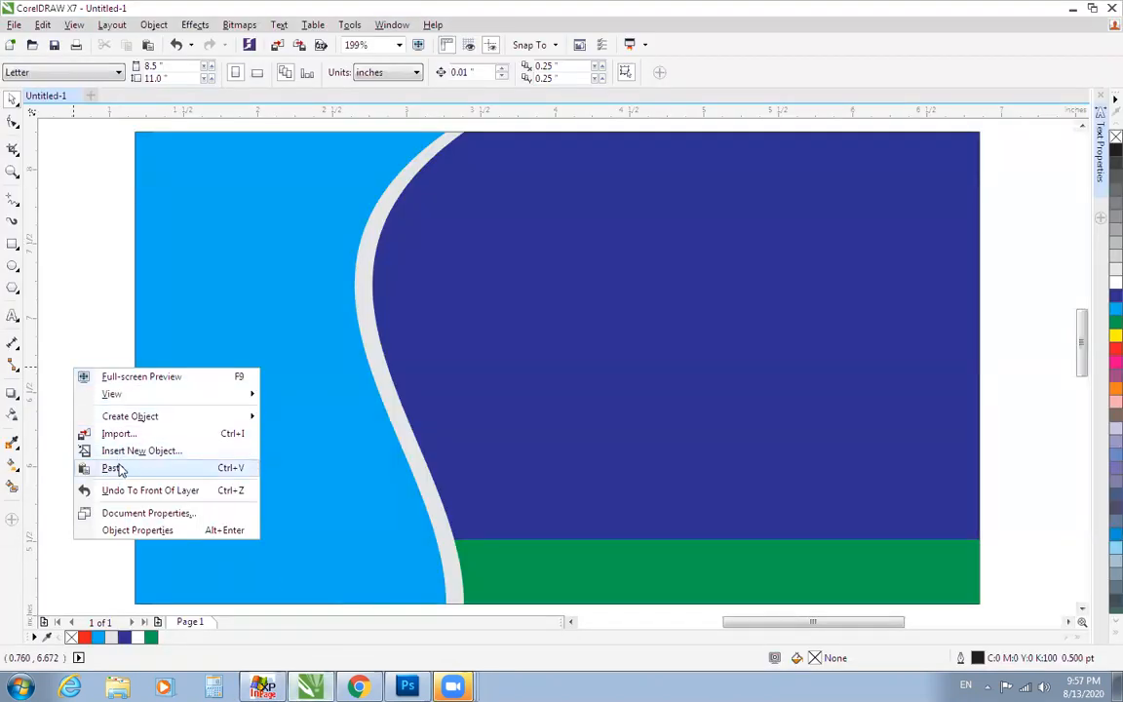
pyautogui.click(114, 469)
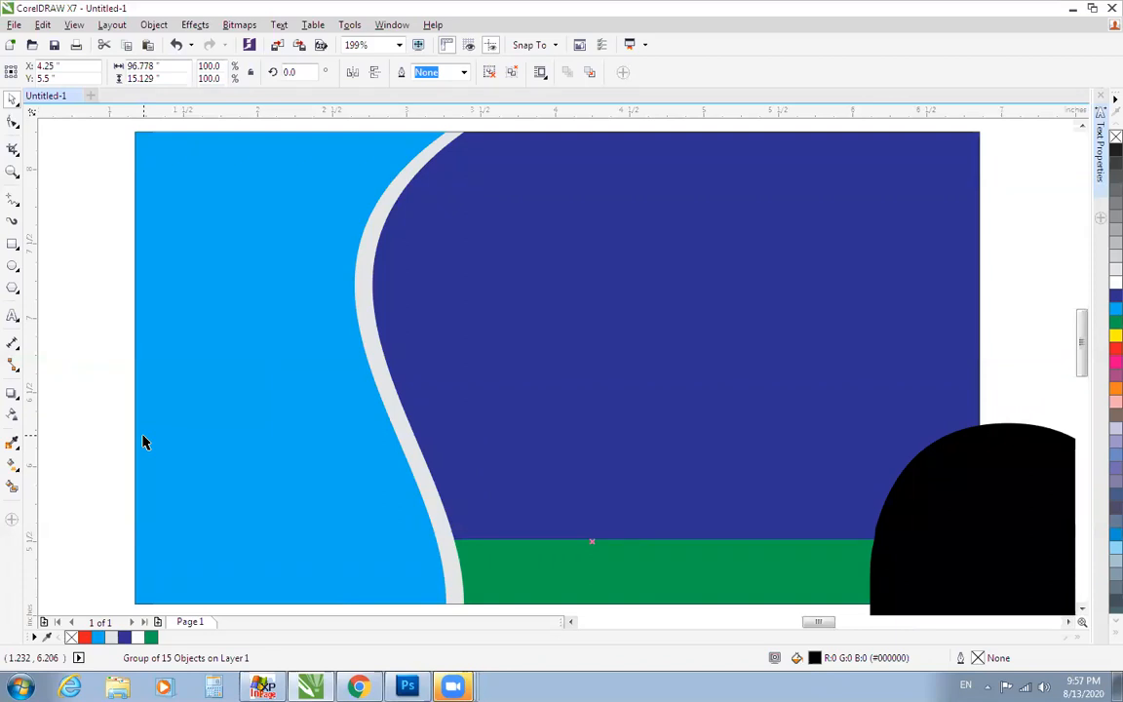
# Step: Shrink the pasted title to about 3.51 by 0.55 inches and place it across the upper dark blue area
pyautogui.hotkey('shift', 'F2')
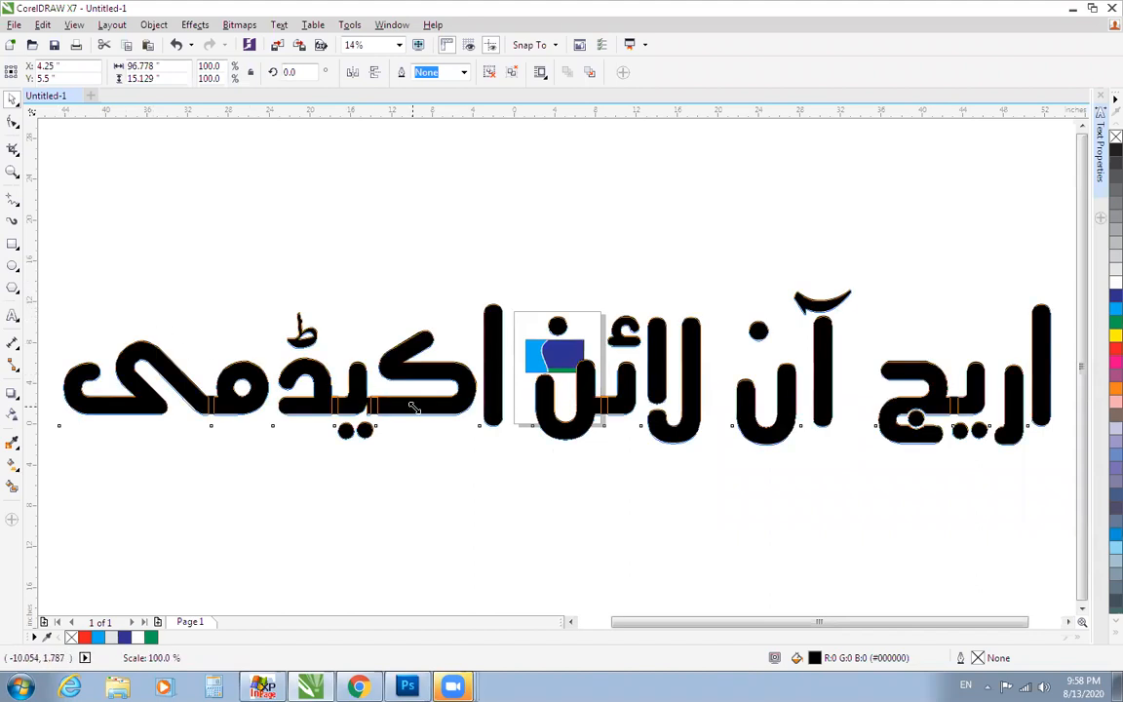
pyautogui.moveTo(58, 284); pyautogui.dragTo(557, 382)
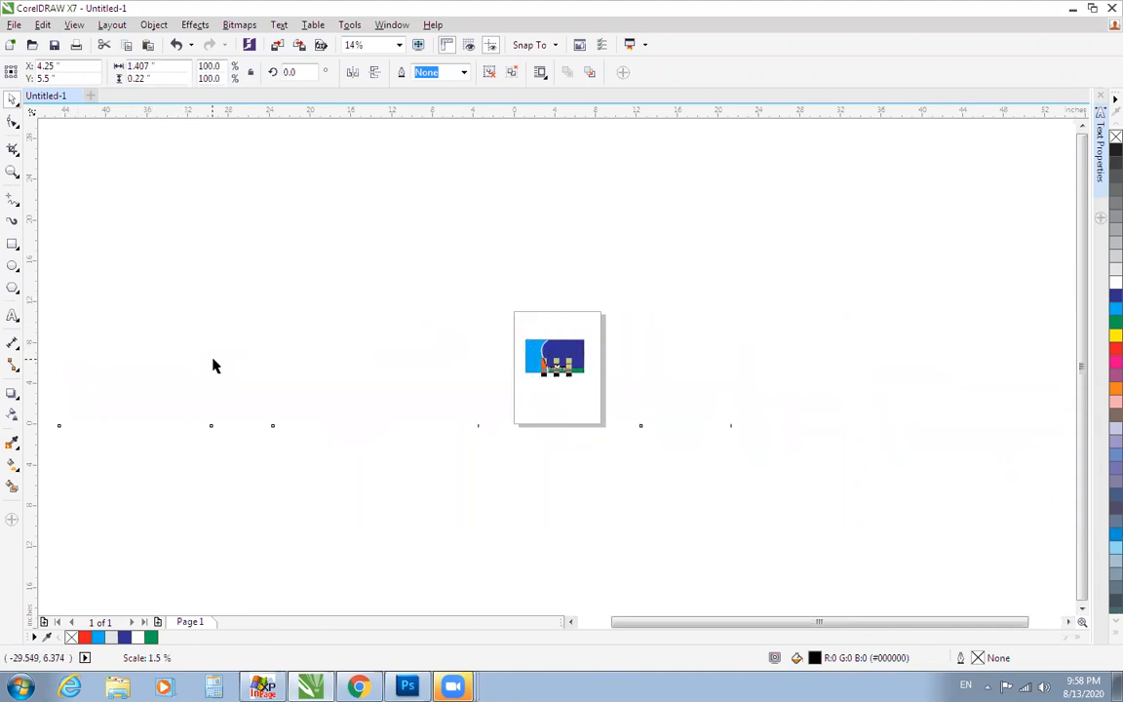
pyautogui.scroll(-1, 439, 397)
pyautogui.press('F4')
pyautogui.moveTo(606, 542); pyautogui.dragTo(848, 190)
pyautogui.moveTo(729, 214); pyautogui.dragTo(419, 410)
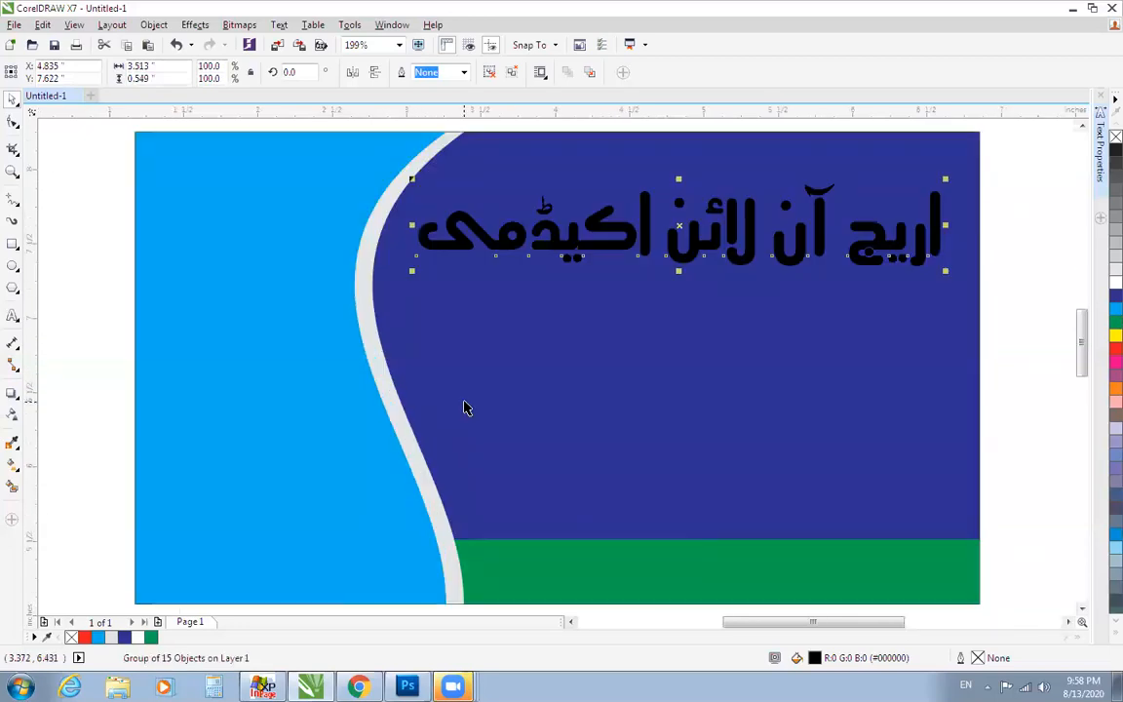
# Step: Undo the title's manual resizing and repositioning
pyautogui.scroll(-1, 465, 408)
pyautogui.hotkey('ctrl', 'z')
pyautogui.hotkey('ctrl', 'z')
pyautogui.hotkey('ctrl', 'z')
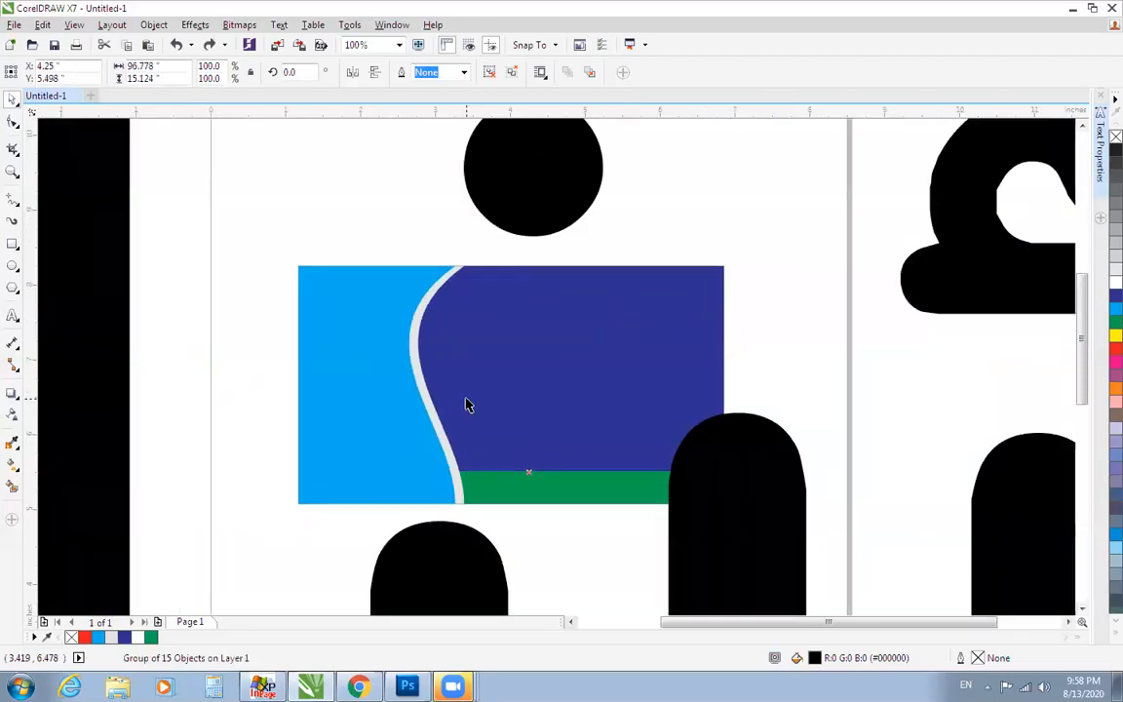
# Step: Scale the pasted Urdu title proportionally down to 5 percent
pyautogui.scroll(-1, 469, 405)
pyautogui.press('F4')
pyautogui.click(512, 317)
pyautogui.click(489, 329)
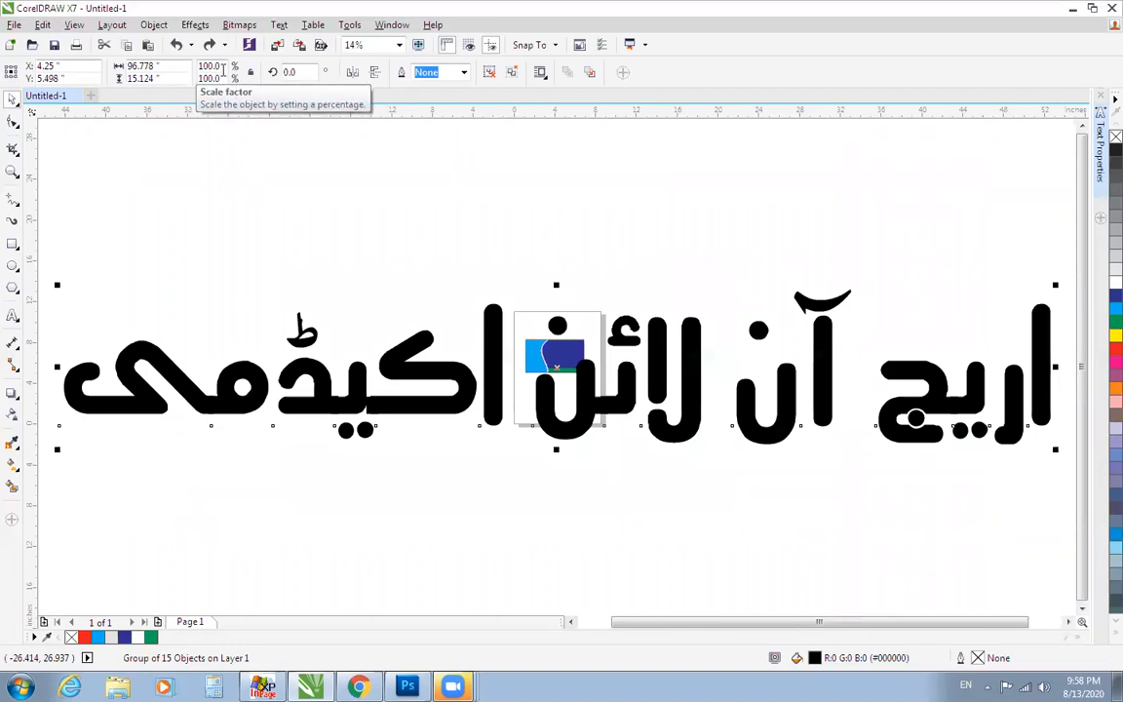
pyautogui.click(208, 67)
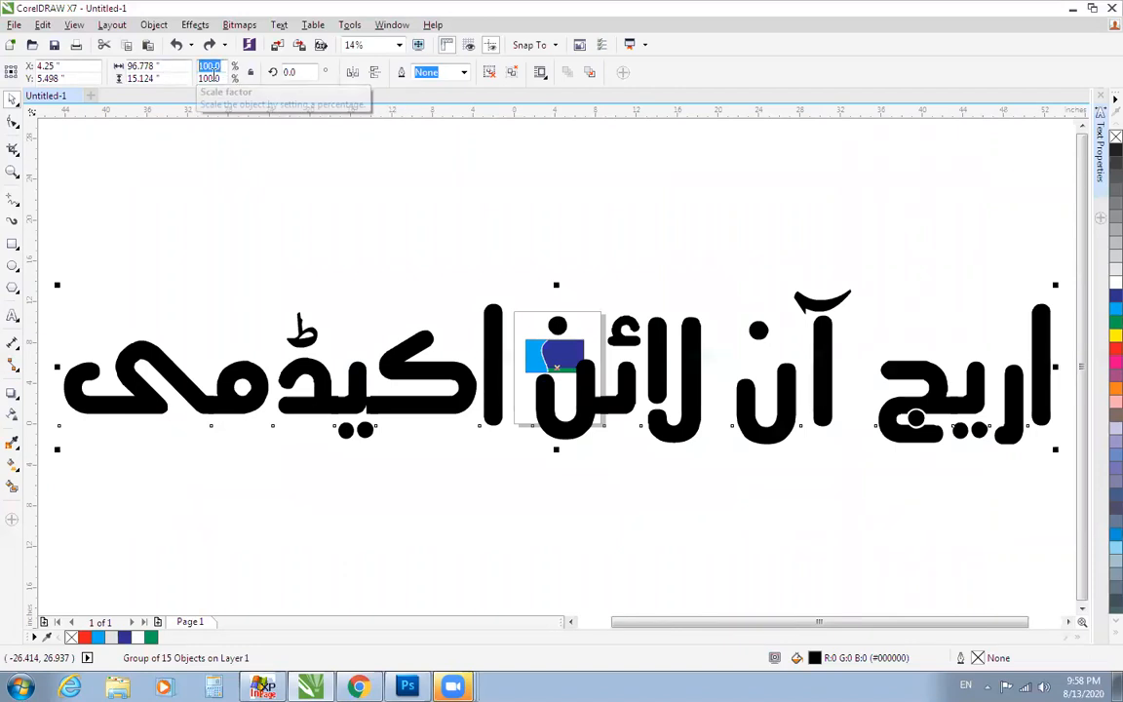
pyautogui.write('5')
pyautogui.press('Tab')
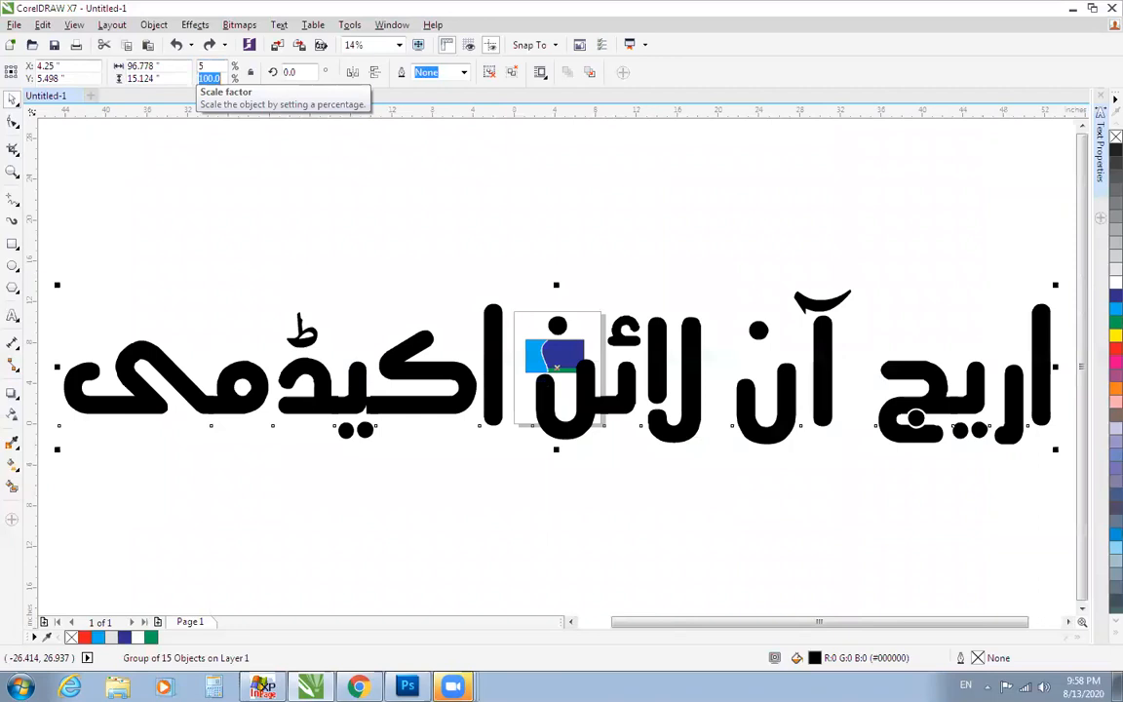
pyautogui.press('Return')
pyautogui.press('F4')
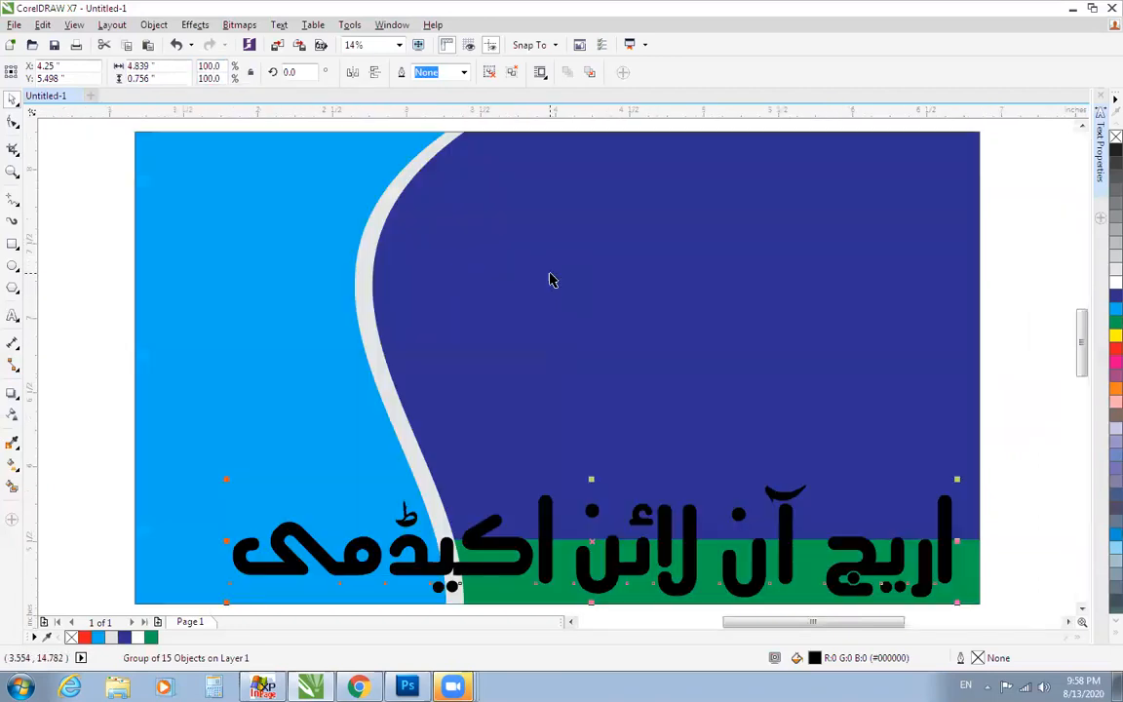
# Step: Move the title onto the dark blue area and shrink it to about 3.69 by 0.58 inches
pyautogui.moveTo(631, 572); pyautogui.dragTo(640, 244)
pyautogui.moveTo(231, 276); pyautogui.dragTo(402, 277)
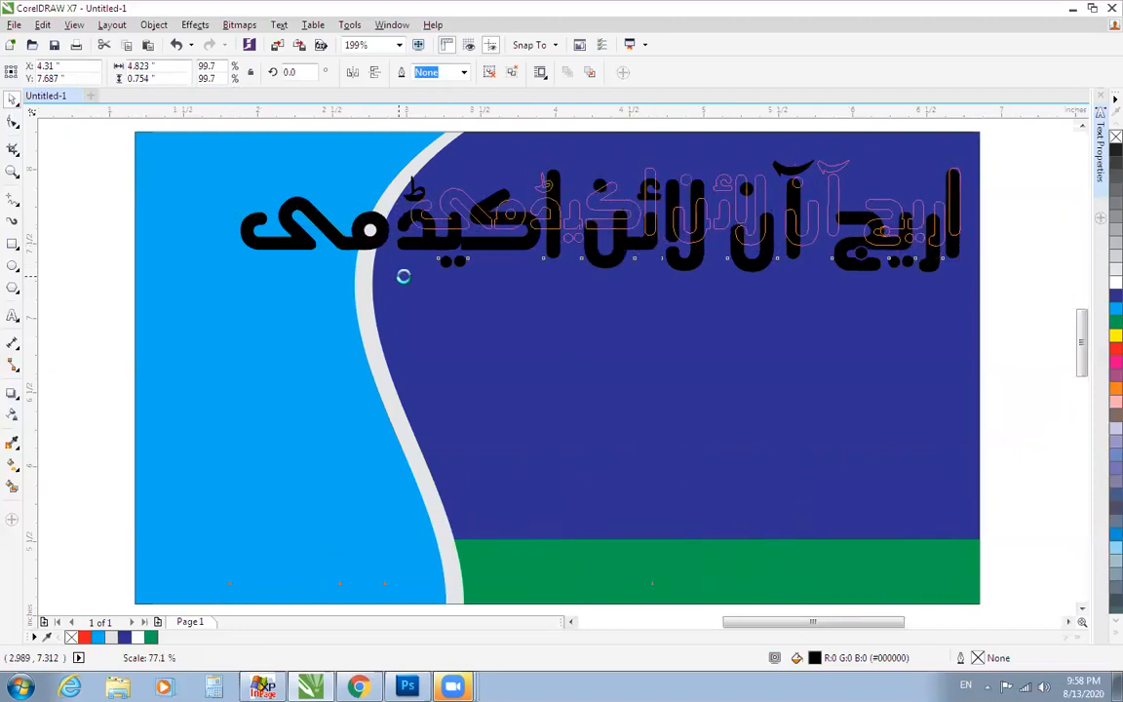
pyautogui.moveTo(877, 234); pyautogui.dragTo(872, 372)
pyautogui.press('F2')
pyautogui.moveTo(334, 249); pyautogui.dragTo(1015, 474)
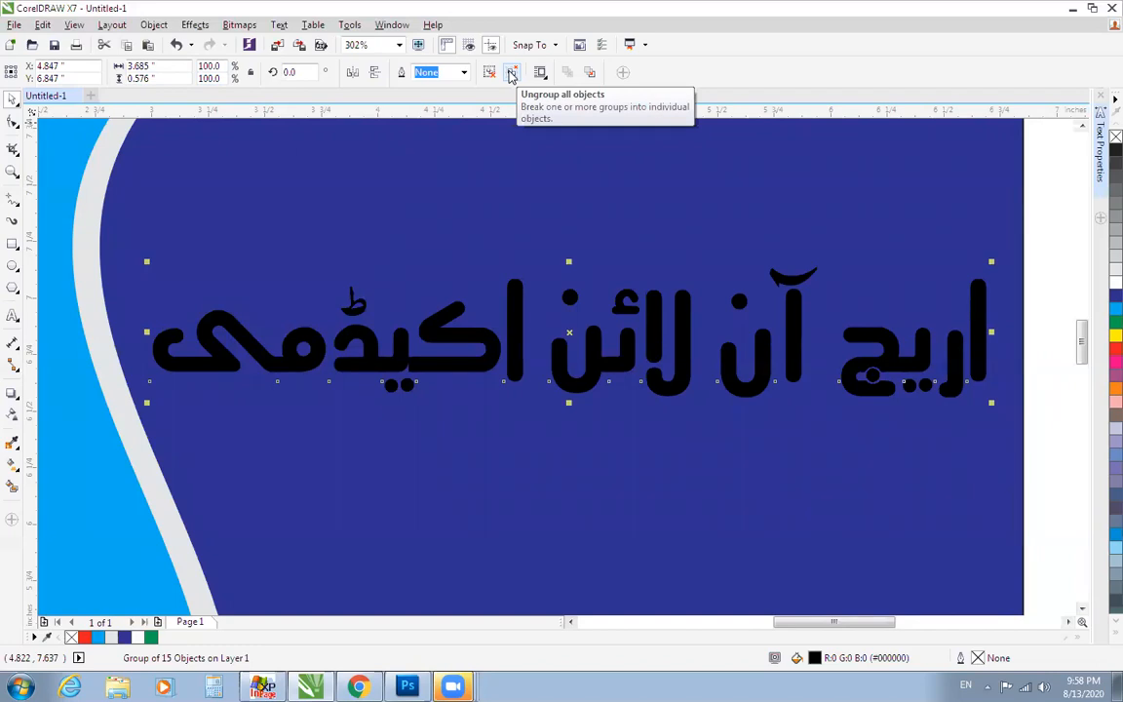
# Step: Move the title higher on the dark blue area, centred at about 4.83, 7.16 inches, and ungroup it into individual letters
pyautogui.click(1004, 304)
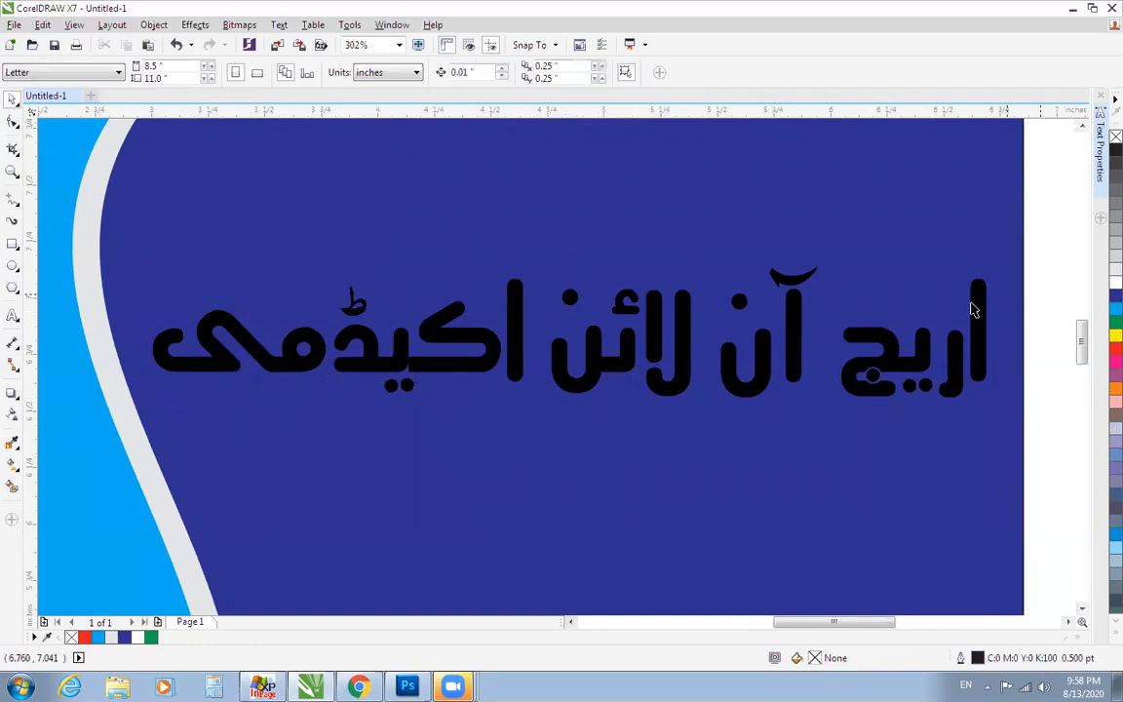
pyautogui.moveTo(973, 317); pyautogui.dragTo(979, 228)
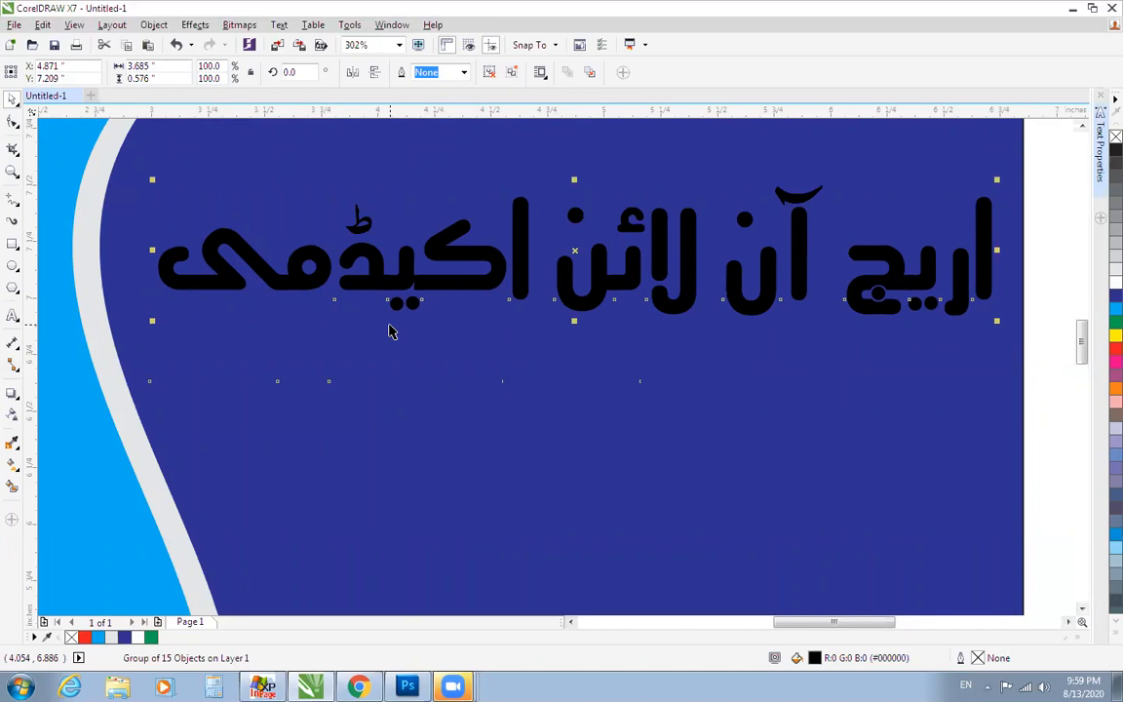
pyautogui.click(387, 286)
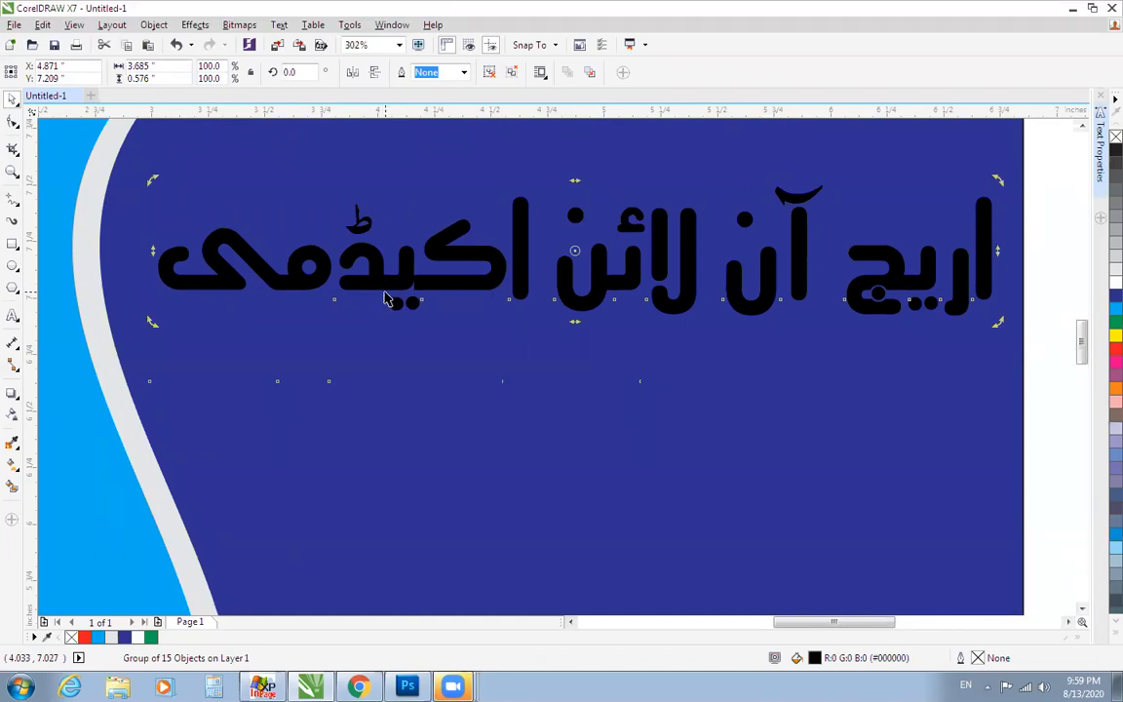
pyautogui.click(436, 290)
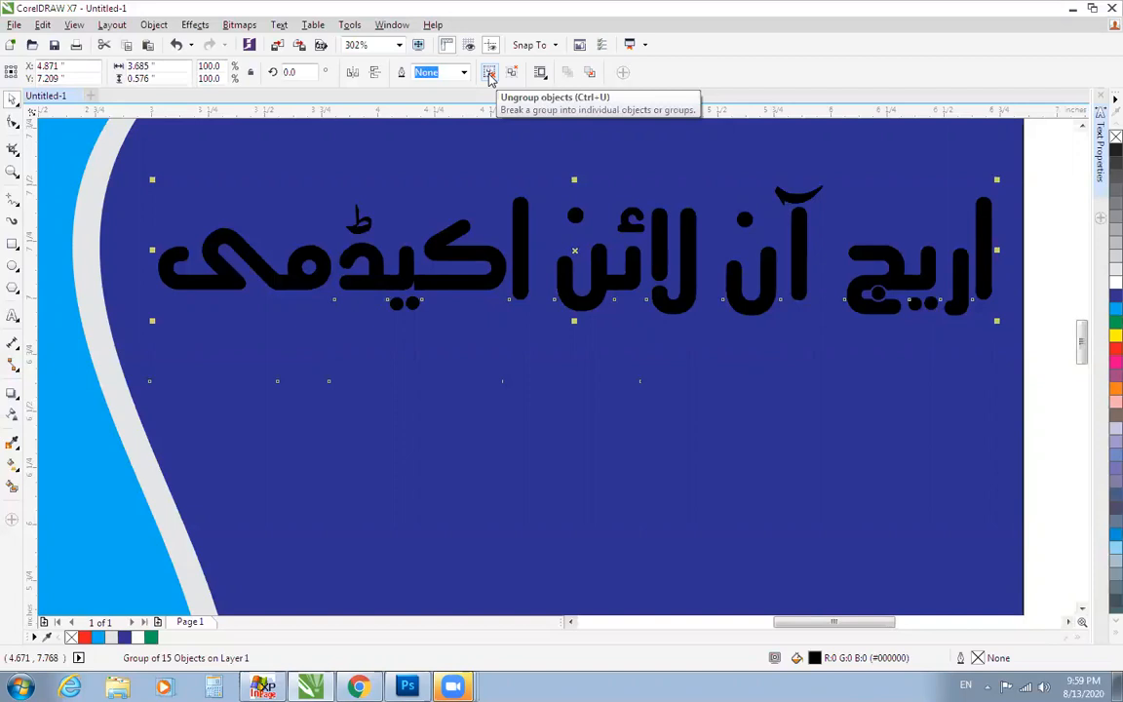
pyautogui.moveTo(523, 226)
pyautogui.mouseDown()
pyautogui.moveTo(520, 281)
pyautogui.moveTo(514, 236)
pyautogui.mouseUp()
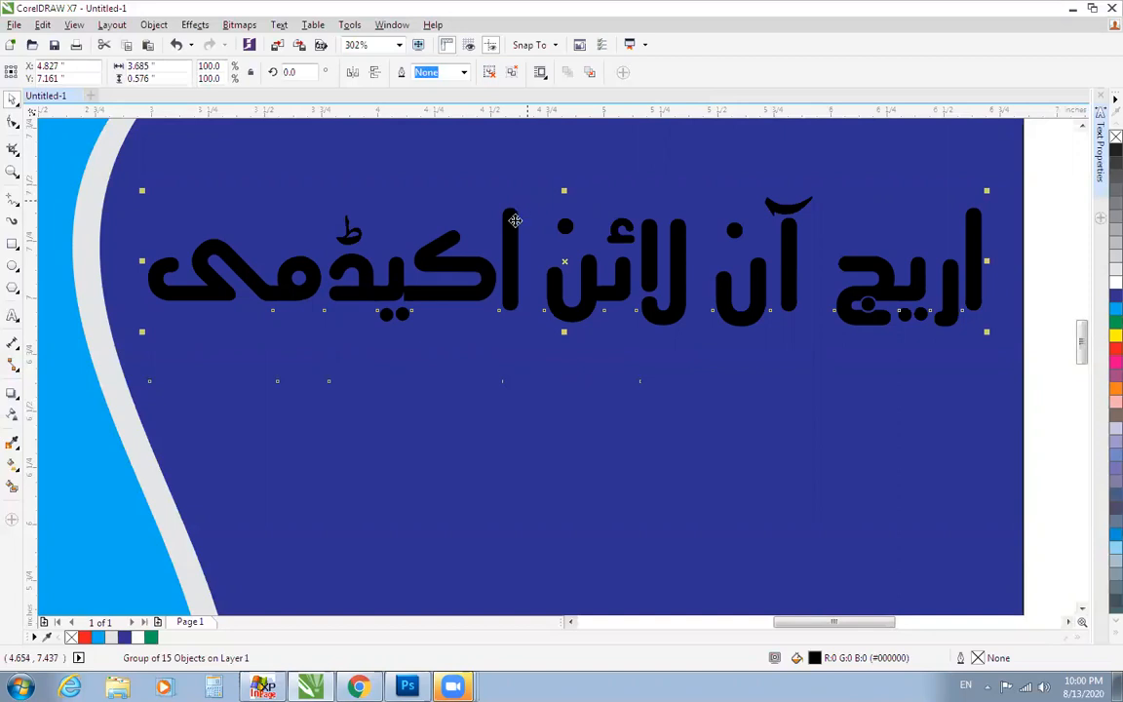
pyautogui.click(490, 73)
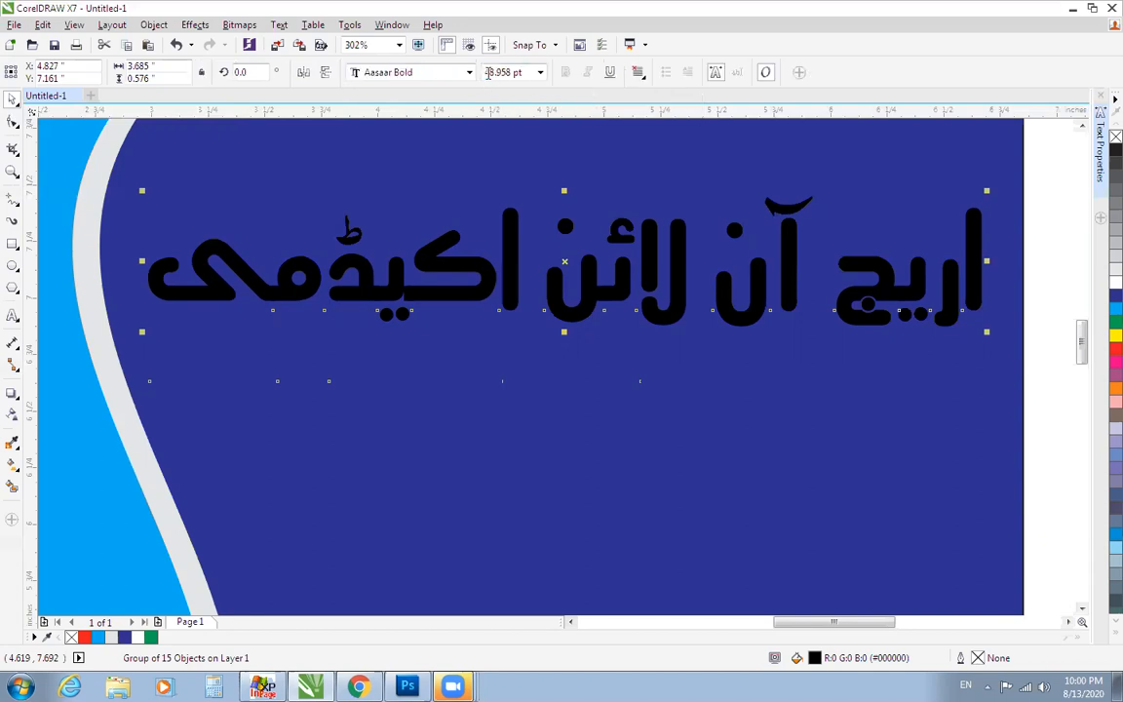
# Step: Try moving individual letters out of the title one at a time, undoing each move
pyautogui.click(514, 256)
pyautogui.moveTo(514, 255); pyautogui.dragTo(572, 222)
pyautogui.hotkey('ctrl', 'z')
pyautogui.moveTo(681, 269); pyautogui.dragTo(713, 216)
pyautogui.hotkey('ctrl', 'z')
pyautogui.moveTo(785, 259); pyautogui.dragTo(823, 199)
pyautogui.hotkey('ctrl', 'z')
pyautogui.moveTo(973, 273); pyautogui.dragTo(986, 210)
pyautogui.hotkey('ctrl', 'z')
pyautogui.moveTo(947, 301); pyautogui.dragTo(959, 231)
pyautogui.hotkey('ctrl', 'z')
pyautogui.moveTo(909, 296); pyautogui.dragTo(902, 221)
pyautogui.hotkey('ctrl', 'z')
pyautogui.moveTo(875, 292); pyautogui.dragTo(848, 231)
pyautogui.hotkey('ctrl', 'z')
pyautogui.moveTo(462, 289); pyautogui.dragTo(469, 231)
pyautogui.hotkey('ctrl', 'z')
pyautogui.moveTo(364, 292); pyautogui.dragTo(360, 238)
pyautogui.hotkey('ctrl', 'z')
pyautogui.moveTo(308, 295); pyautogui.dragTo(316, 244)
pyautogui.hotkey('ctrl', 'z')
pyautogui.moveTo(235, 257); pyautogui.dragTo(234, 202)
pyautogui.press('z')
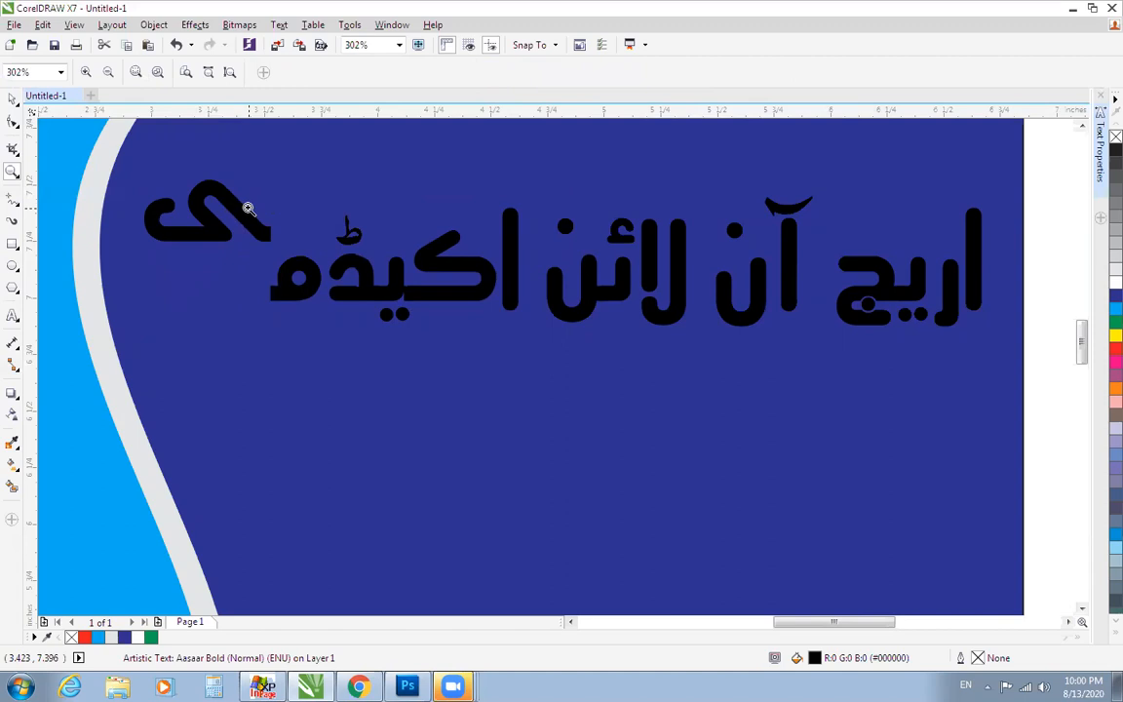
pyautogui.hotkey('ctrl', 'z')
pyautogui.rightClick(242, 199)
pyautogui.moveTo(184, 185); pyautogui.dragTo(769, 352)
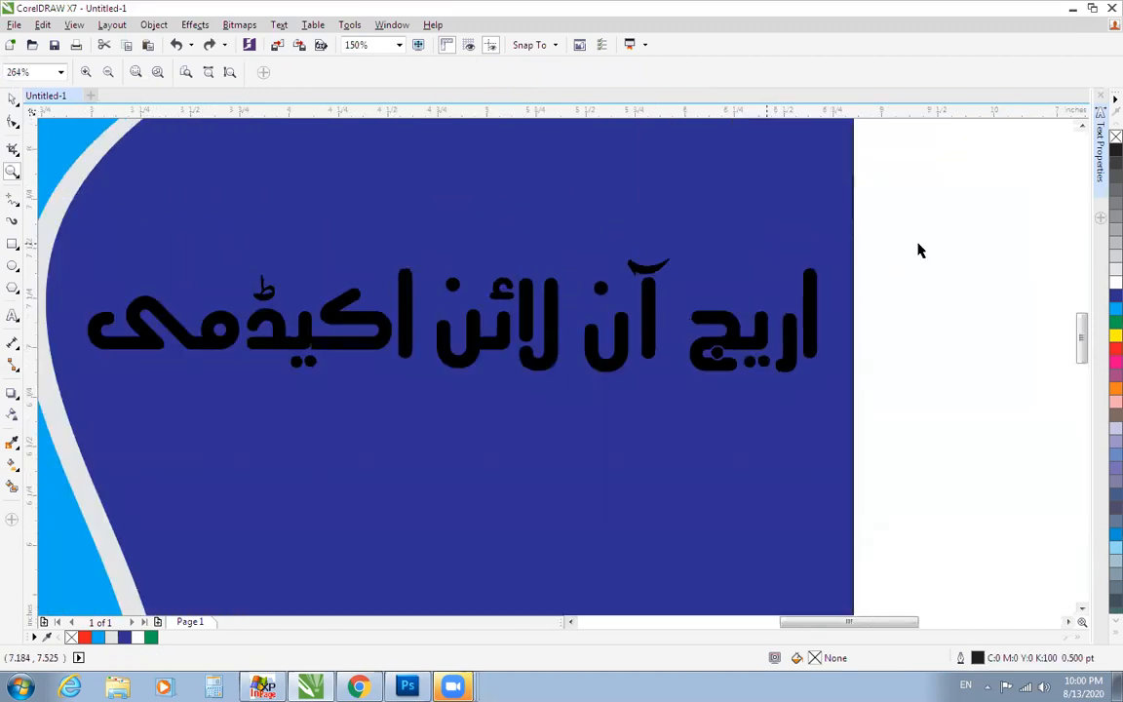
pyautogui.press('space')
pyautogui.moveTo(810, 311); pyautogui.dragTo(817, 257)
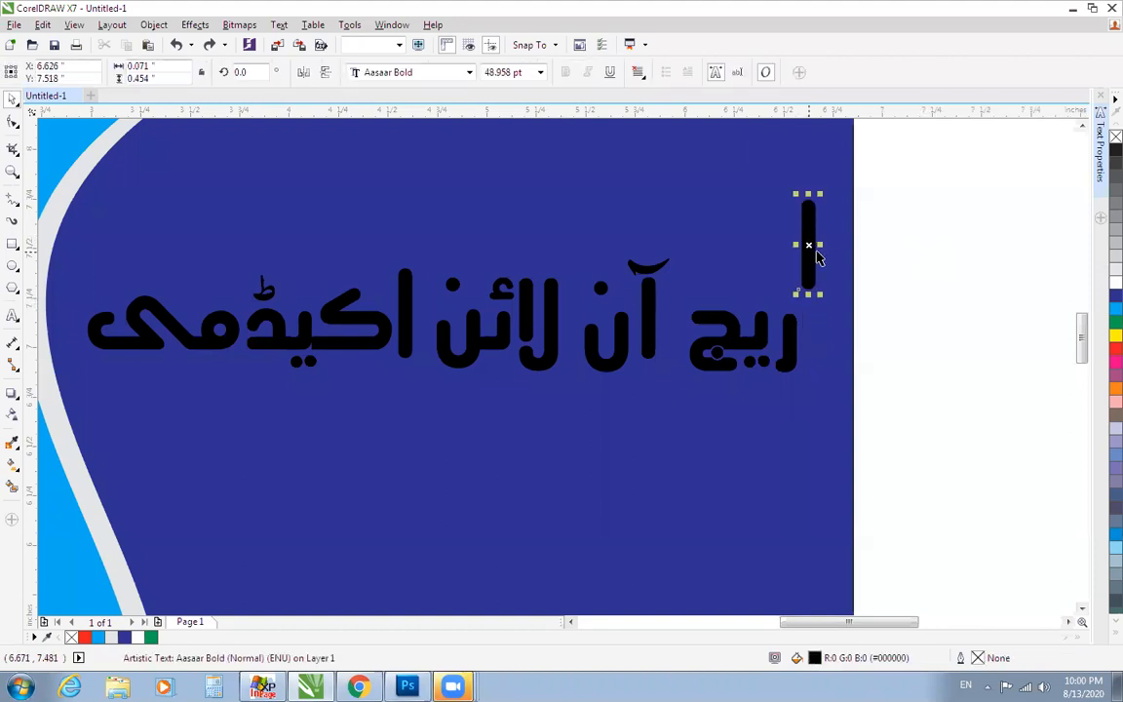
pyautogui.hotkey('ctrl', 'z')
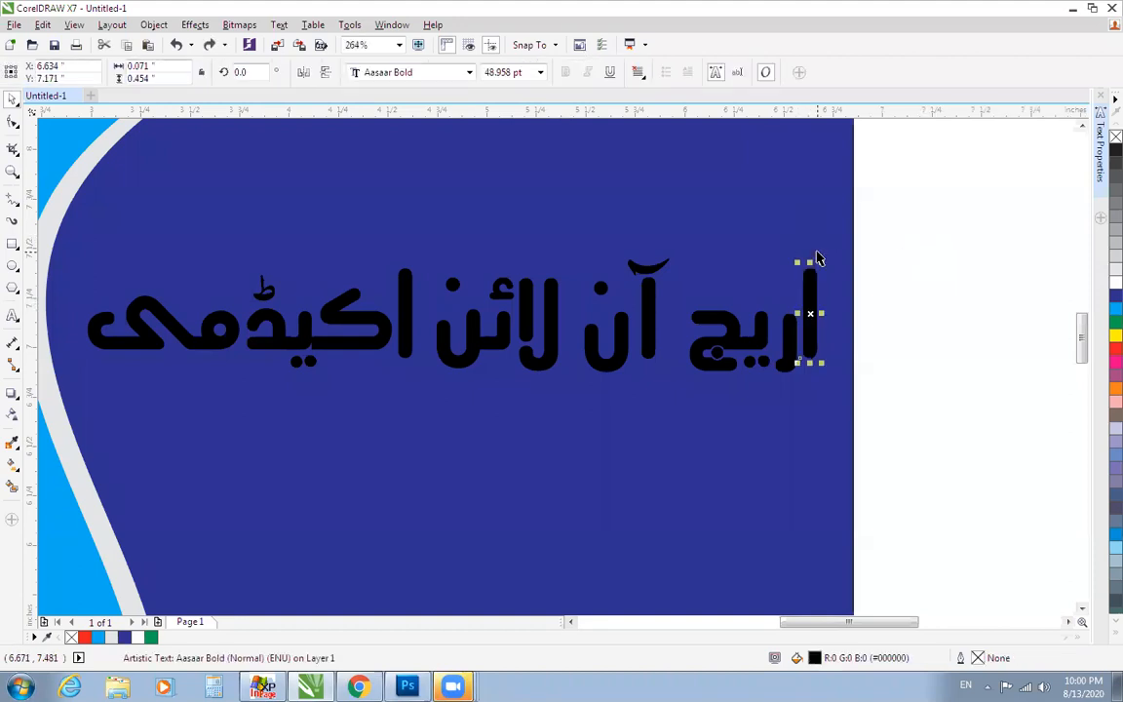
# Step: Group the four letters of the word اریج, and group the remaining letters of آن لائن اکیڈمی as a second object
pyautogui.moveTo(935, 214); pyautogui.dragTo(917, 243)
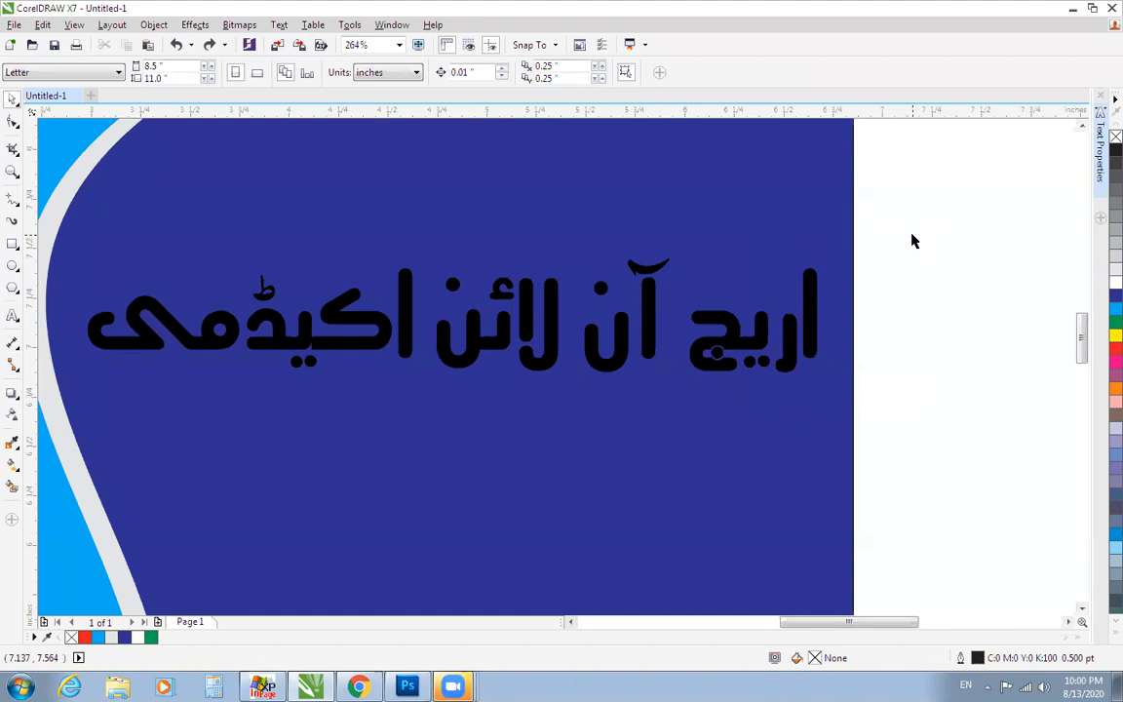
pyautogui.moveTo(903, 249); pyautogui.dragTo(669, 414)
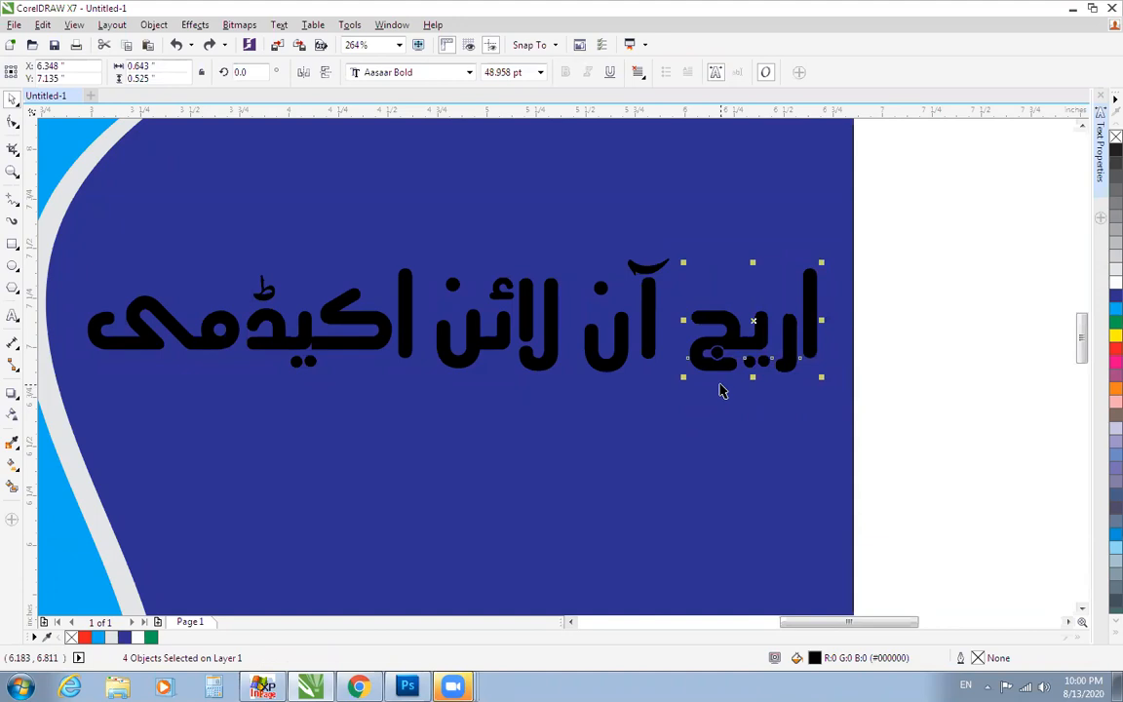
pyautogui.hotkey('ctrl', 'g')
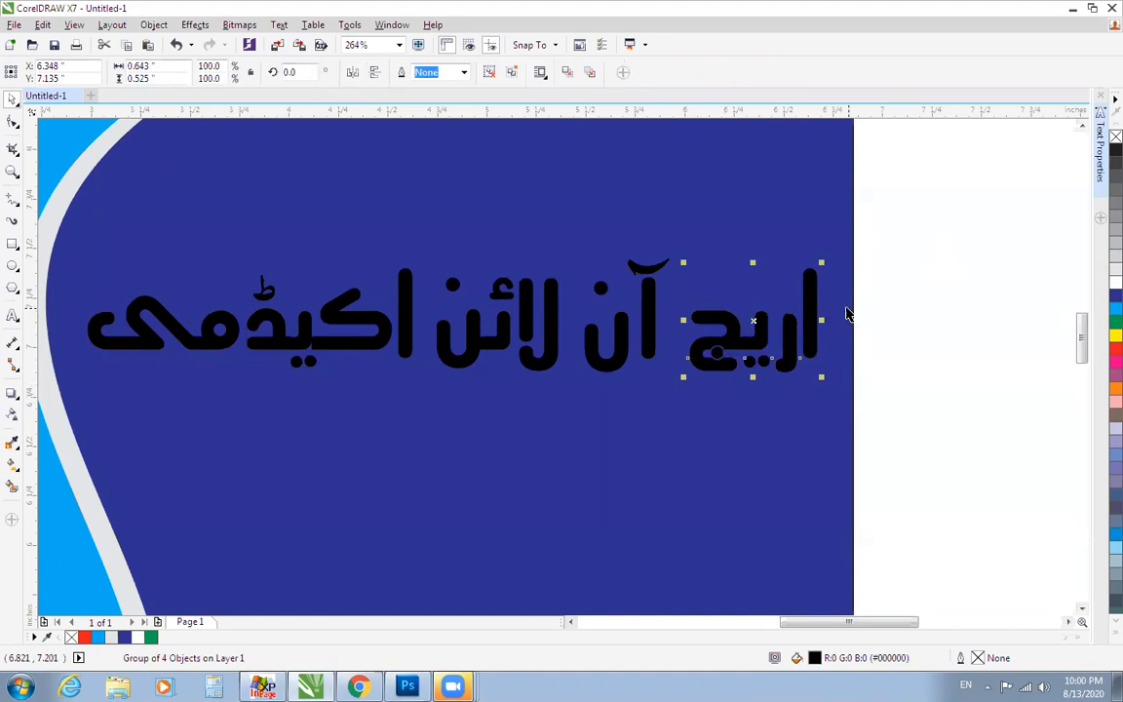
pyautogui.press('Escape')
pyautogui.moveTo(712, 200); pyautogui.dragTo(62, 433)
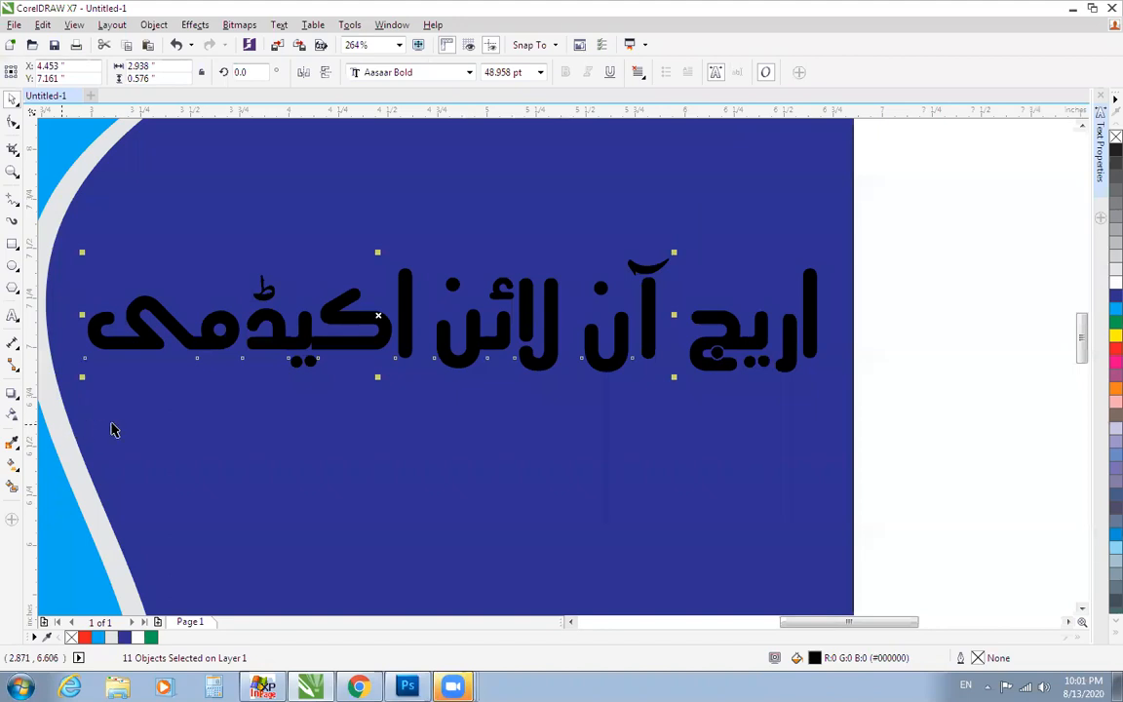
pyautogui.press('Escape')
# Step: Try moving the اریج group and the آن لائن اکیڈمی group separately, undoing each move
pyautogui.press('F3')
pyautogui.press('F2')
pyautogui.moveTo(167, 243); pyautogui.dragTo(792, 542)
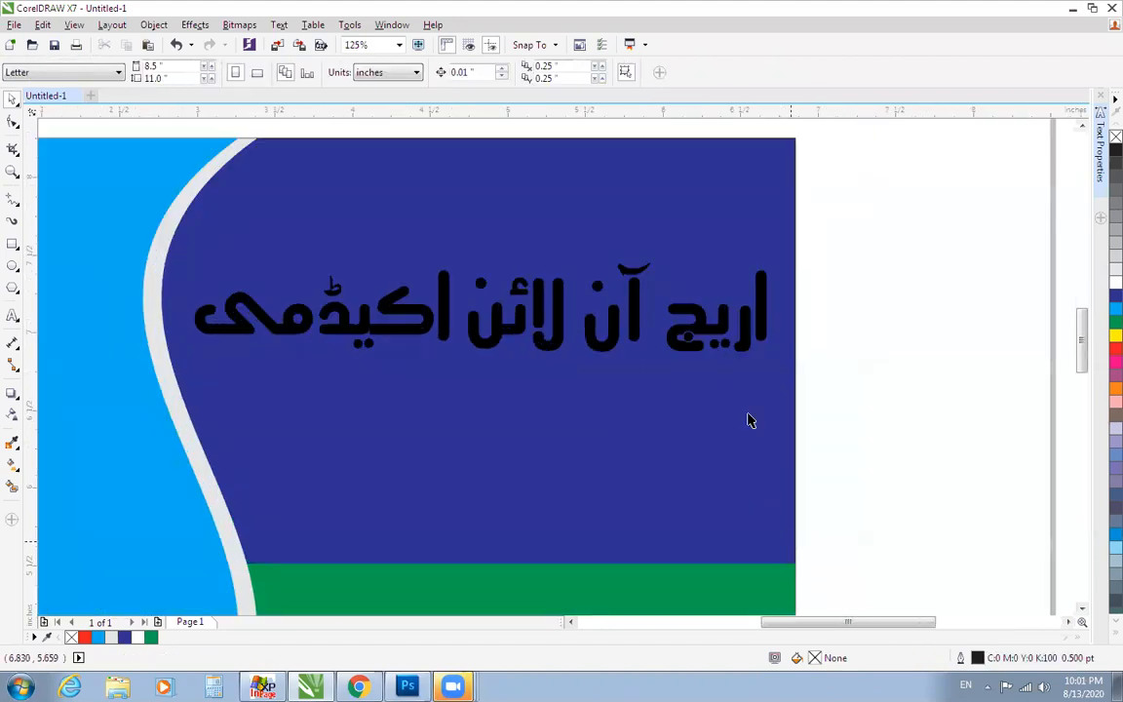
pyautogui.moveTo(710, 322)
pyautogui.mouseDown()
pyautogui.moveTo(782, 212)
pyautogui.moveTo(717, 331)
pyautogui.mouseUp()
pyautogui.hotkey('ctrl', 'z')
pyautogui.moveTo(635, 305); pyautogui.dragTo(676, 466)
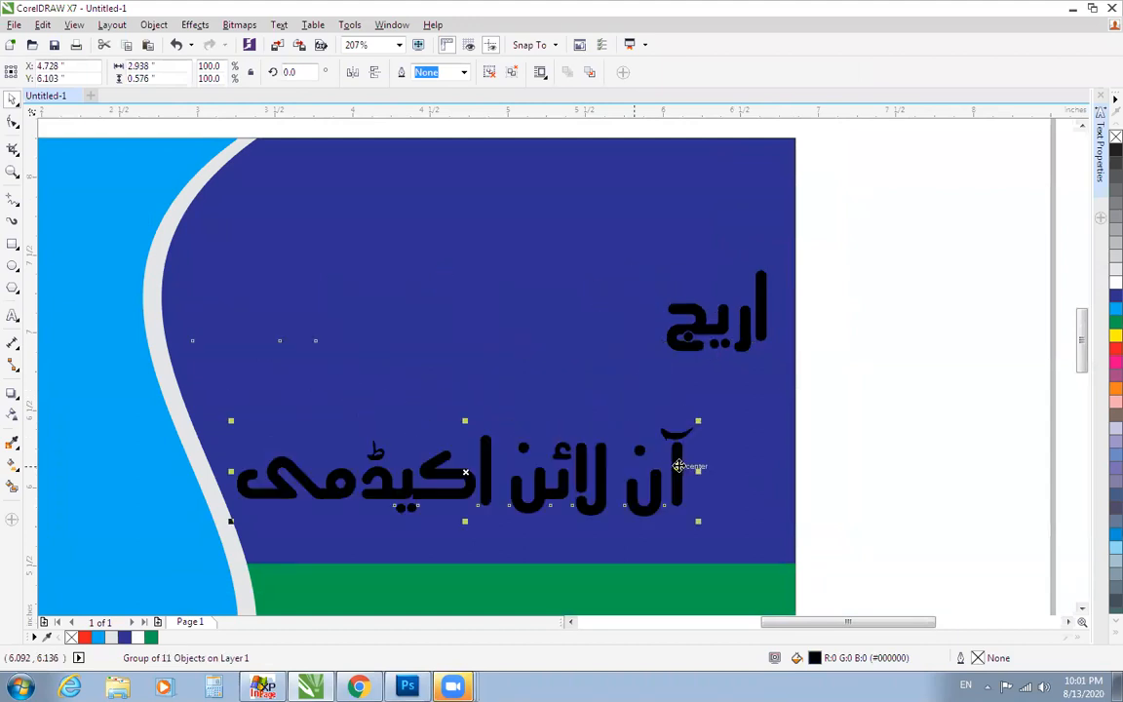
pyautogui.hotkey('ctrl', 'z')
# Step: Arrange the title in two lines, with اریج about 1.63 by 1.33 inches above آن لائن اکیڈمی at about 3.54 by 0.69 inches
pyautogui.moveTo(643, 332); pyautogui.dragTo(764, 449)
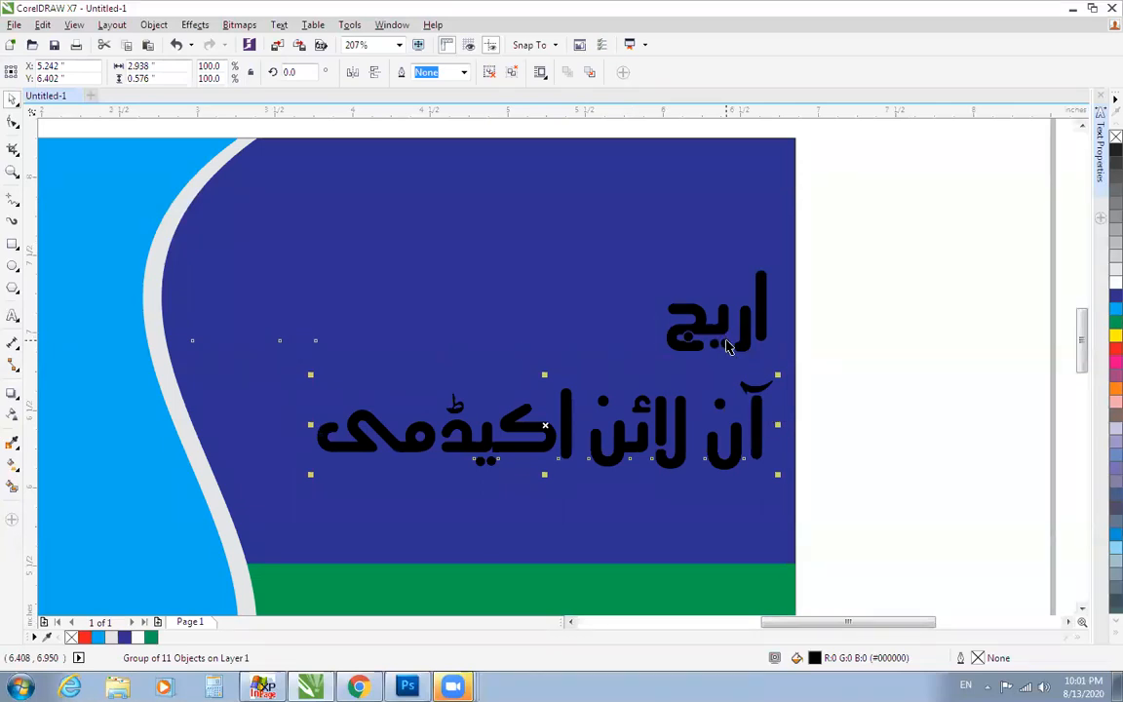
pyautogui.moveTo(724, 330); pyautogui.dragTo(466, 346)
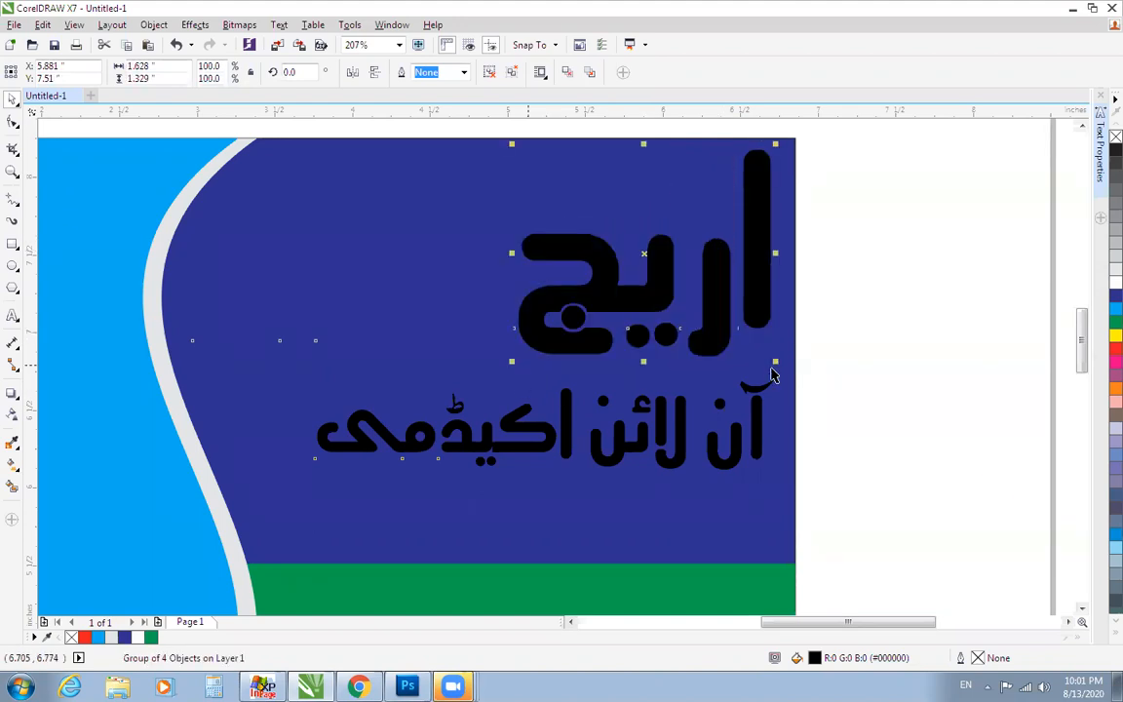
pyautogui.click(572, 410)
pyautogui.moveTo(302, 488); pyautogui.dragTo(225, 528)
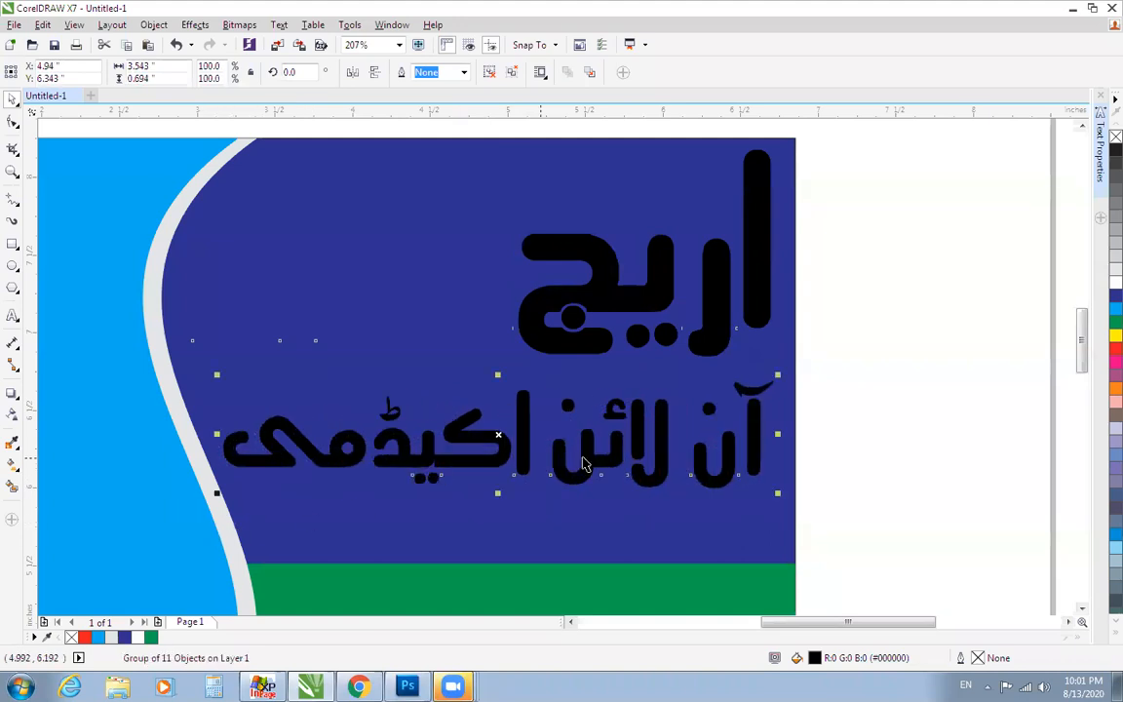
pyautogui.moveTo(535, 409); pyautogui.dragTo(536, 424)
# Step: Fill the word اریج with white and the line آن لائن اکیڈمی with yellow
pyautogui.click(723, 334)
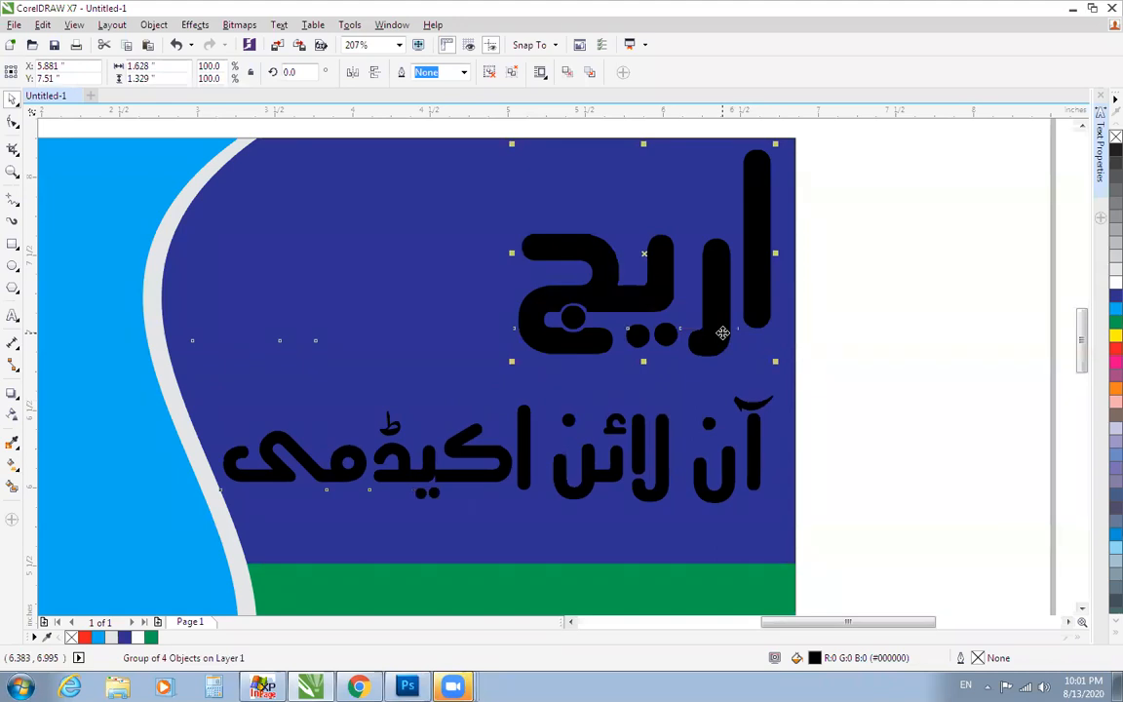
pyautogui.click(1116, 281)
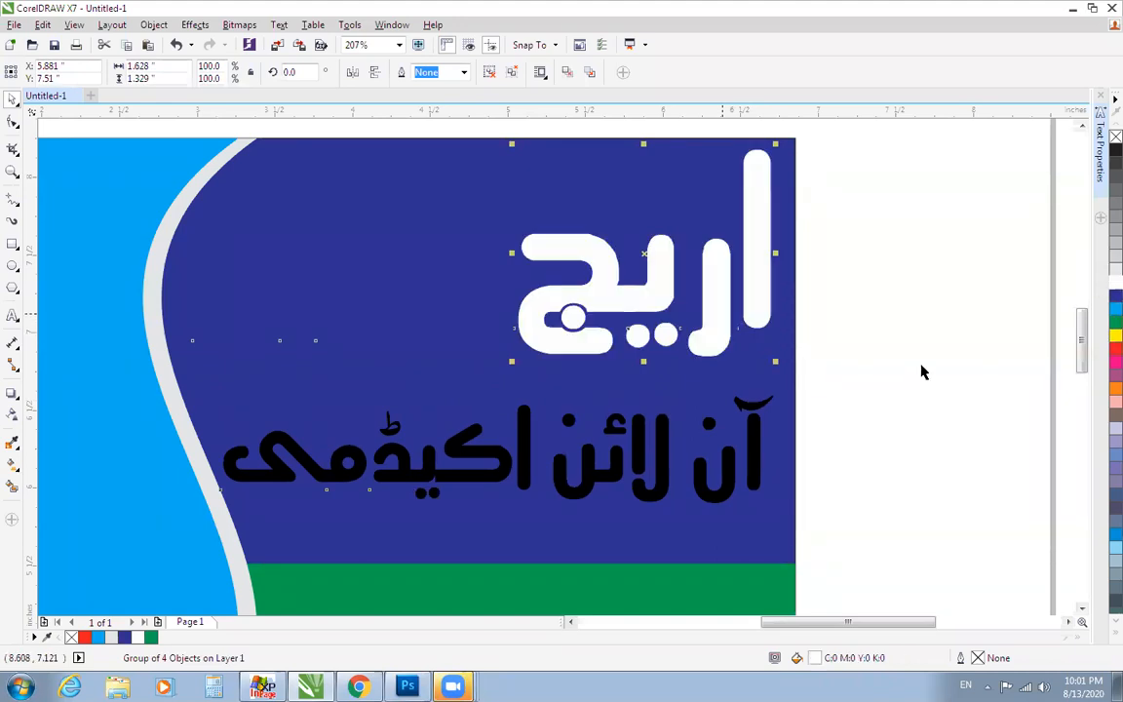
pyautogui.click(679, 417)
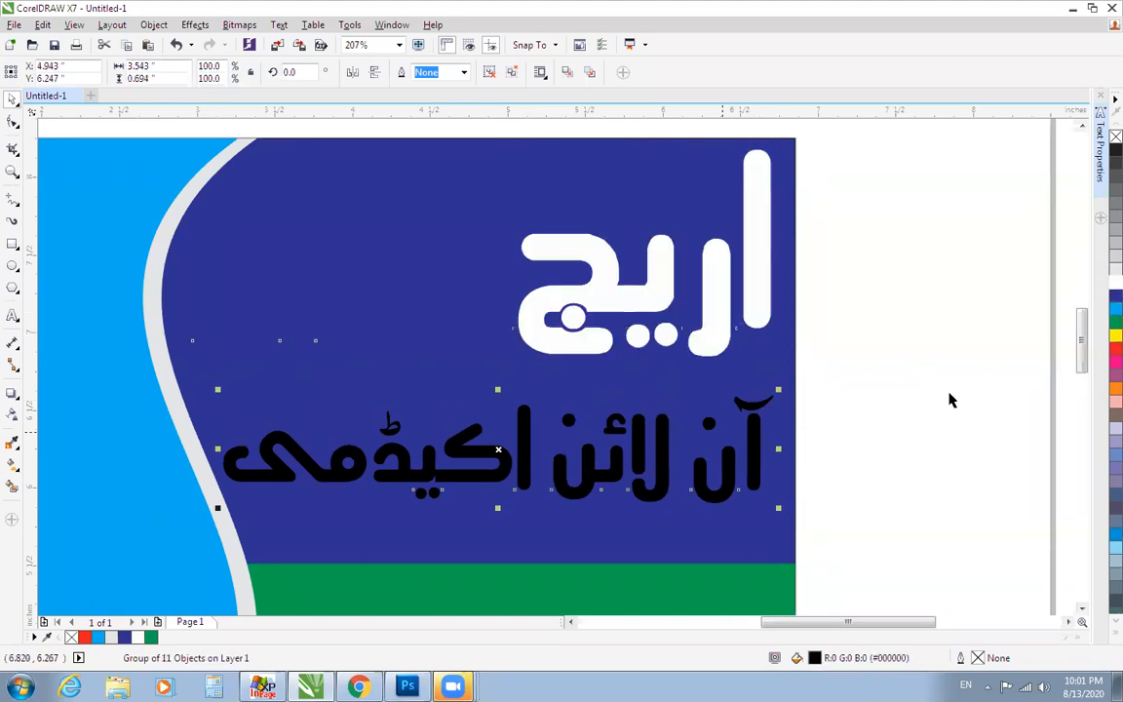
pyautogui.click(1116, 335)
pyautogui.click(855, 374)
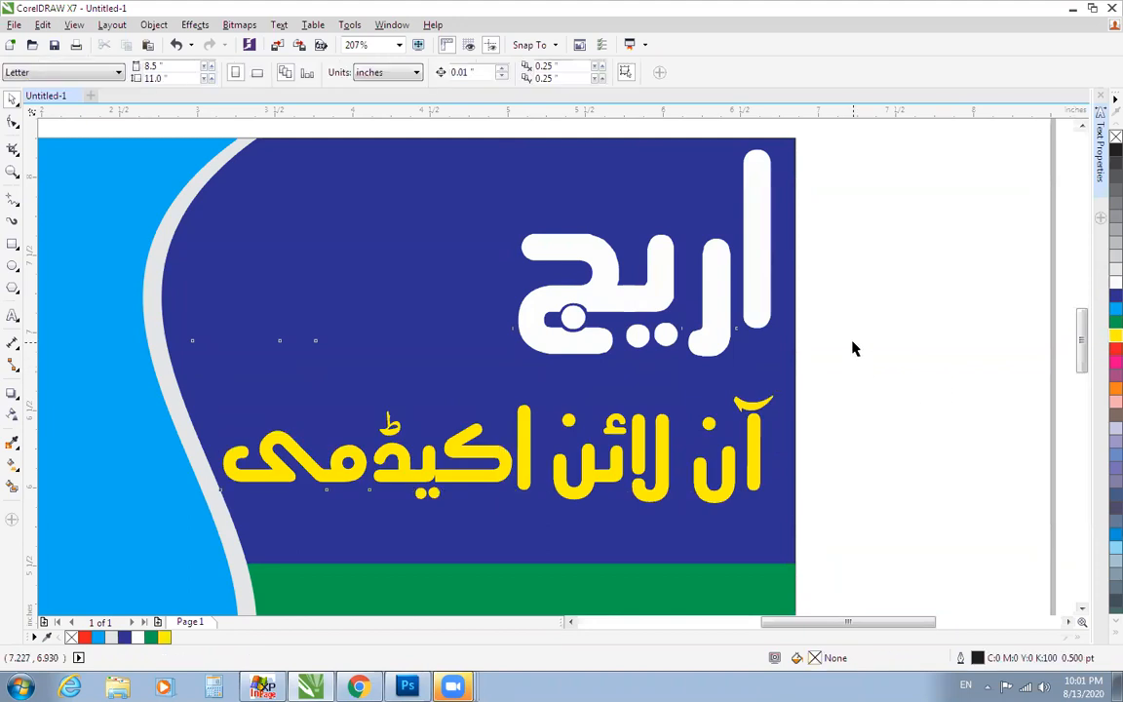
pyautogui.press('z')
pyautogui.click(853, 342)
pyautogui.press('F3')
pyautogui.press('F3')
pyautogui.press('F4')
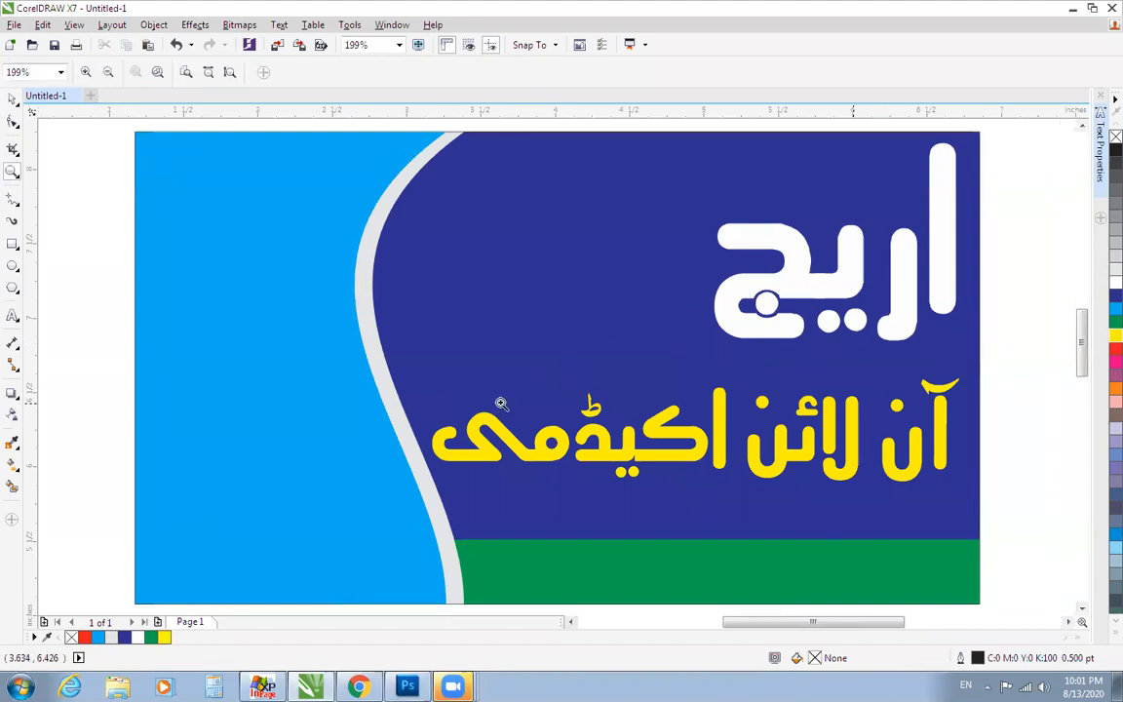
# Step: Switch to InPage and cut the existing academy title out of the text box
pyautogui.click(12, 314)
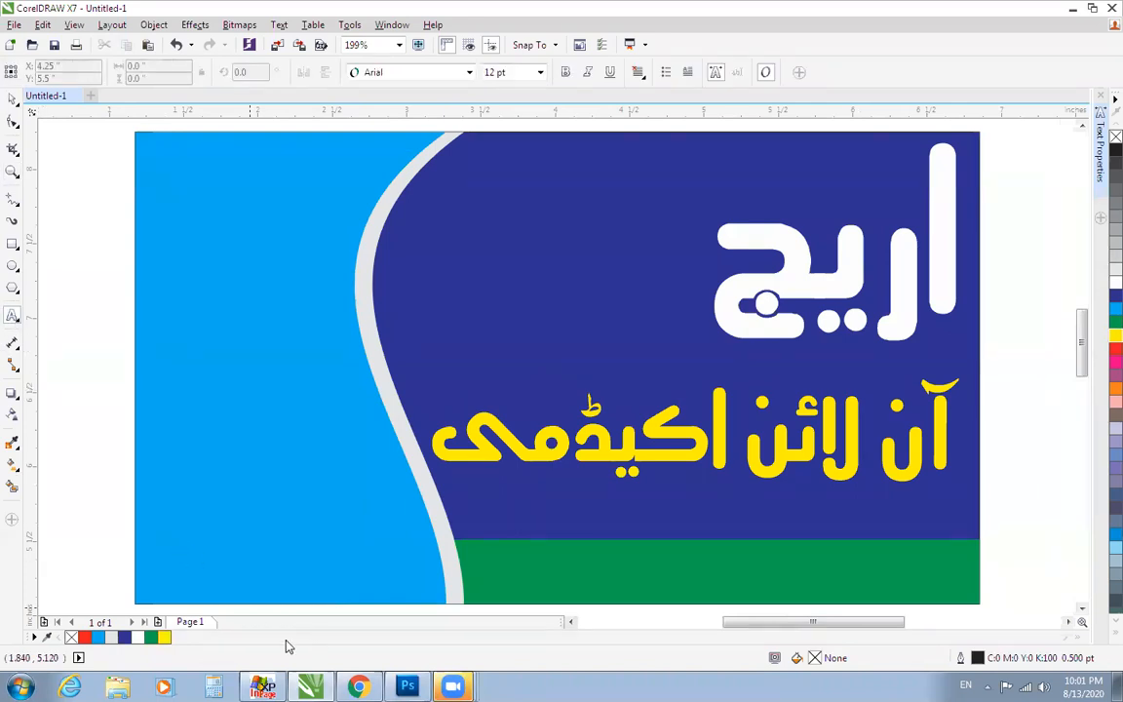
pyautogui.click(263, 687)
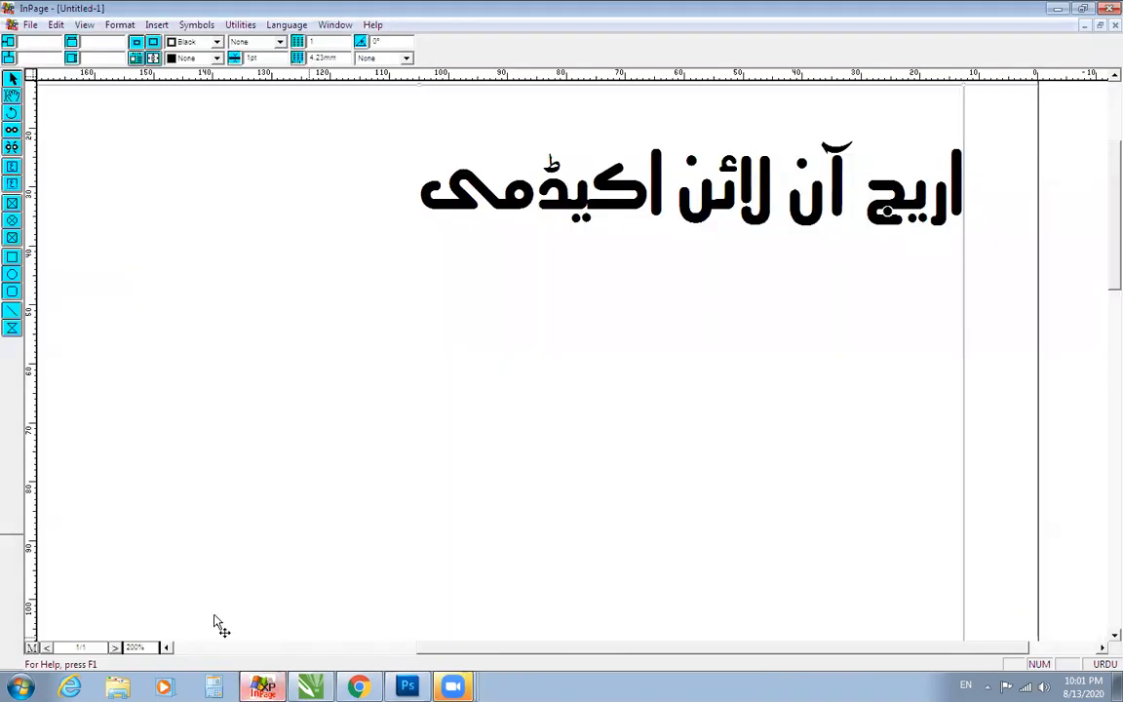
pyautogui.moveTo(429, 234); pyautogui.dragTo(1102, 241)
pyautogui.hotkey('ctrl', 'x')
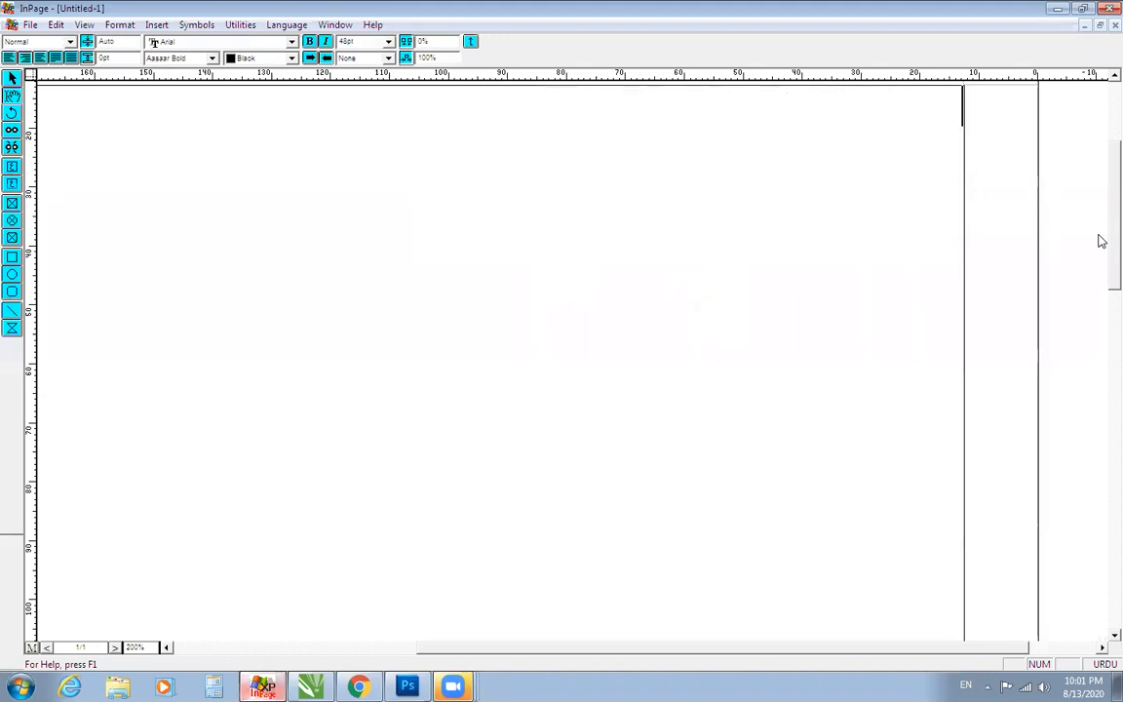
# Step: Write فیصل آباد in the empty text box and copy the whole box
pyautogui.write('فی ص')
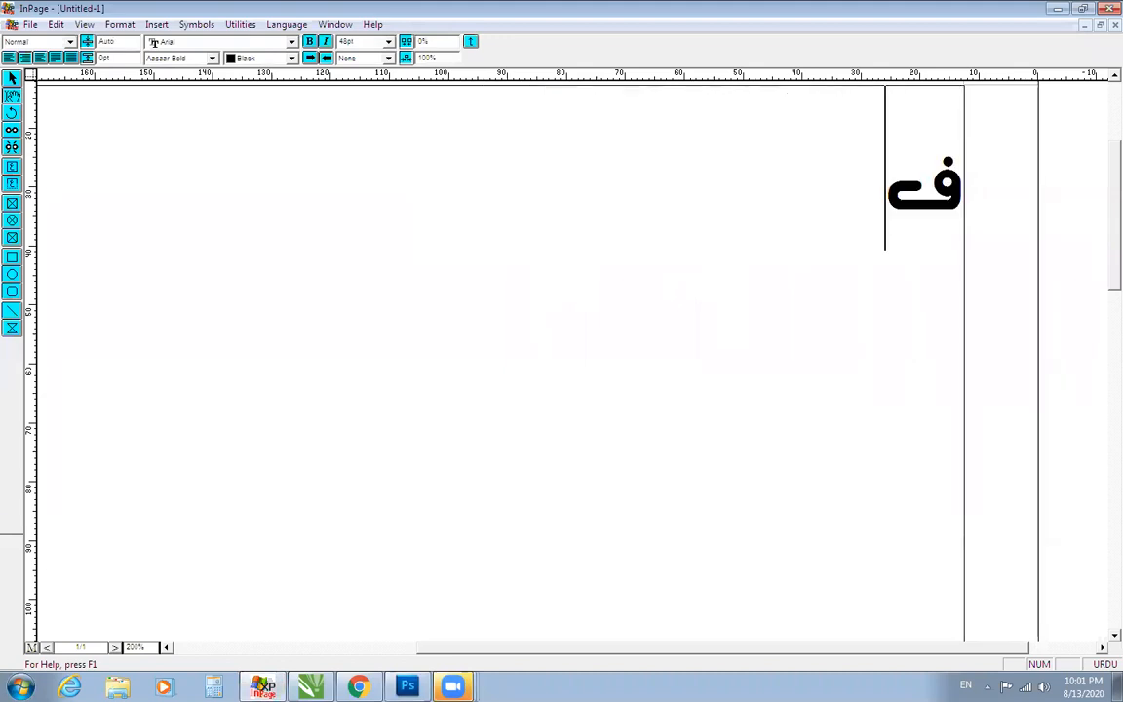
pyautogui.press('BackSpace')
pyautogui.press('BackSpace')
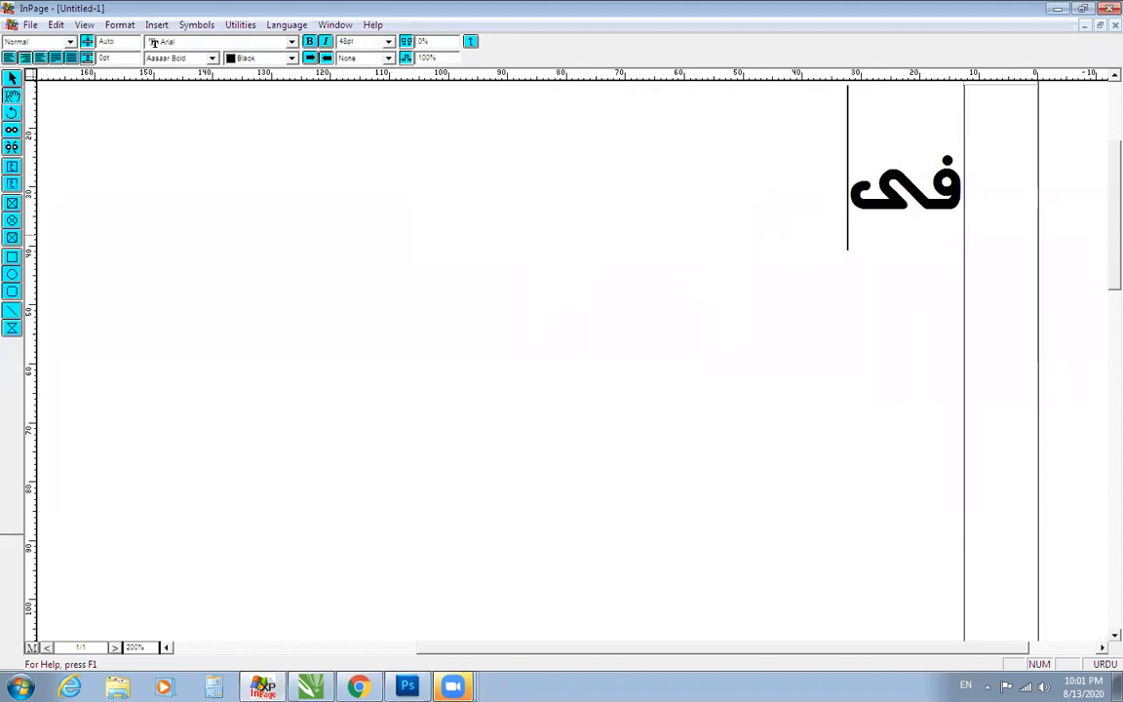
pyautogui.write('صل')
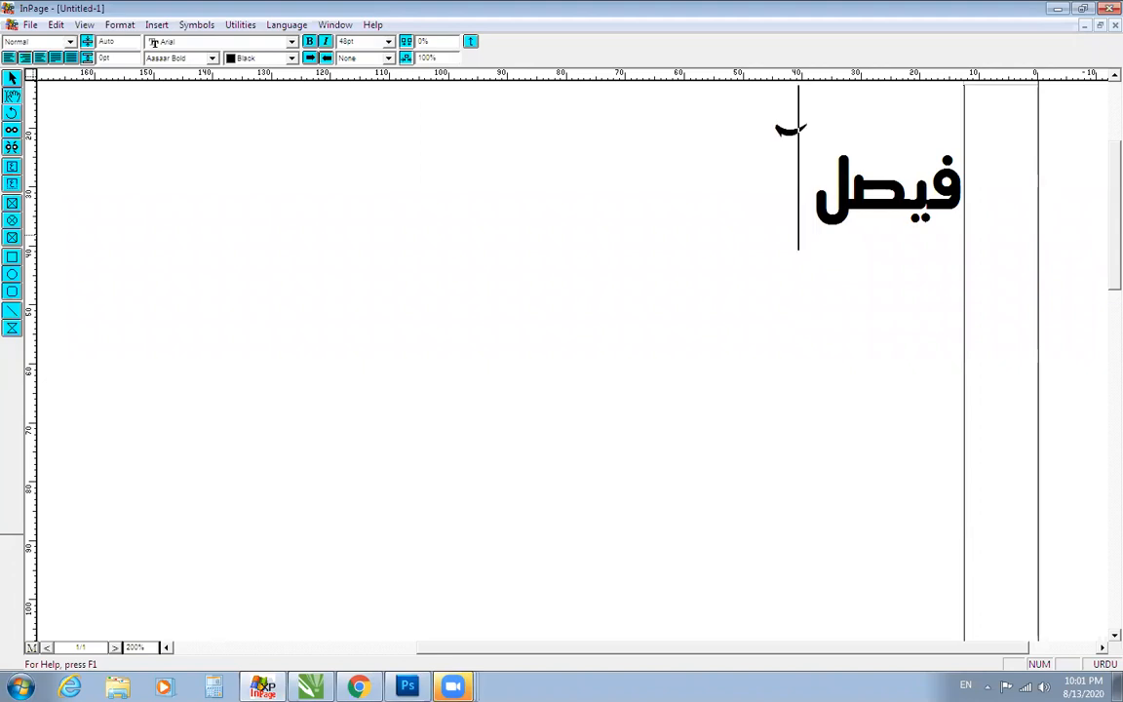
pyautogui.write(' آباد')
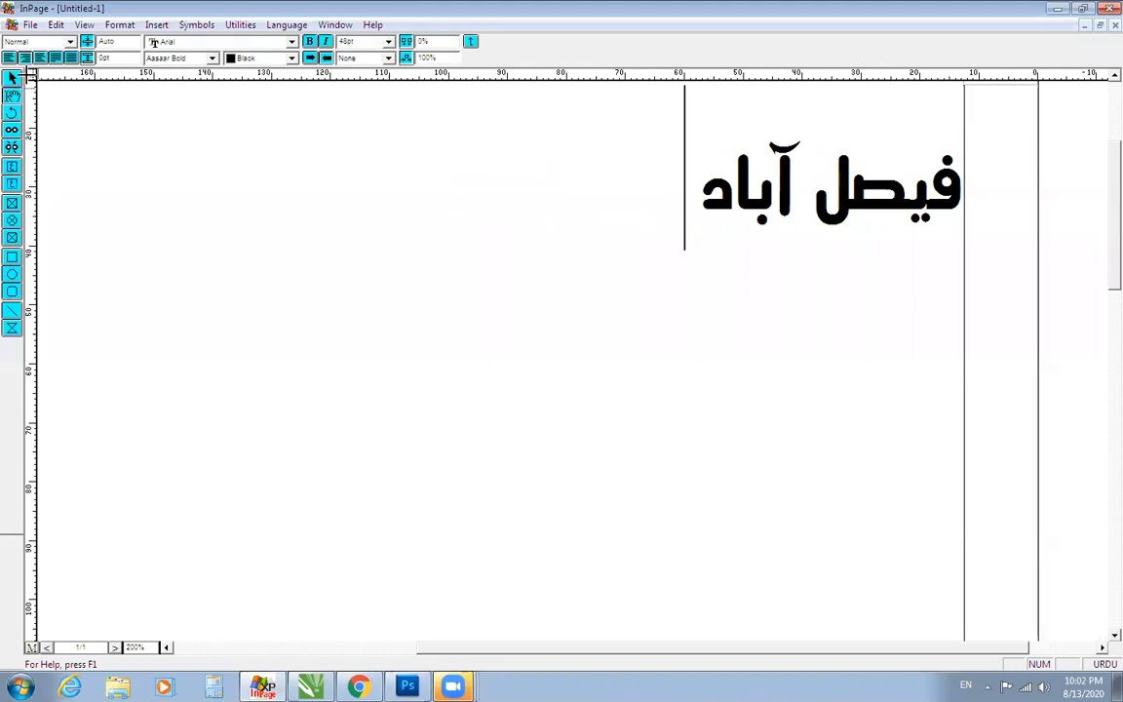
pyautogui.click(13, 78)
pyautogui.rightClick(292, 289)
pyautogui.click(329, 353)
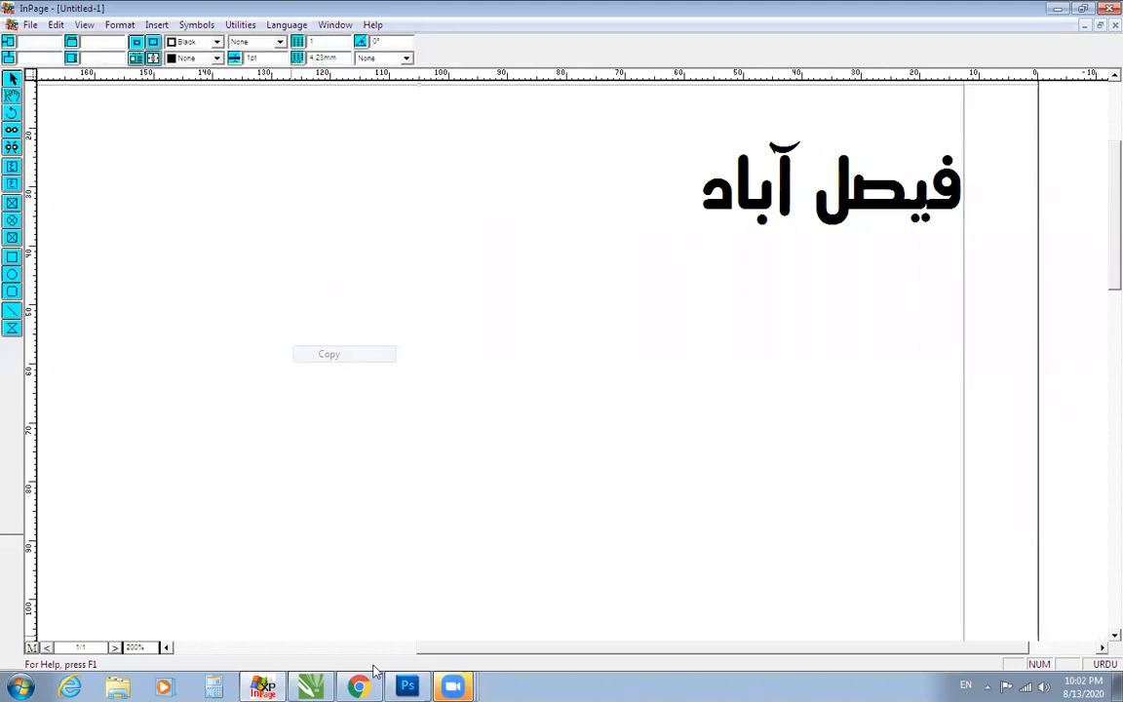
# Step: Switch to CorelDRAW, paste the فیصل آباد text and scale it to about 0.86 by 0.28 inches on the green strip
pyautogui.hotkey('alt', 'Tab')
pyautogui.click(55, 402)
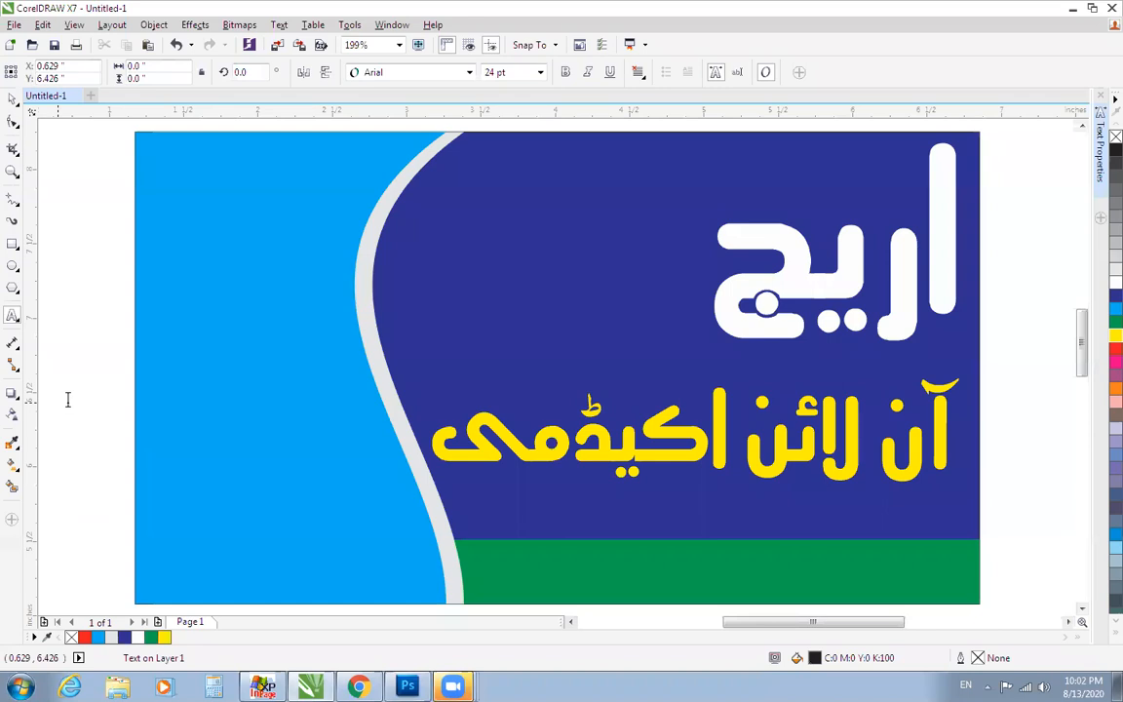
pyautogui.hotkey('ctrl', 'space')
pyautogui.hotkey('ctrl', 'v')
pyautogui.click(202, 65)
pyautogui.write('5')
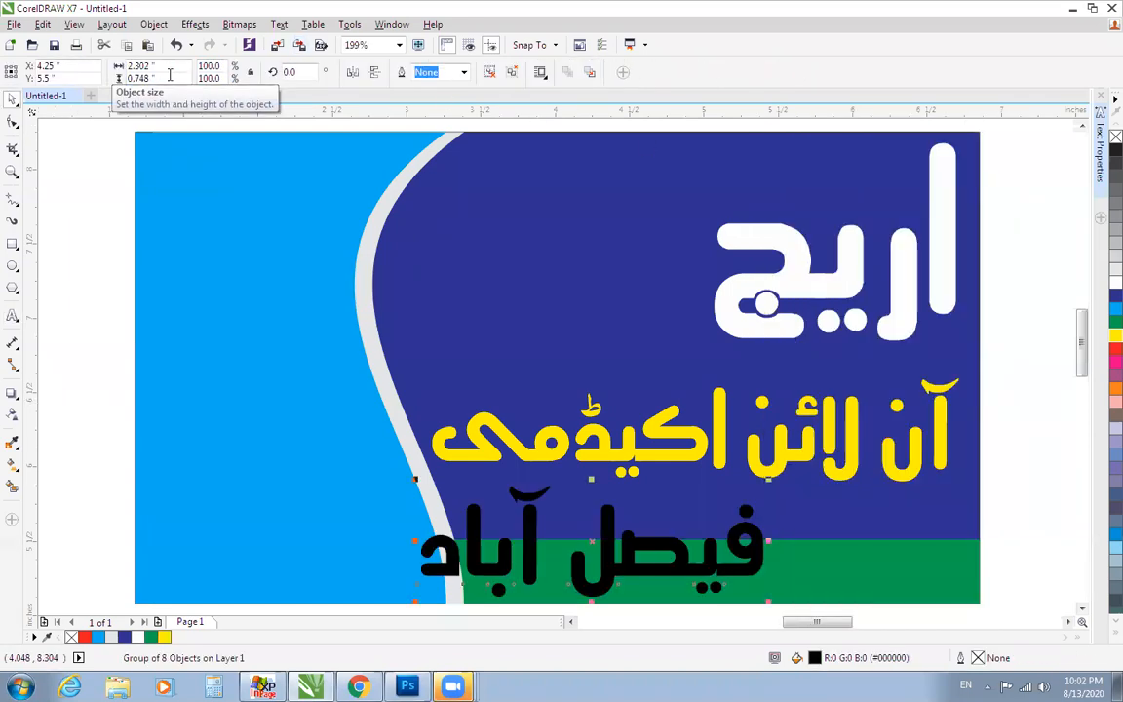
pyautogui.press('Return')
pyautogui.moveTo(769, 479); pyautogui.dragTo(888, 573)
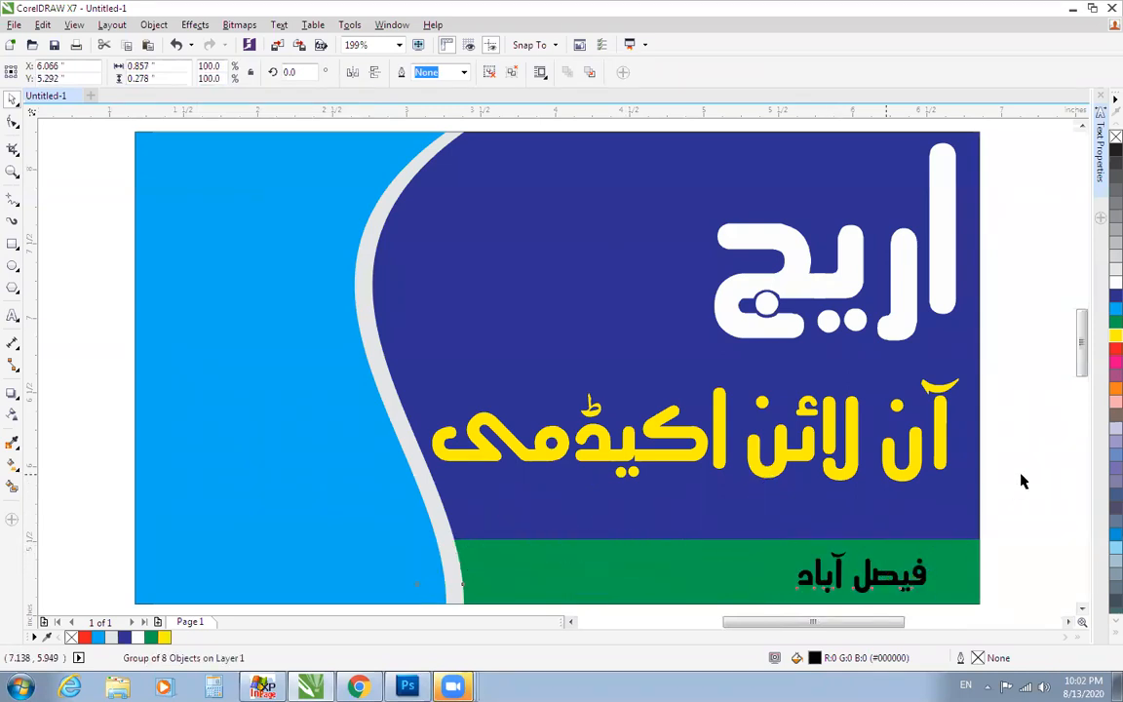
# Step: Slightly enlarge the فیصل آباد text on the green strip and fill it with white
pyautogui.click(1020, 479)
pyautogui.click(824, 577)
pyautogui.click(812, 578)
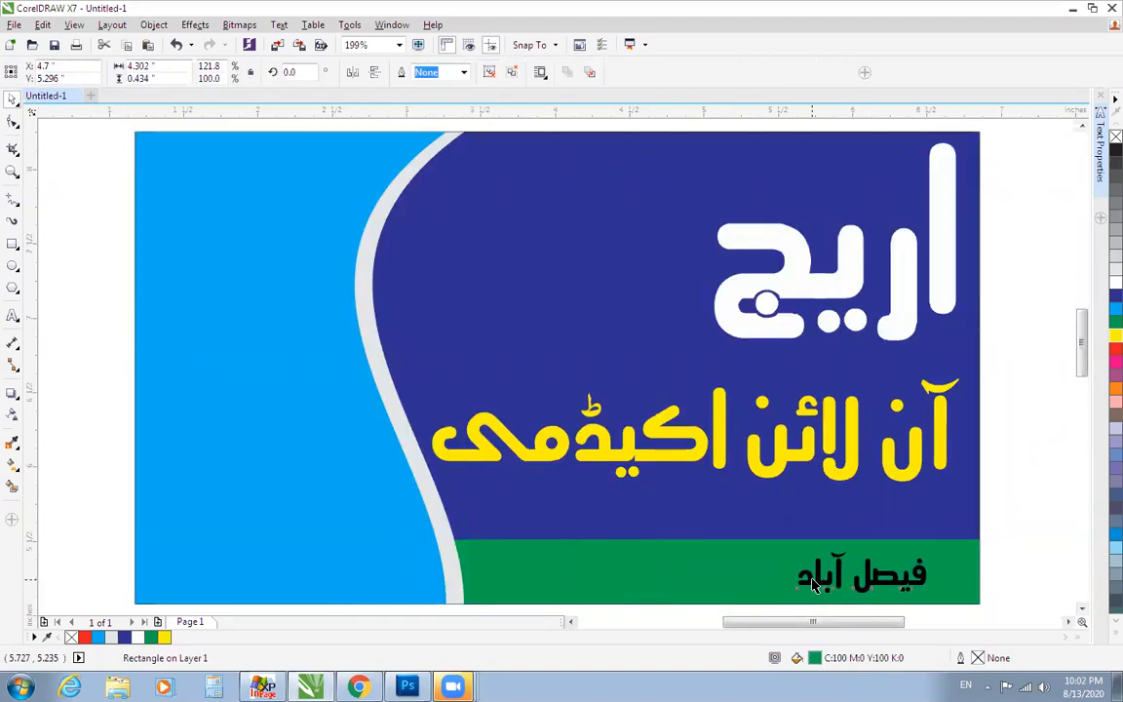
pyautogui.moveTo(794, 596); pyautogui.dragTo(779, 608)
pyautogui.click(1116, 282)
pyautogui.click(1024, 338)
pyautogui.scroll(-1, 1024, 338)
pyautogui.scroll(1, 1024, 336)
pyautogui.scroll(-1, 717, 453)
pyautogui.press('F2')
pyautogui.moveTo(342, 271); pyautogui.dragTo(968, 552)
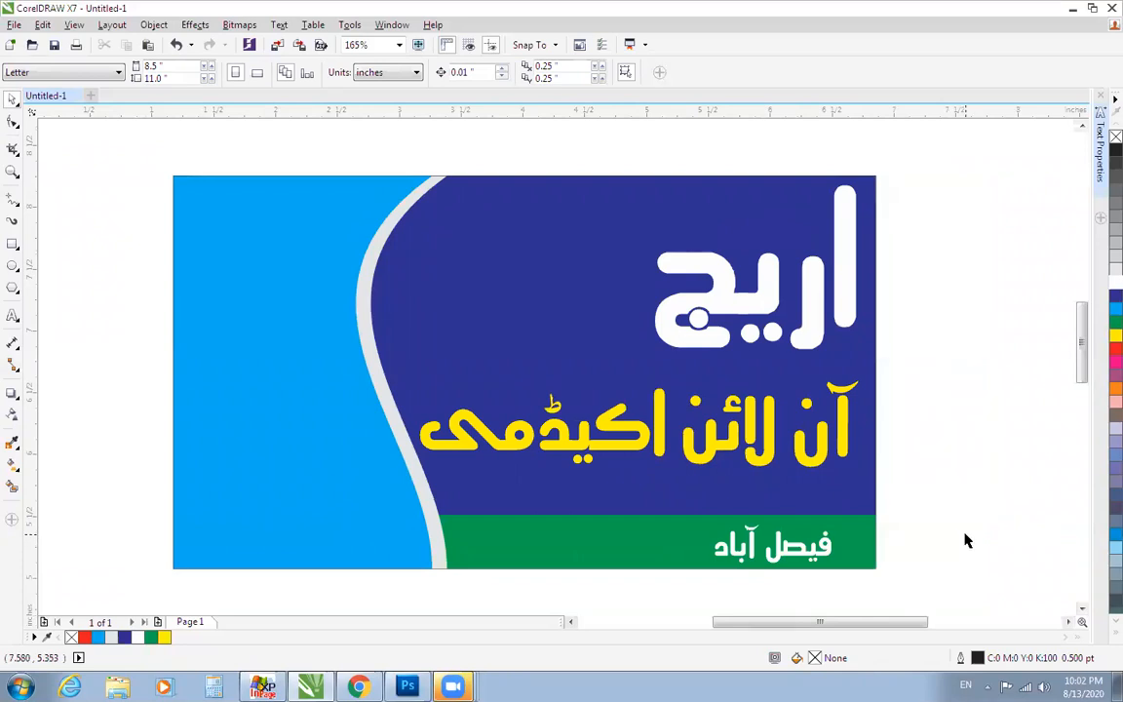
# Step: Move the yellow آن لائن اکیڈمی line up to a Y position of about 6.43 inches, just under the white word
pyautogui.click(738, 429)
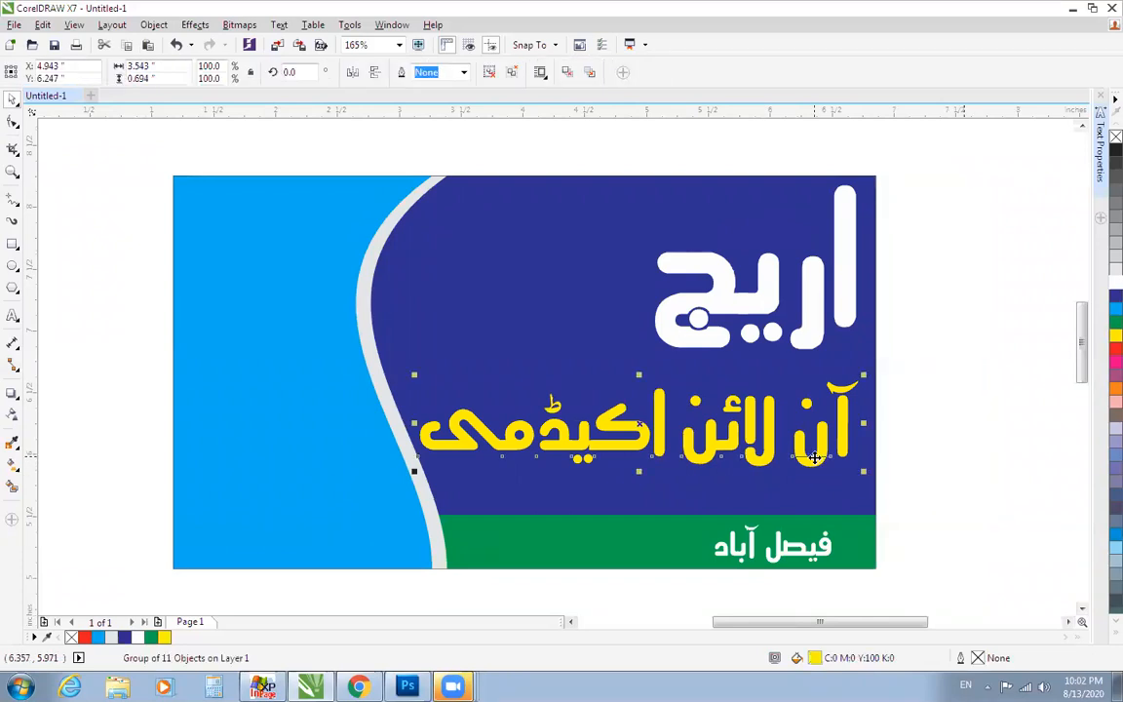
pyautogui.press('Up')
pyautogui.press('Up')
pyautogui.press('Up')
pyautogui.press('Up')
pyautogui.press('Up')
pyautogui.press('Up')
pyautogui.press('Up')
pyautogui.press('Up')
pyautogui.press('Up')
pyautogui.press('Up')
pyautogui.press('Up')
pyautogui.press('Up')
pyautogui.press('Up')
pyautogui.press('Up')
pyautogui.press('Up')
pyautogui.press('Up')
pyautogui.press('Up')
pyautogui.press('Up')
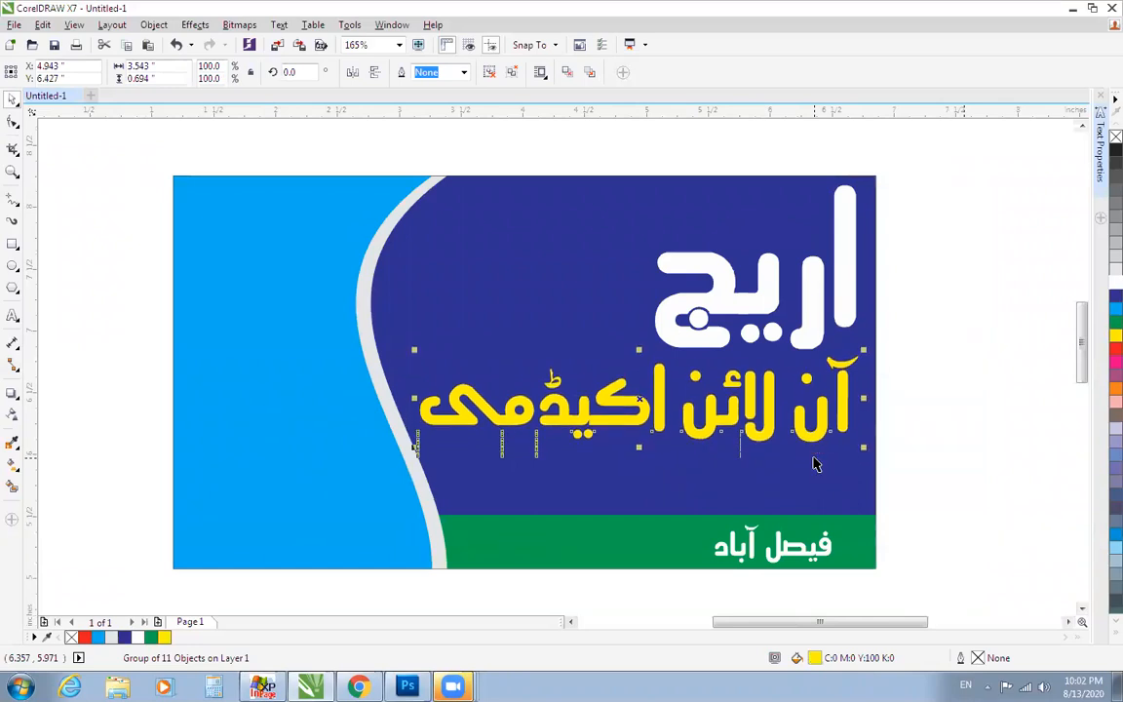
pyautogui.press('Up')
pyautogui.press('Up')
# Step: Nudge the white word اریج up to a Y position of 7.53 inches
pyautogui.click(858, 292)
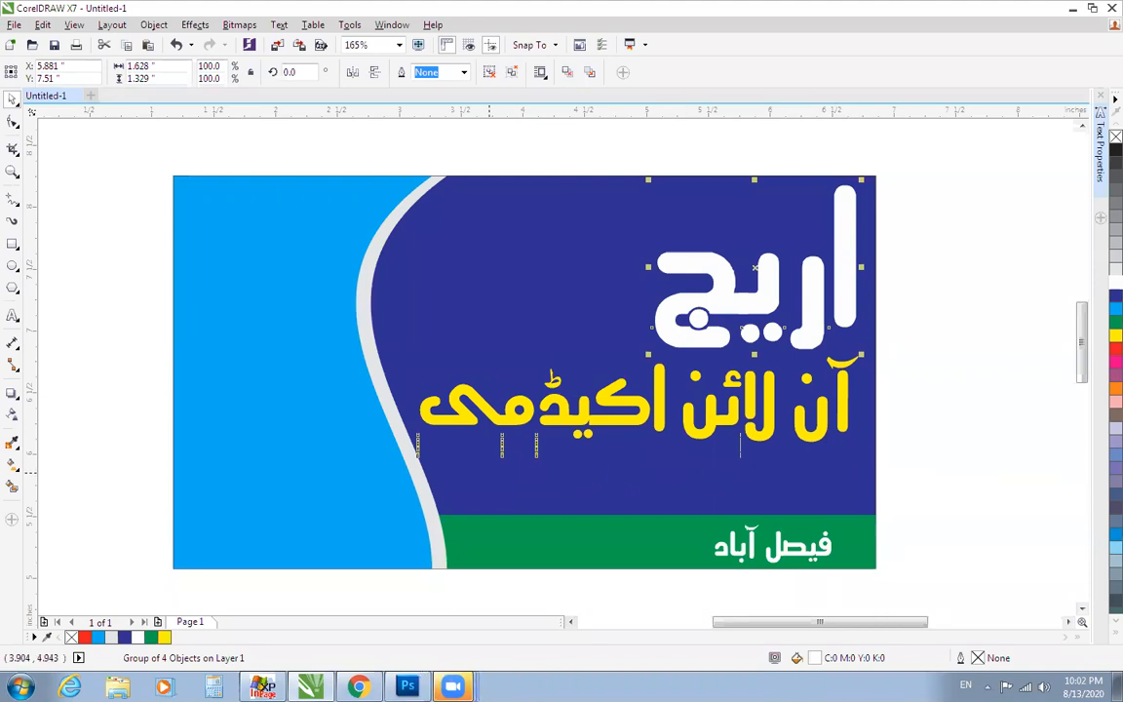
pyautogui.click(452, 687)
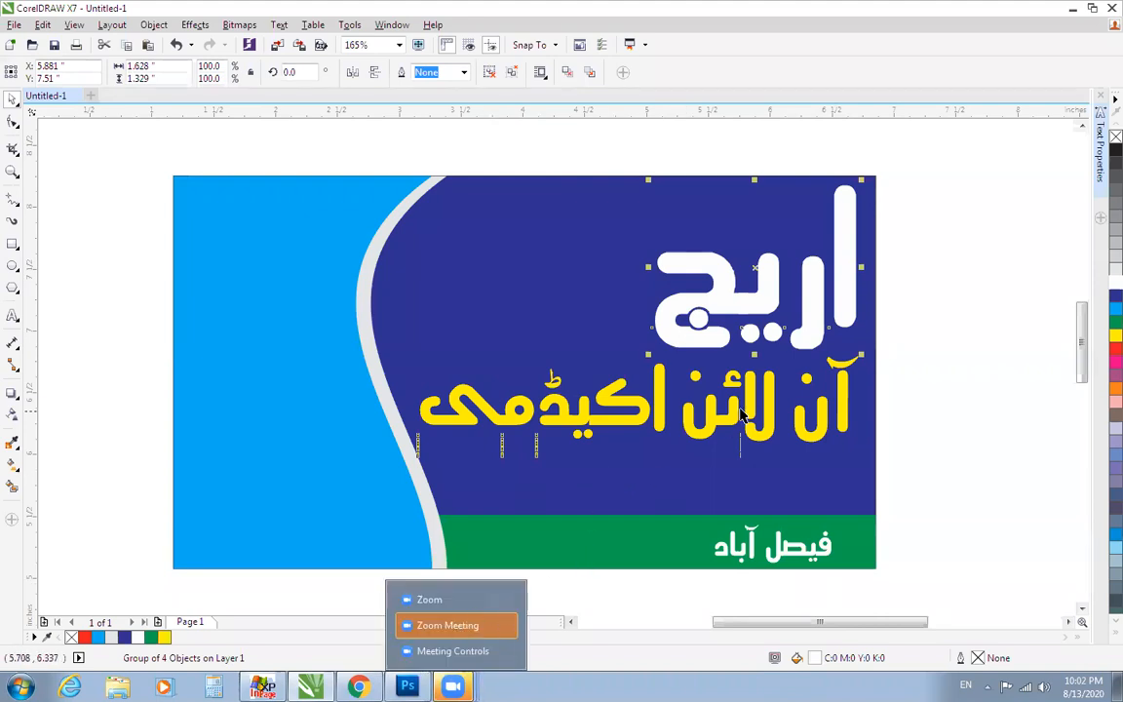
pyautogui.click(983, 413)
pyautogui.click(847, 390)
pyautogui.click(851, 302)
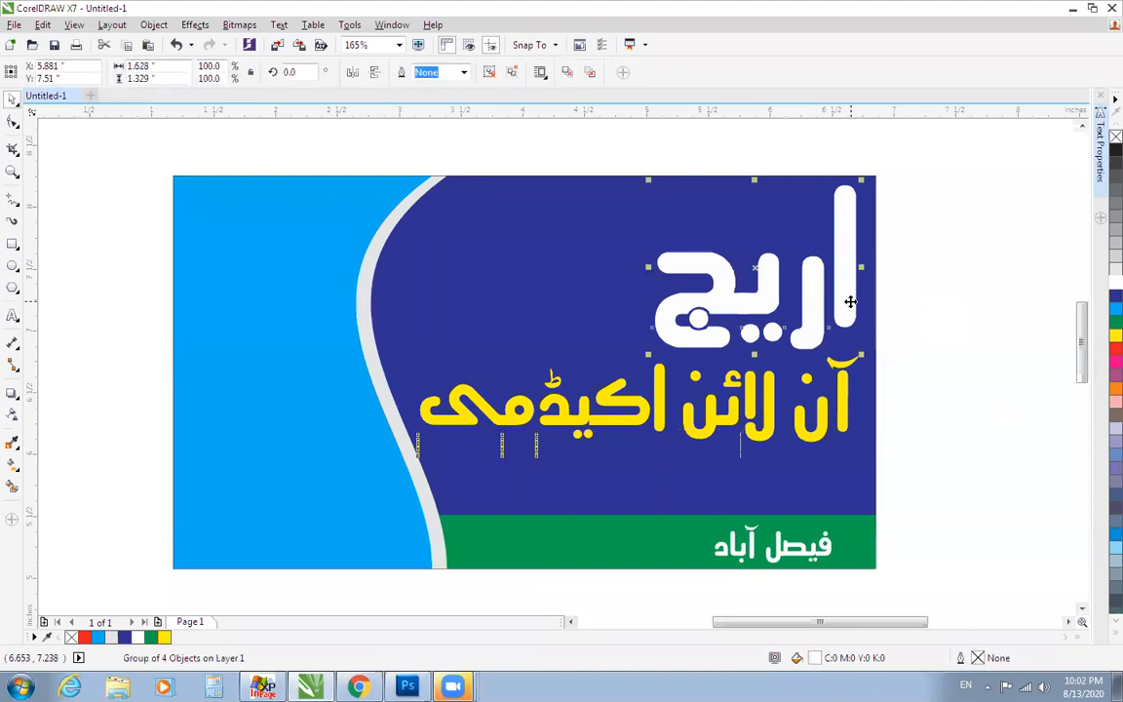
pyautogui.press('Up')
pyautogui.press('Up')
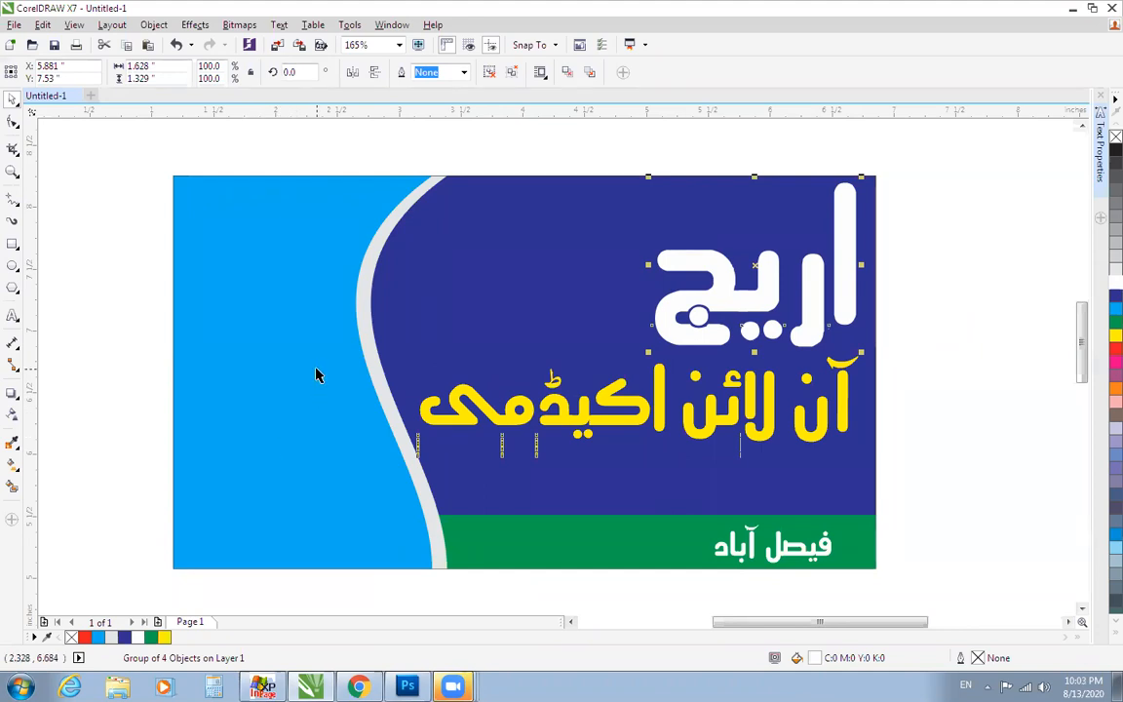
pyautogui.moveTo(453, 685)
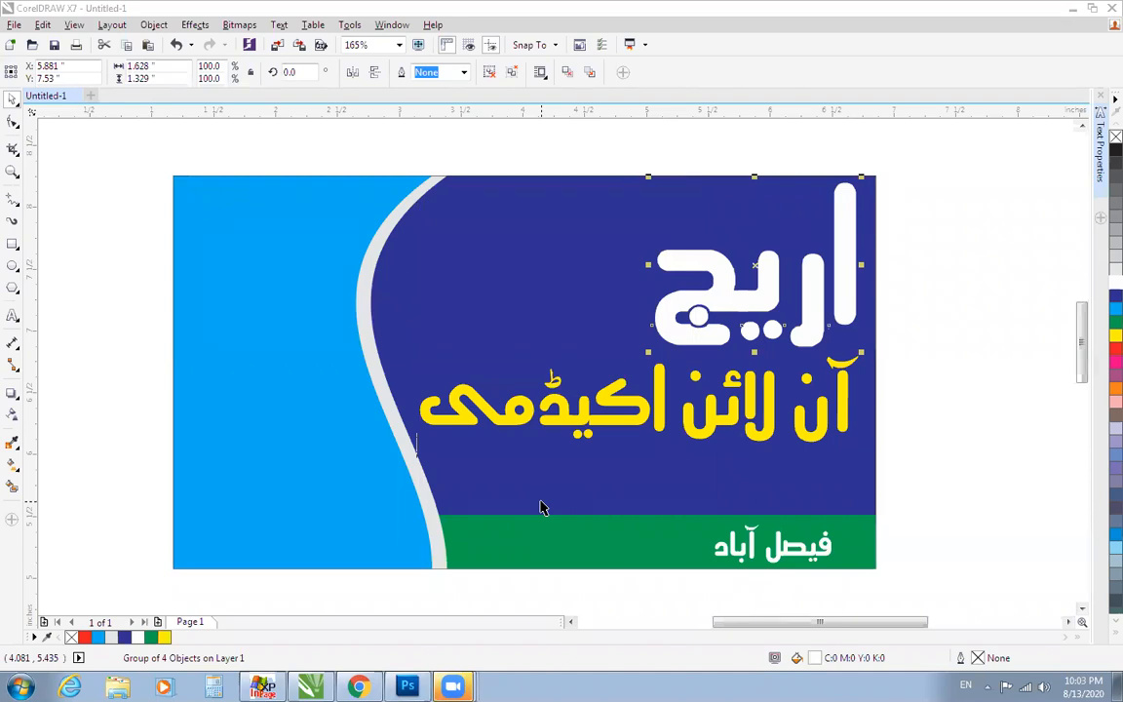
pyautogui.moveTo(359, 686)
pyautogui.click(283, 337)
pyautogui.click(455, 74)
pyautogui.click(496, 131)
pyautogui.click(322, 202)
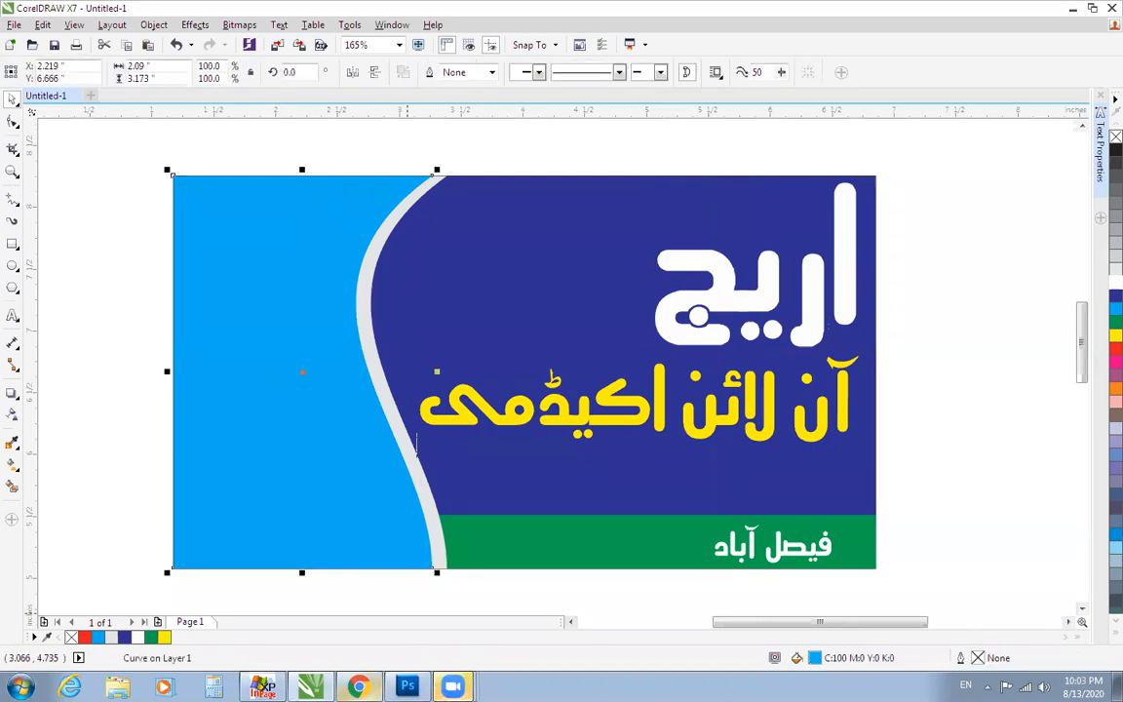
# Step: Switch to Chrome and search Google Images for "online Academy" in a new tab
pyautogui.click(359, 688)
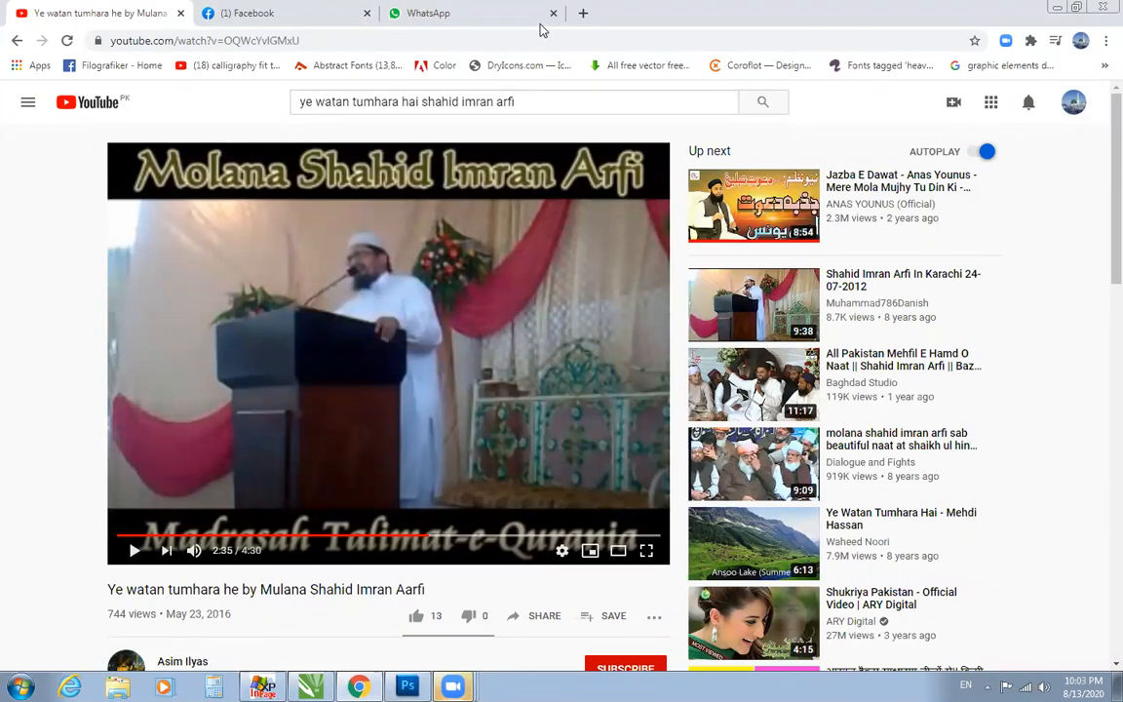
pyautogui.click(583, 13)
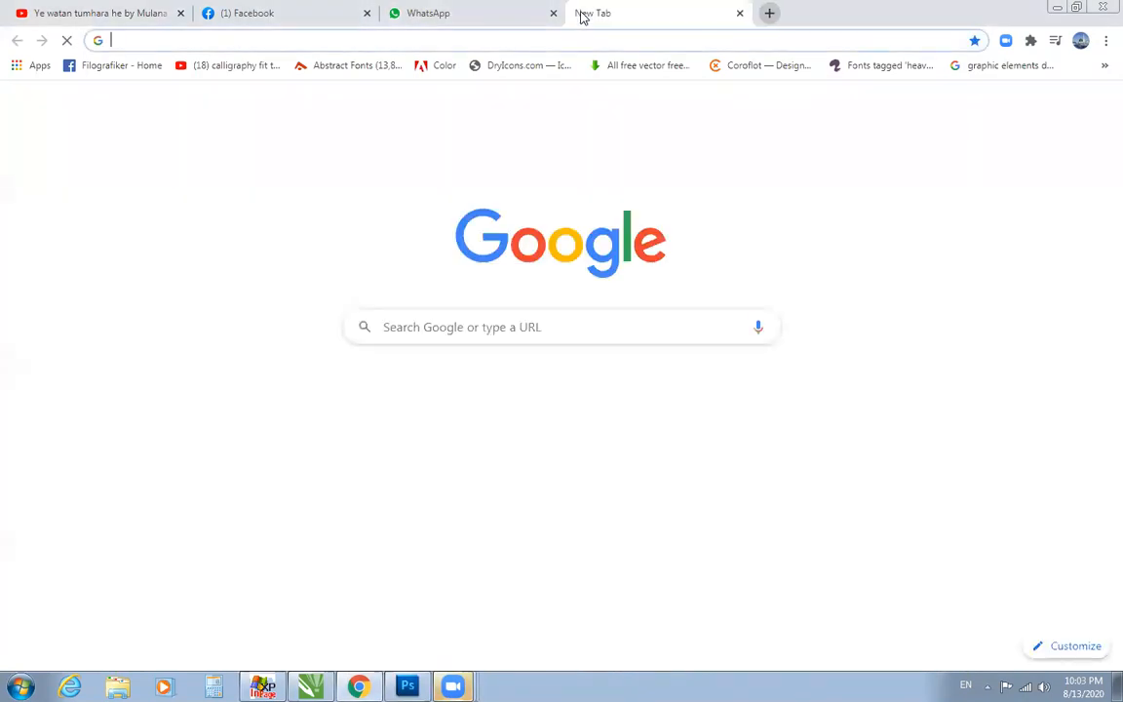
pyautogui.click(571, 426)
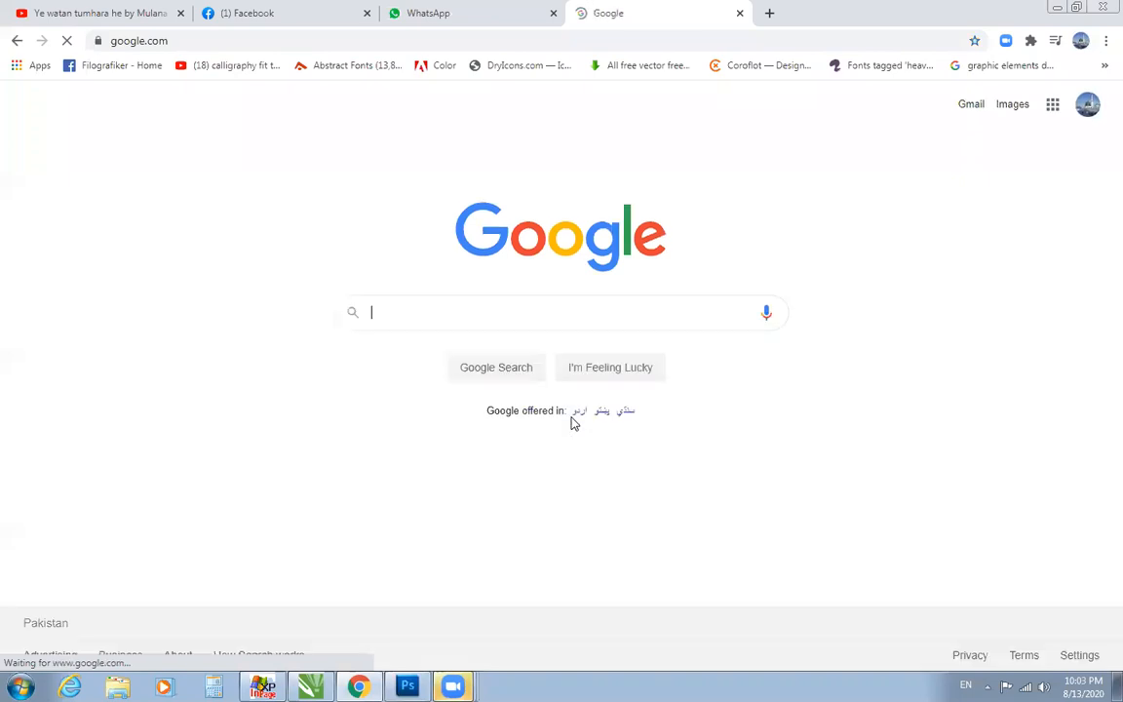
pyautogui.click(454, 316)
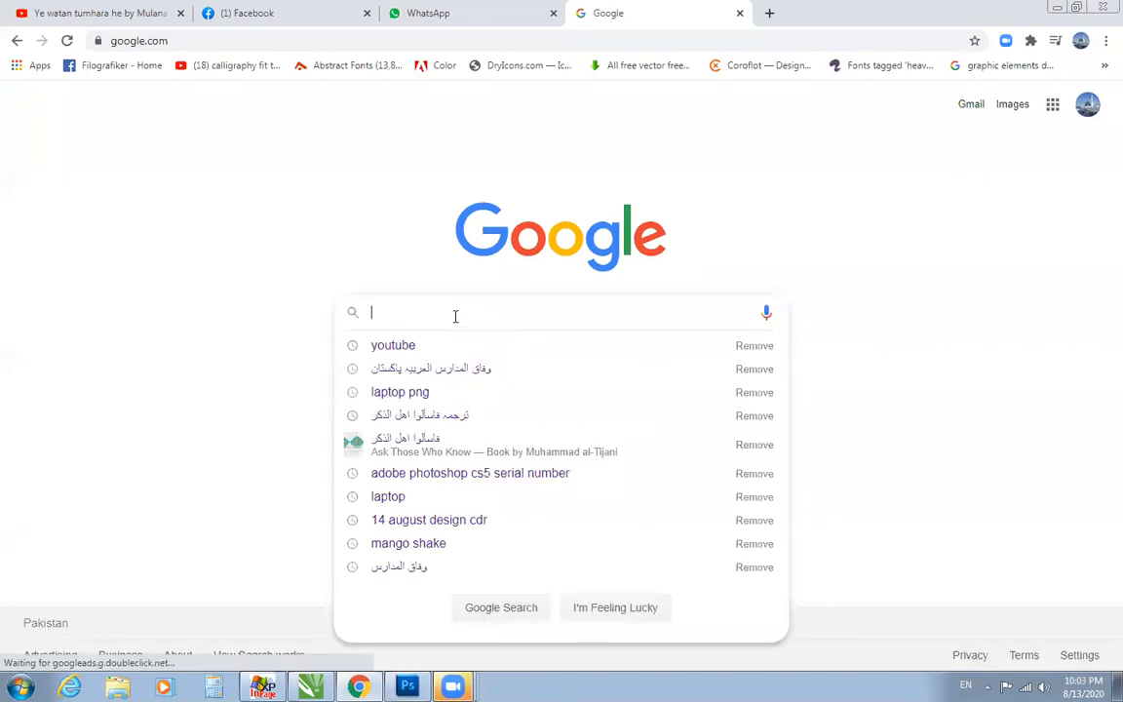
pyautogui.write('On')
pyautogui.press('Down')
pyautogui.write('Academy')
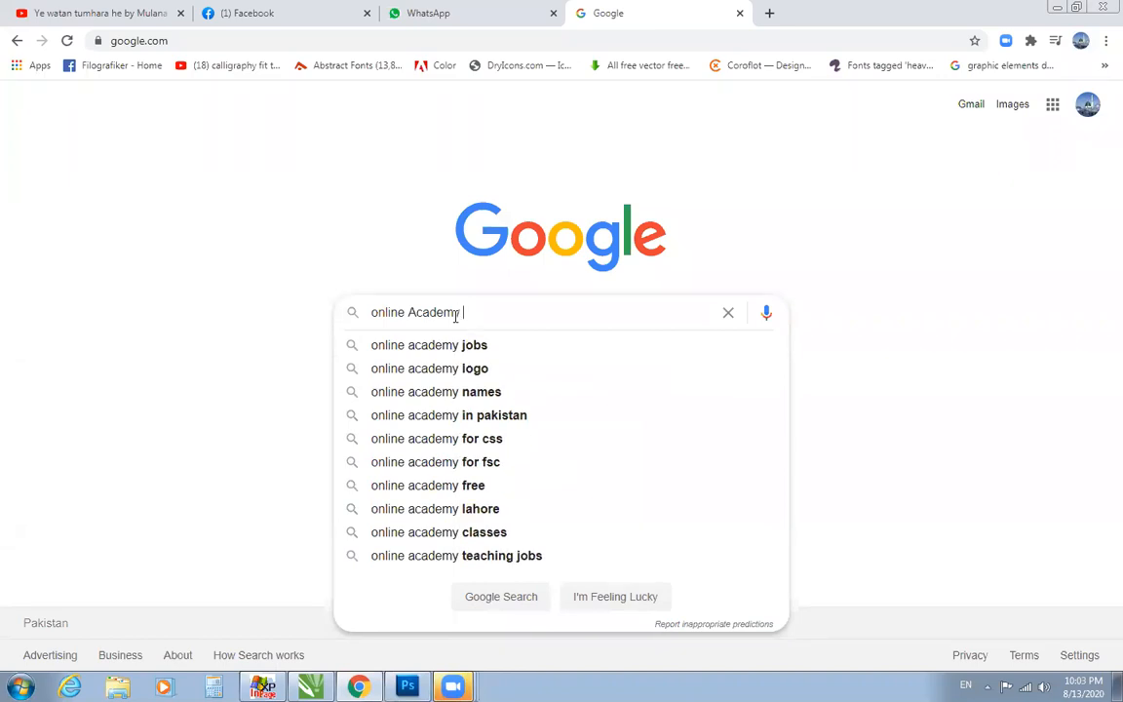
pyautogui.press('Return')
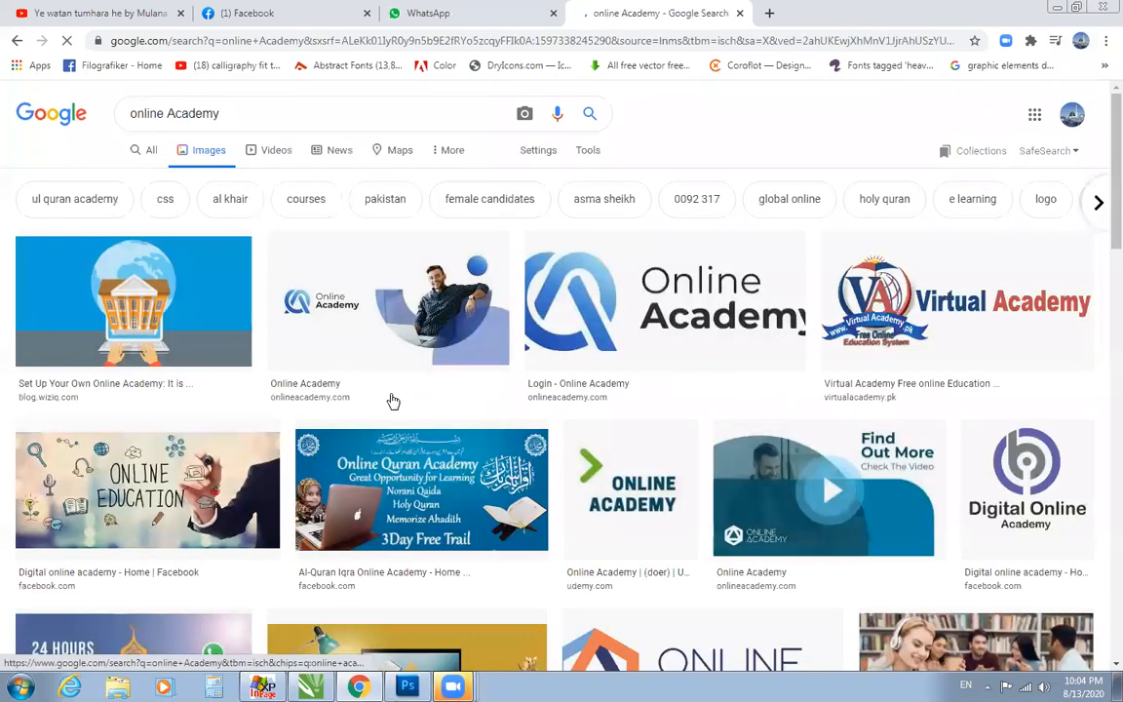
# Step: Browse the image results and open the photo of people with laptops around an office table
pyautogui.scroll(-3, 647, 421)
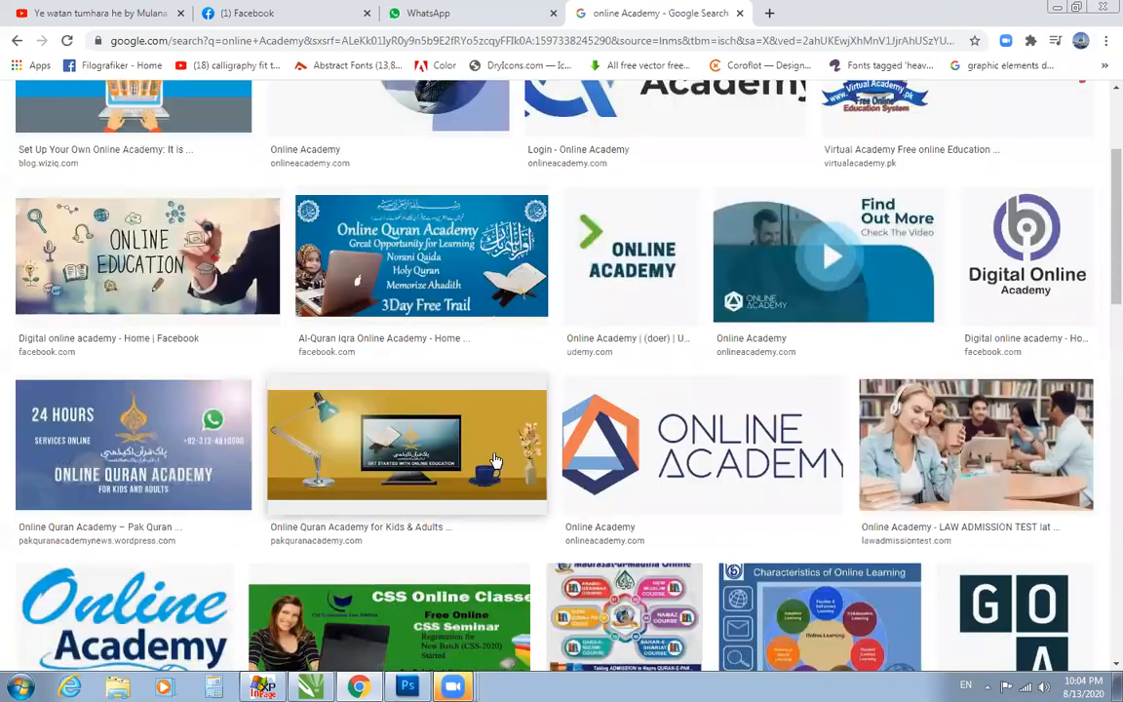
pyautogui.scroll(-2, 574, 403)
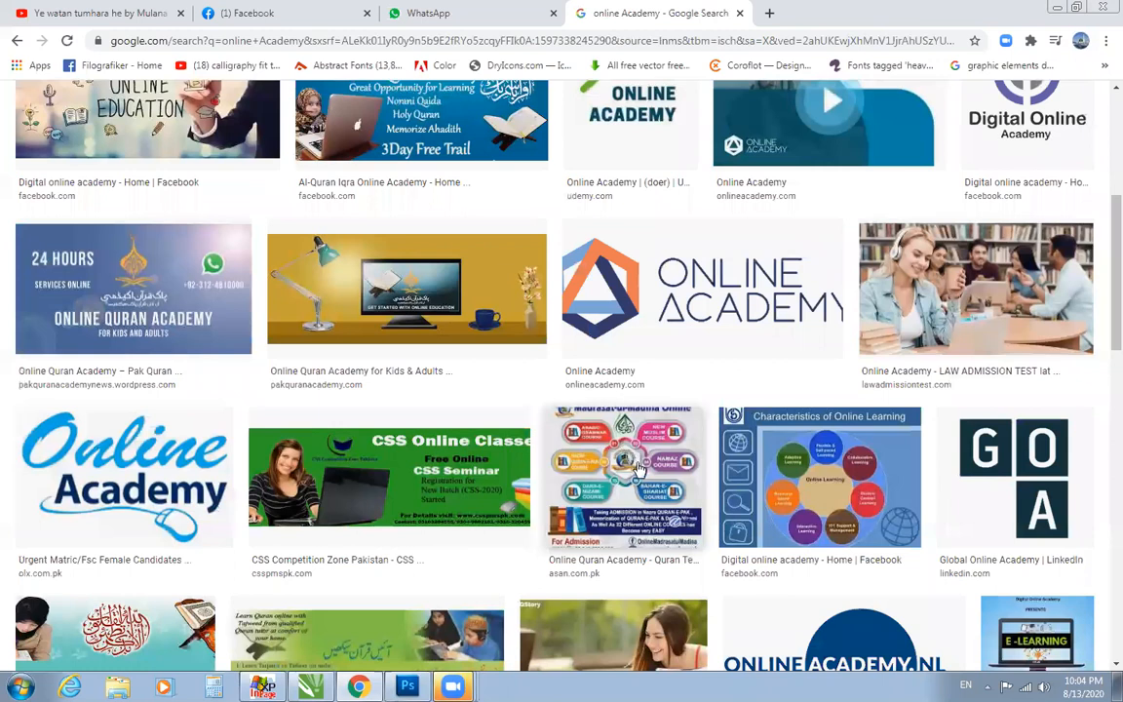
pyautogui.scroll(-2, 574, 479)
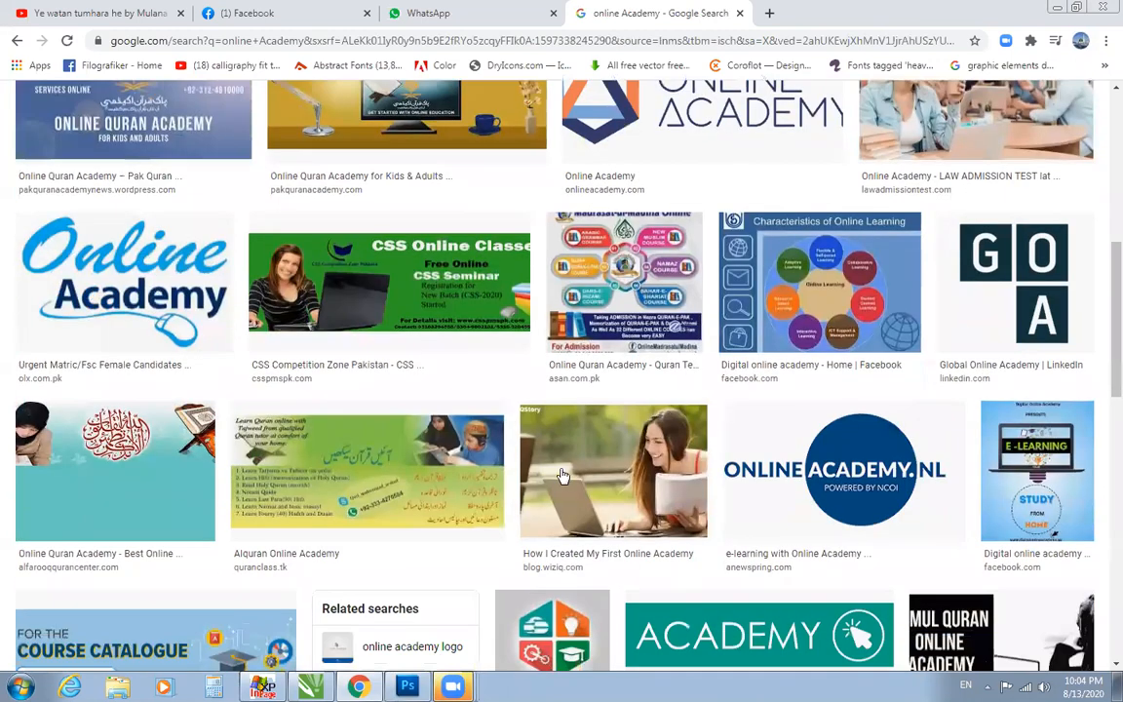
pyautogui.scroll(-6, 573, 480)
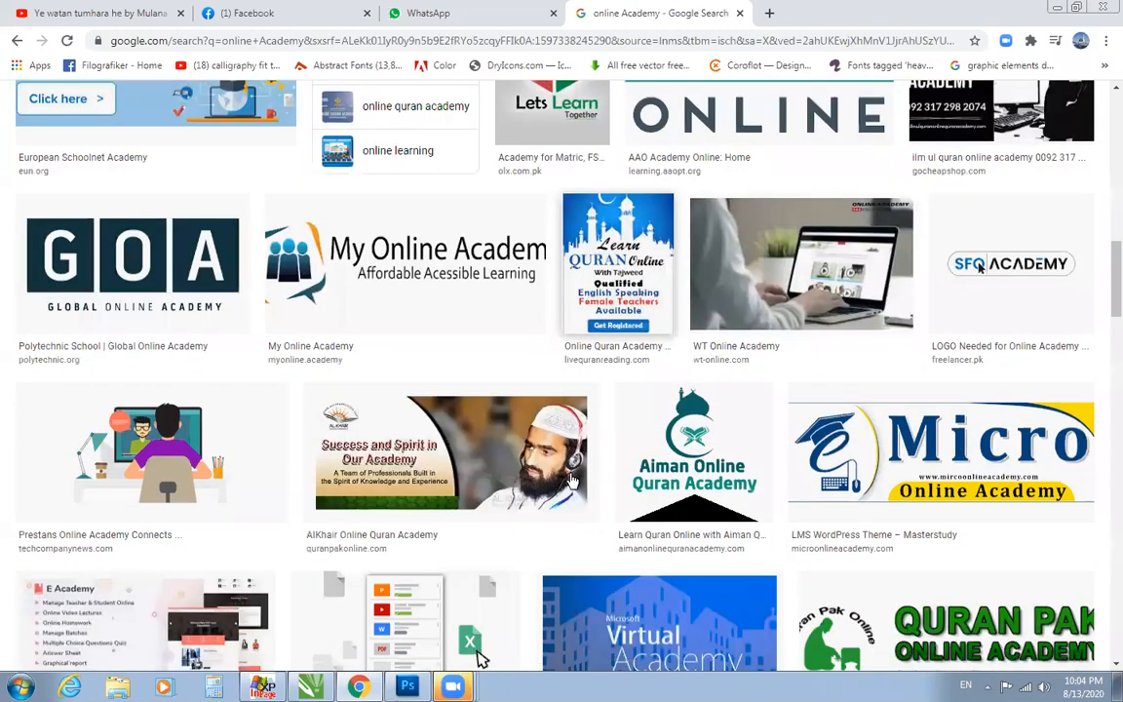
pyautogui.scroll(-5, 575, 475)
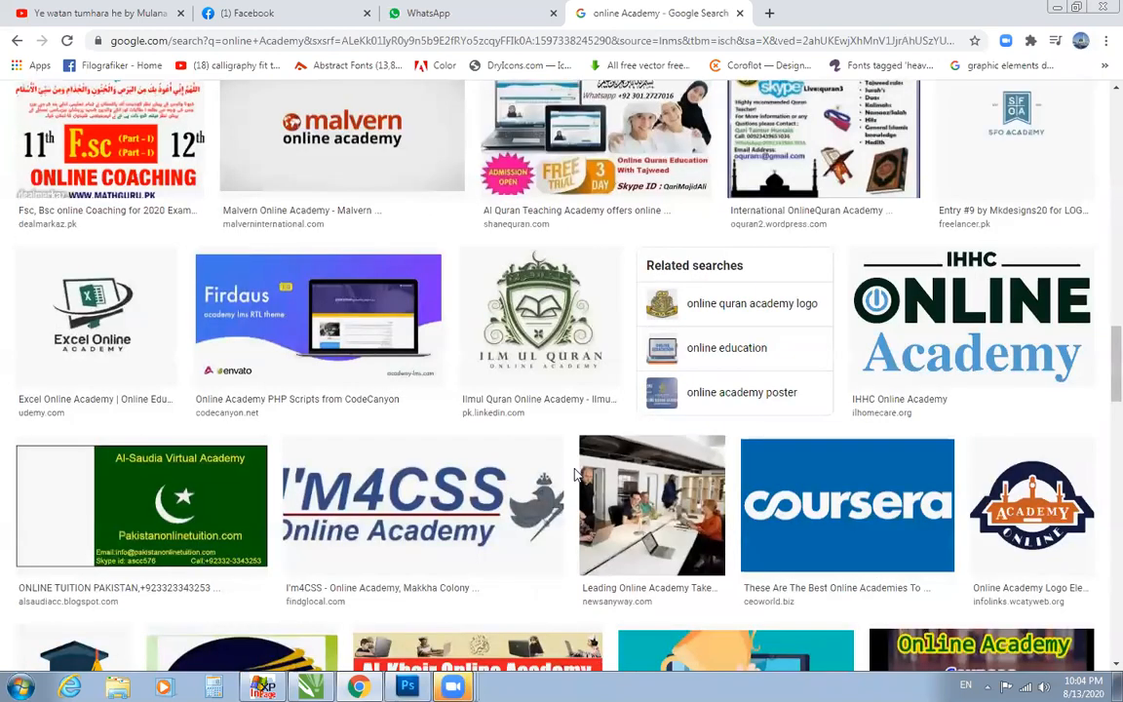
pyautogui.click(583, 476)
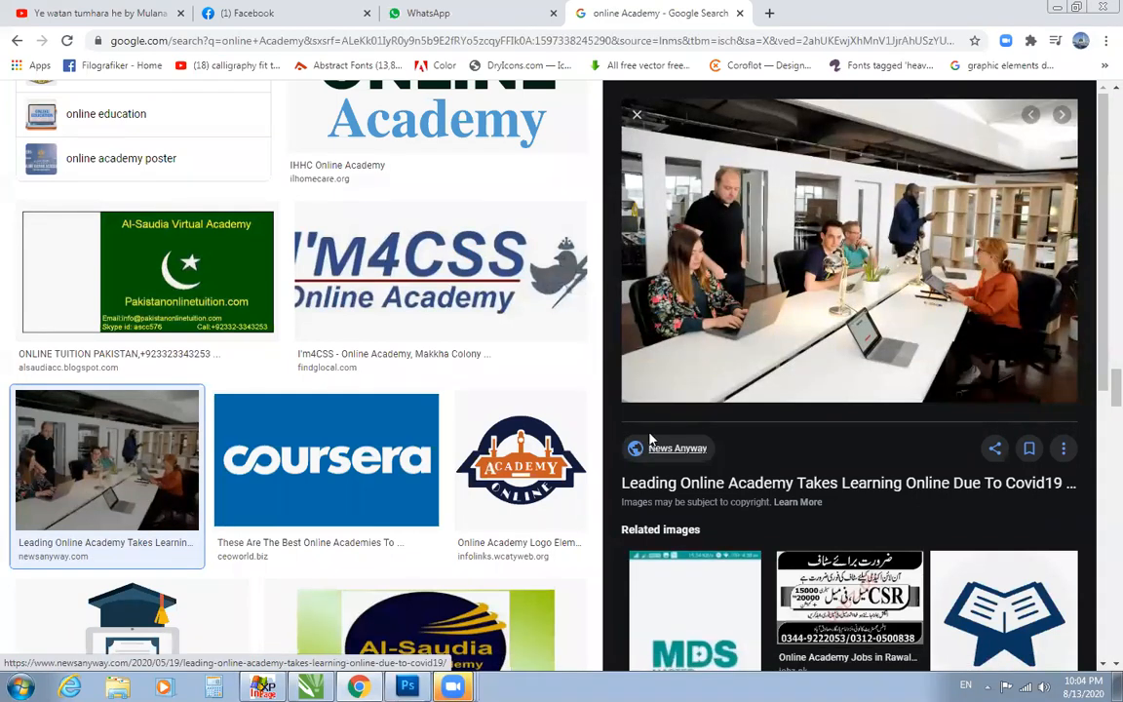
# Step: Save the office photo to the Desktop as a JPEG image and show the downloaded file in its folder
pyautogui.rightClick(722, 228)
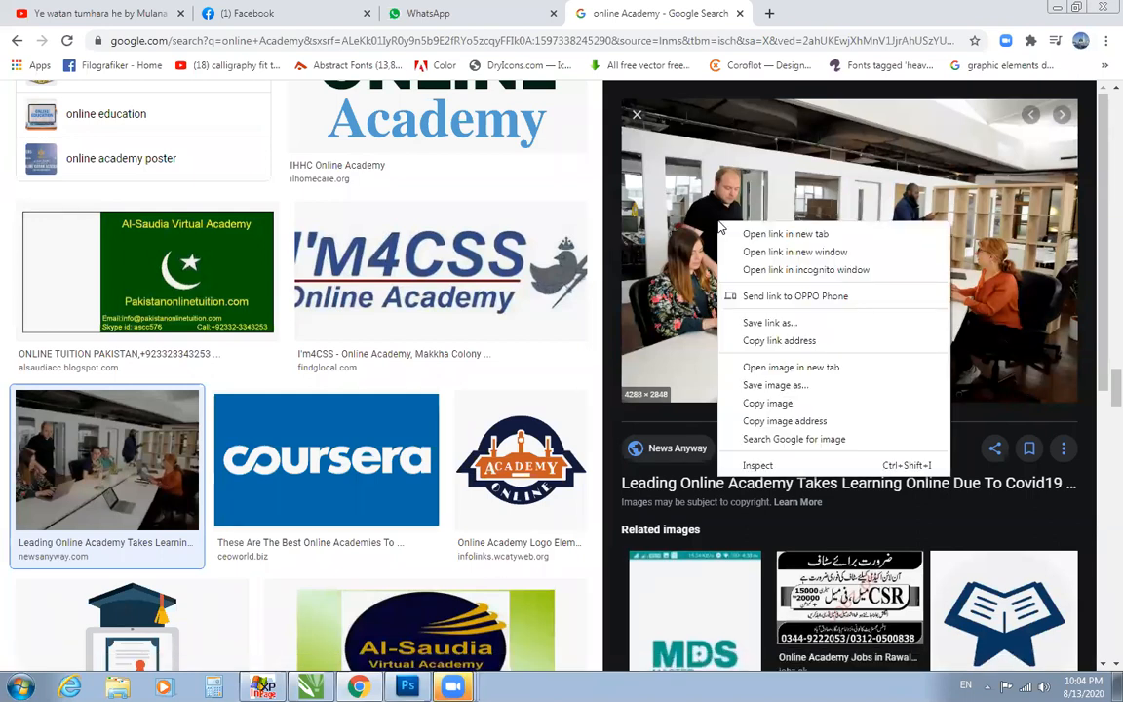
pyautogui.click(748, 390)
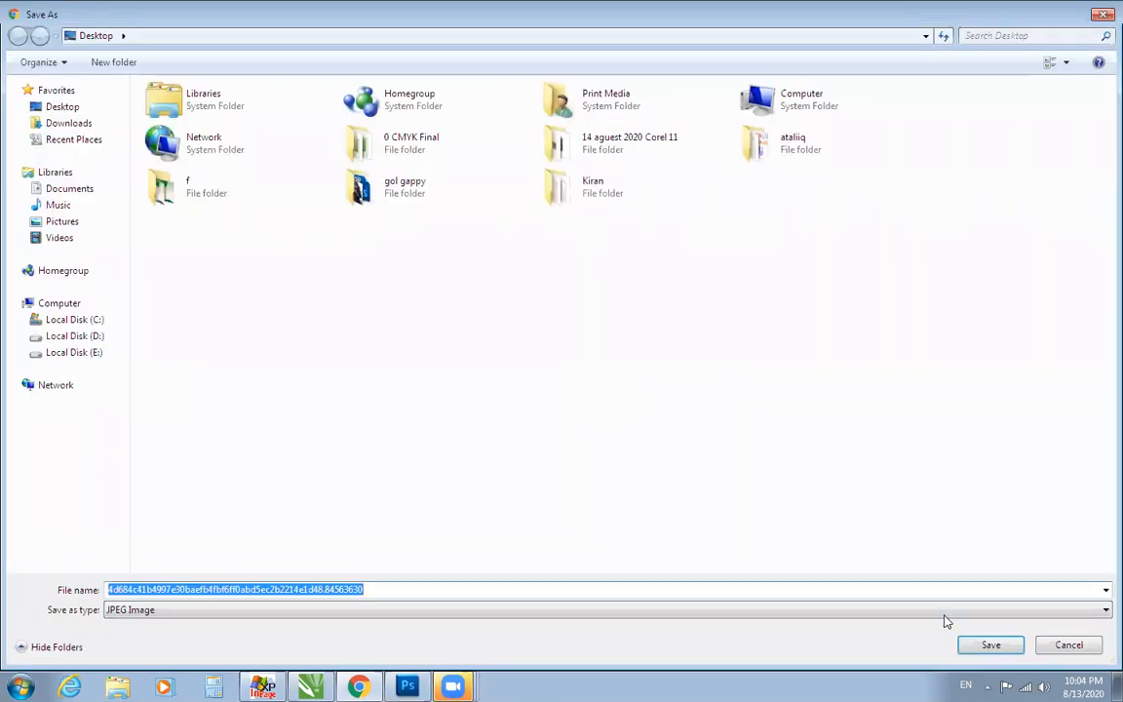
pyautogui.click(988, 647)
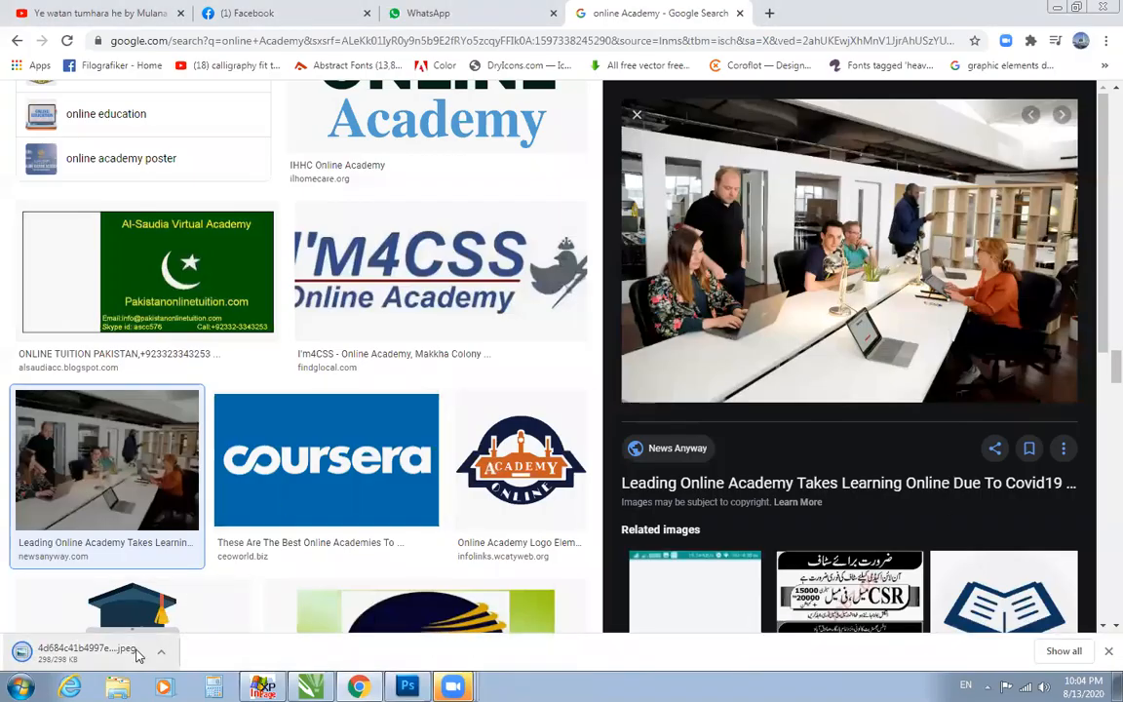
pyautogui.click(161, 658)
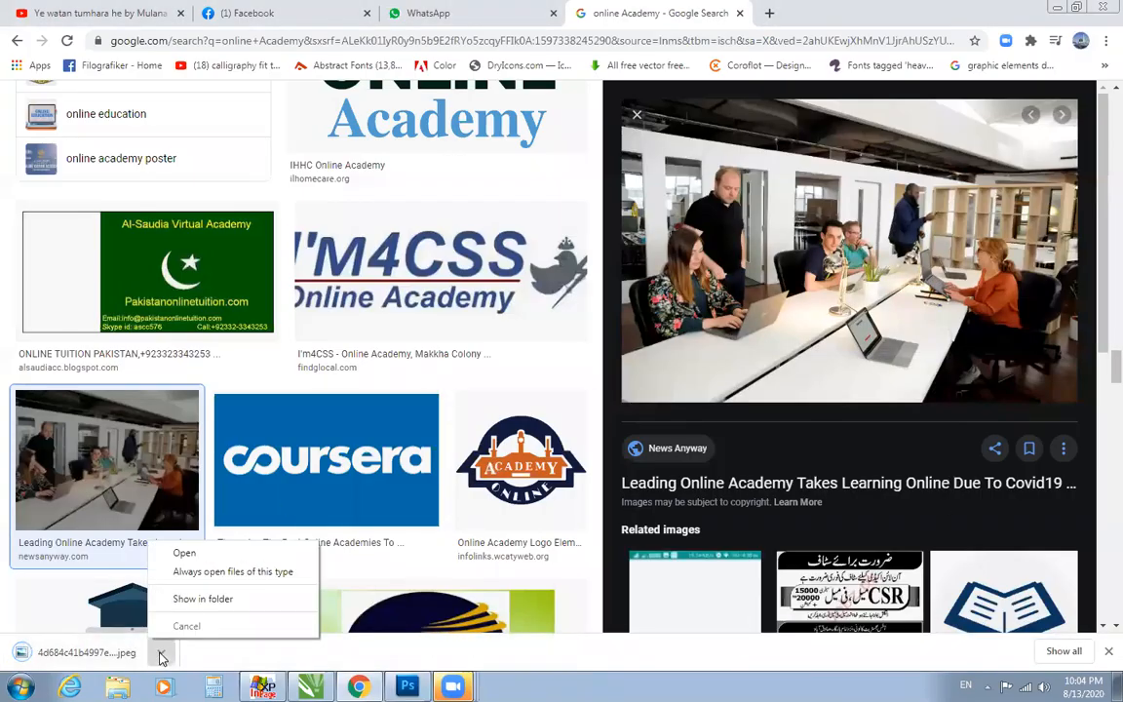
pyautogui.click(191, 599)
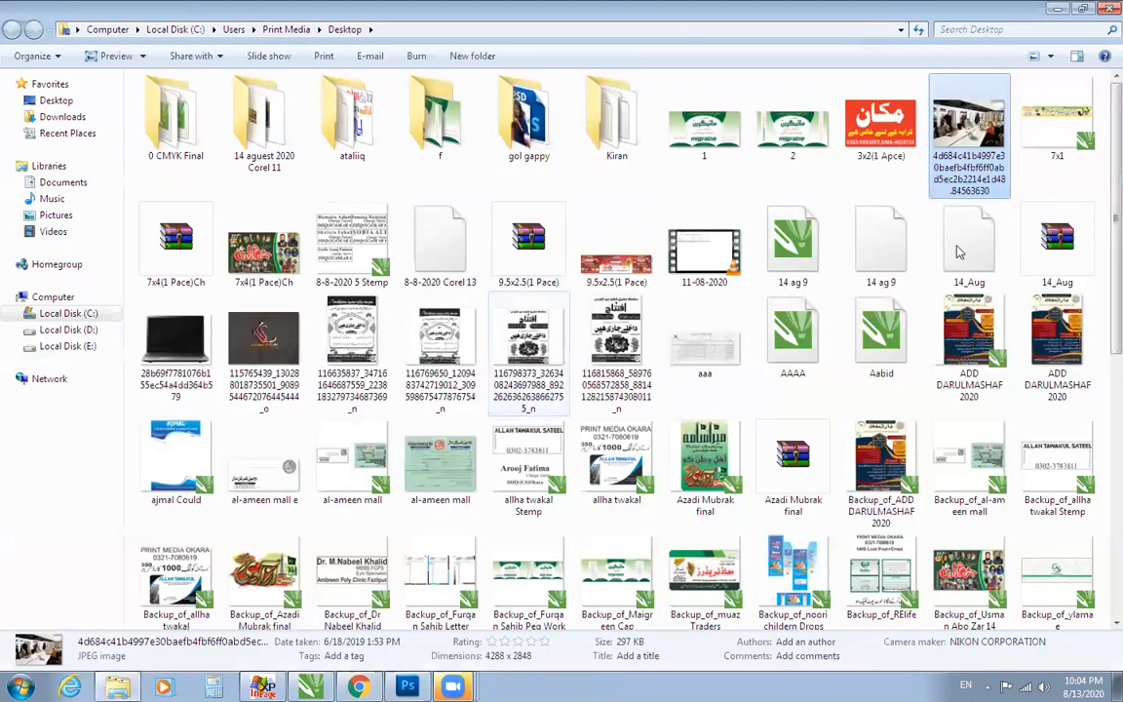
# Step: Try to drop the saved office photo from the Desktop folder onto the card's cyan area, and undo the resulting fill
pyautogui.moveTo(967, 135); pyautogui.dragTo(246, 319)
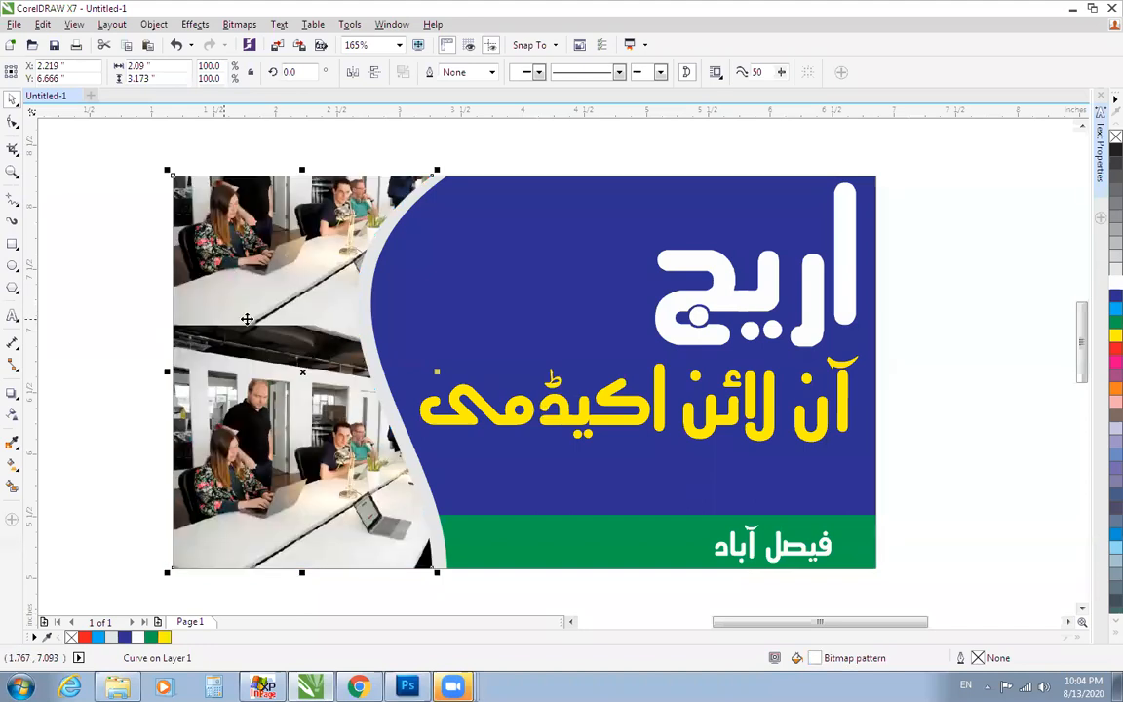
pyautogui.hotkey('ctrl', 'z')
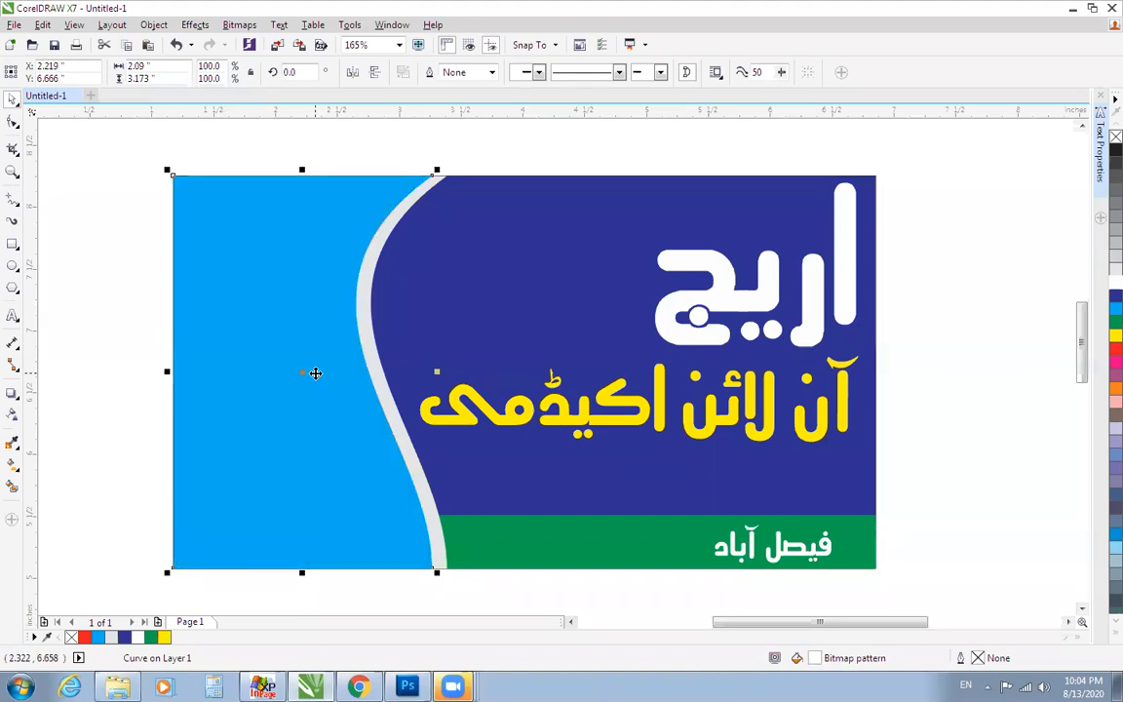
pyautogui.scroll(-2, 313, 371)
pyautogui.click(196, 253)
# Step: Copy the office photo from the image results in Chrome and paste it into the CorelDRAW drawing
pyautogui.click(359, 688)
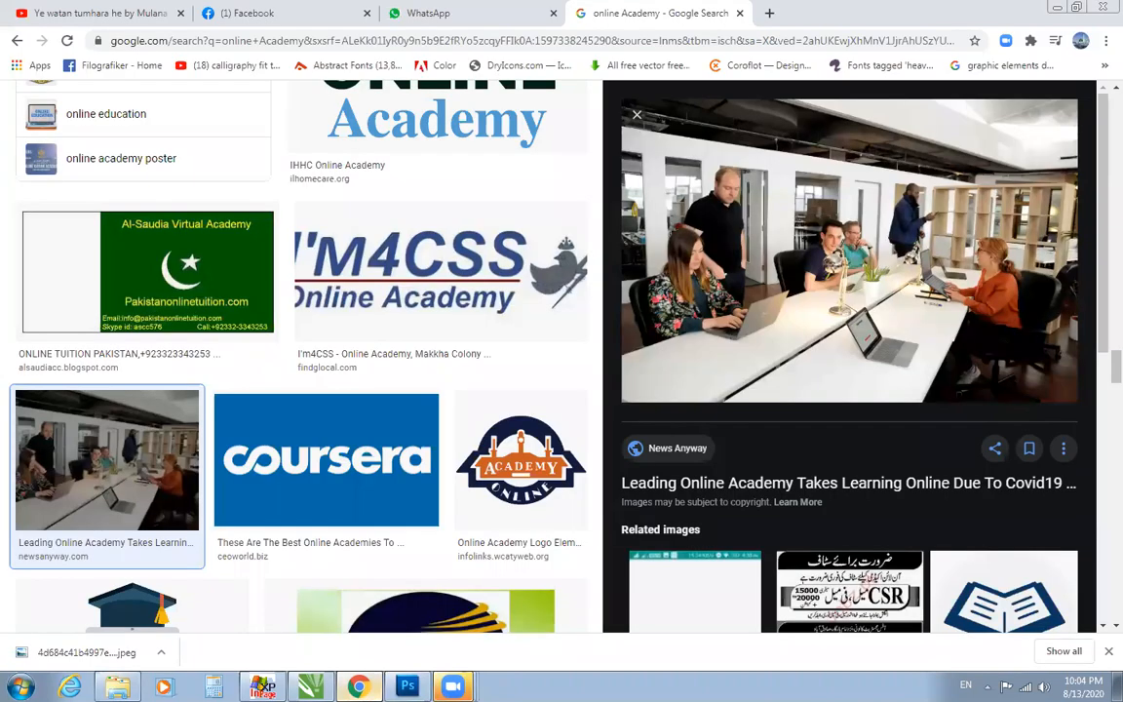
pyautogui.rightClick(758, 256)
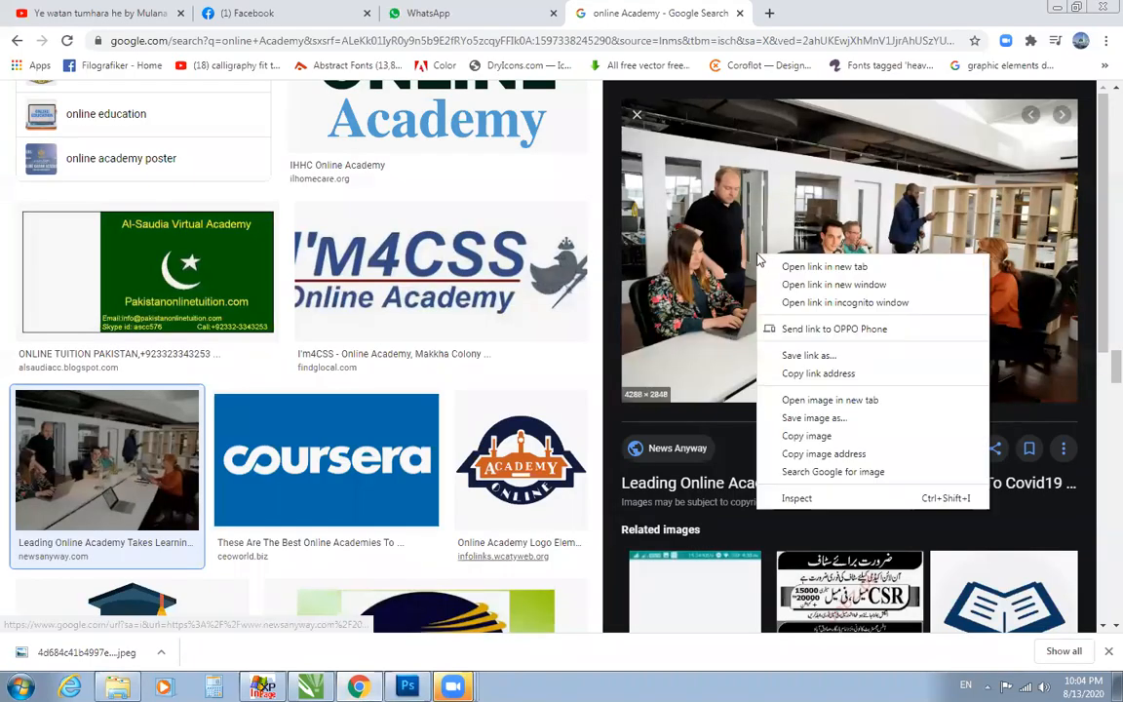
pyautogui.click(807, 436)
pyautogui.hotkey('alt', 'Tab')
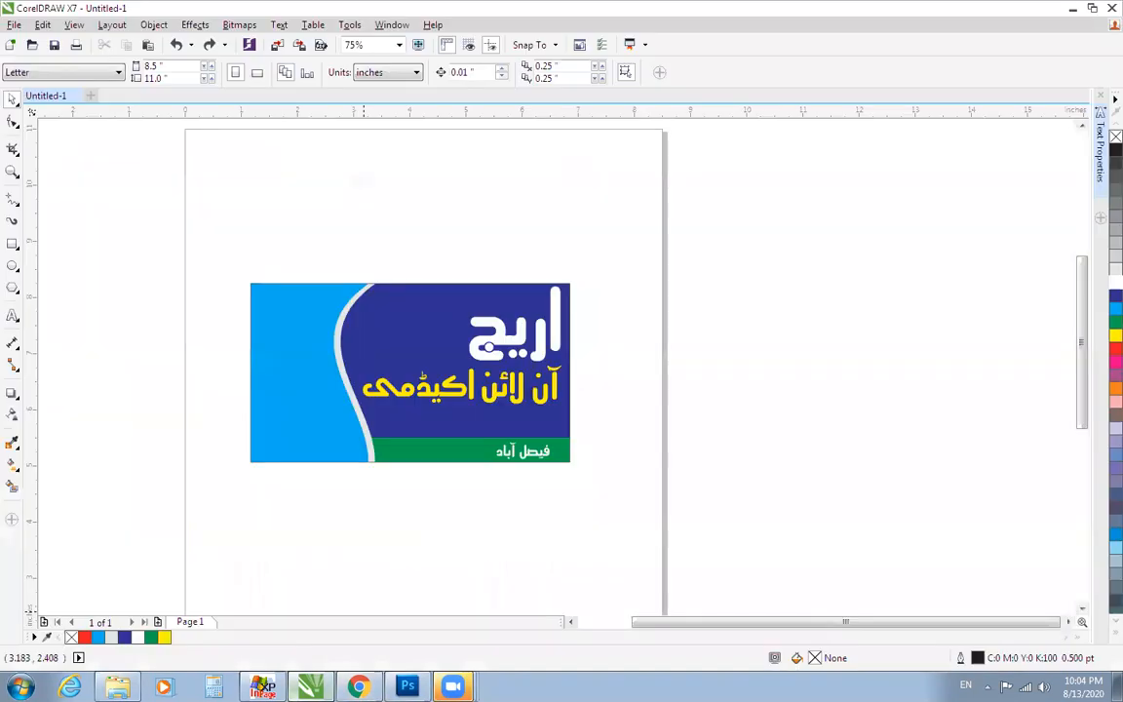
pyautogui.rightClick(167, 350)
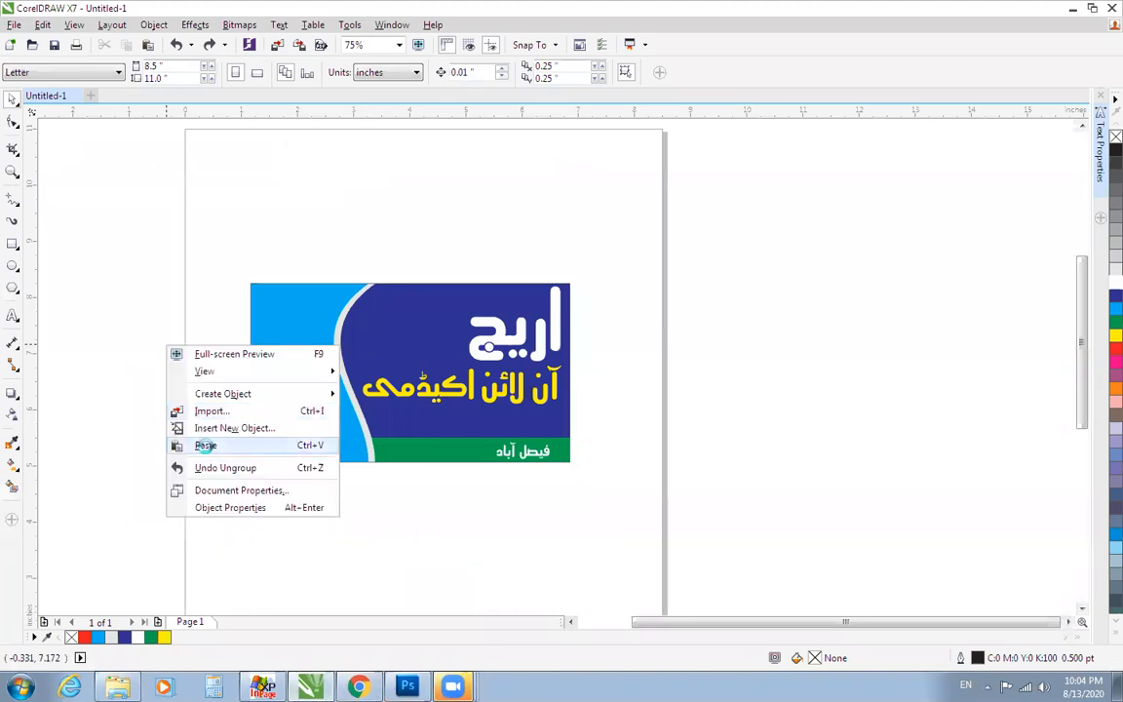
pyautogui.click(202, 443)
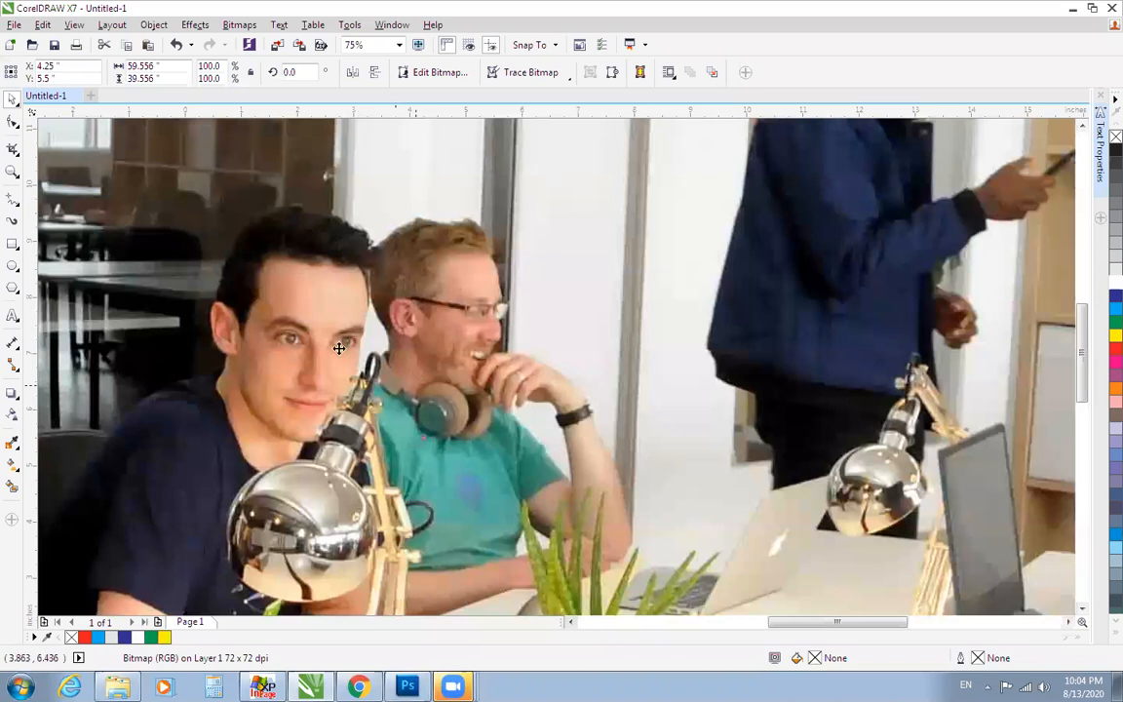
# Step: Scale the pasted office photo down proportionally to about 6.6 inches wide
pyautogui.click(208, 66)
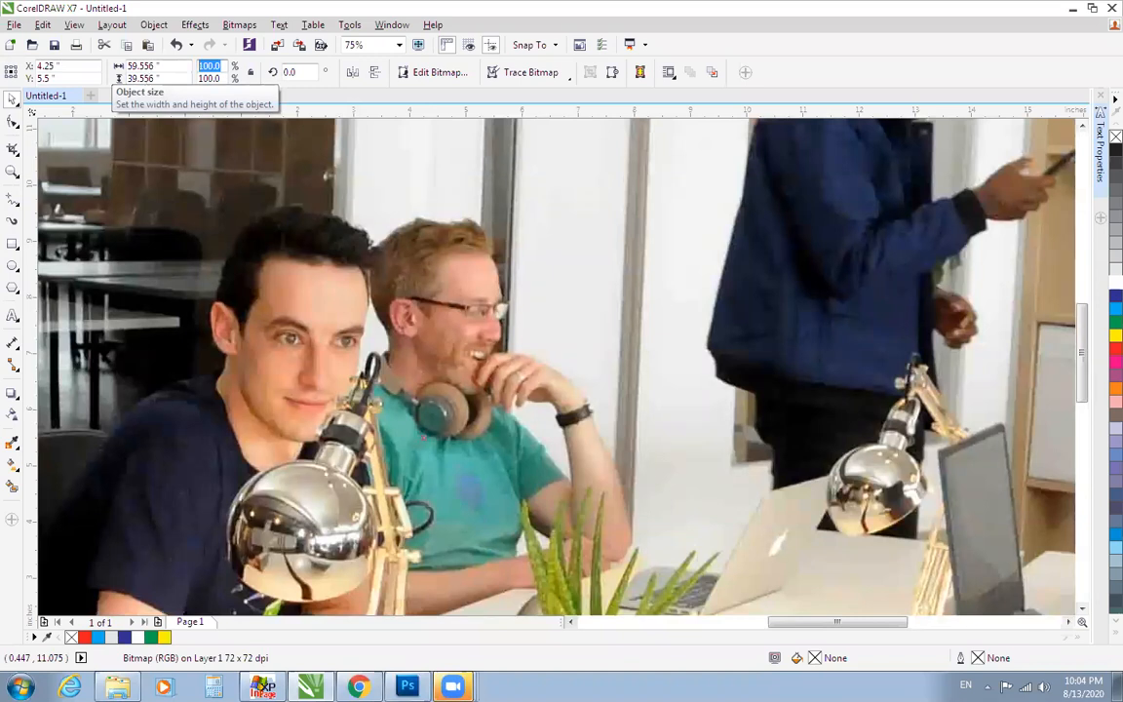
pyautogui.write('5')
pyautogui.press('Return')
pyautogui.press('F3')
pyautogui.press('F4')
pyautogui.scroll(-2, 540, 487)
pyautogui.moveTo(558, 487); pyautogui.dragTo(343, 289)
pyautogui.scroll(2, 320, 362)
pyautogui.moveTo(426, 299); pyautogui.dragTo(574, 429)
pyautogui.scroll(-2, 574, 429)
pyautogui.moveTo(378, 291); pyautogui.dragTo(806, 575)
pyautogui.moveTo(594, 407); pyautogui.dragTo(750, 517)
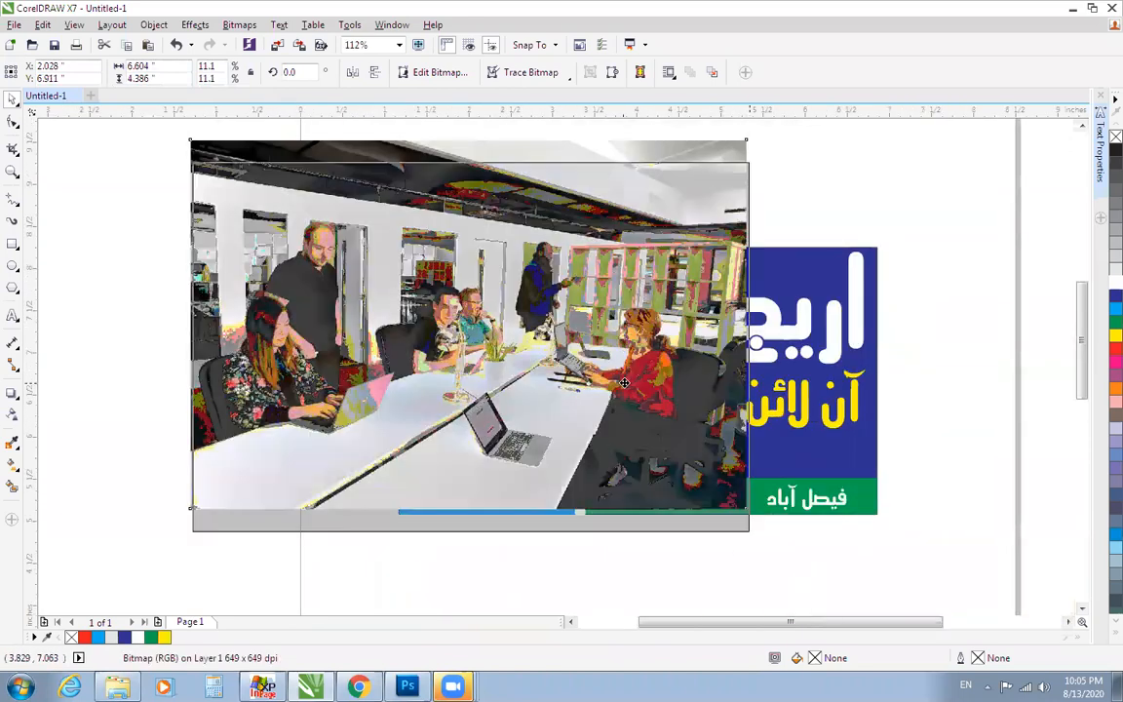
# Step: Move the office photo off the page beside the card and place a copy of the cyan curved shape next to it
pyautogui.scroll(-3, 624, 383)
pyautogui.moveTo(624, 382); pyautogui.dragTo(316, 366)
pyautogui.click(558, 380)
pyautogui.moveTo(559, 380); pyautogui.dragTo(456, 298)
pyautogui.moveTo(92, 227); pyautogui.dragTo(721, 469)
pyautogui.moveTo(632, 301); pyautogui.dragTo(582, 393)
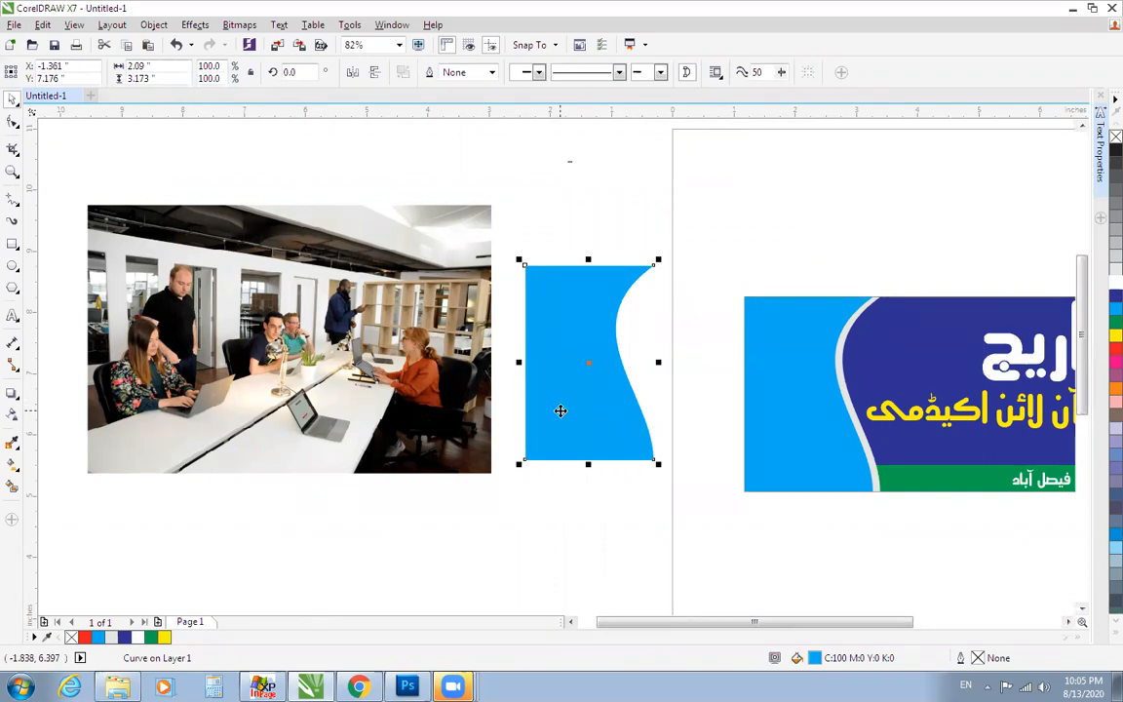
# Step: Shrink the office photo to about 4.88 by 3.24 inches and position it behind the copied cyan curved shape
pyautogui.moveTo(486, 393); pyautogui.dragTo(731, 417)
pyautogui.moveTo(738, 229); pyautogui.dragTo(729, 263)
pyautogui.moveTo(325, 239); pyautogui.dragTo(803, 537)
pyautogui.moveTo(369, 309); pyautogui.dragTo(399, 312)
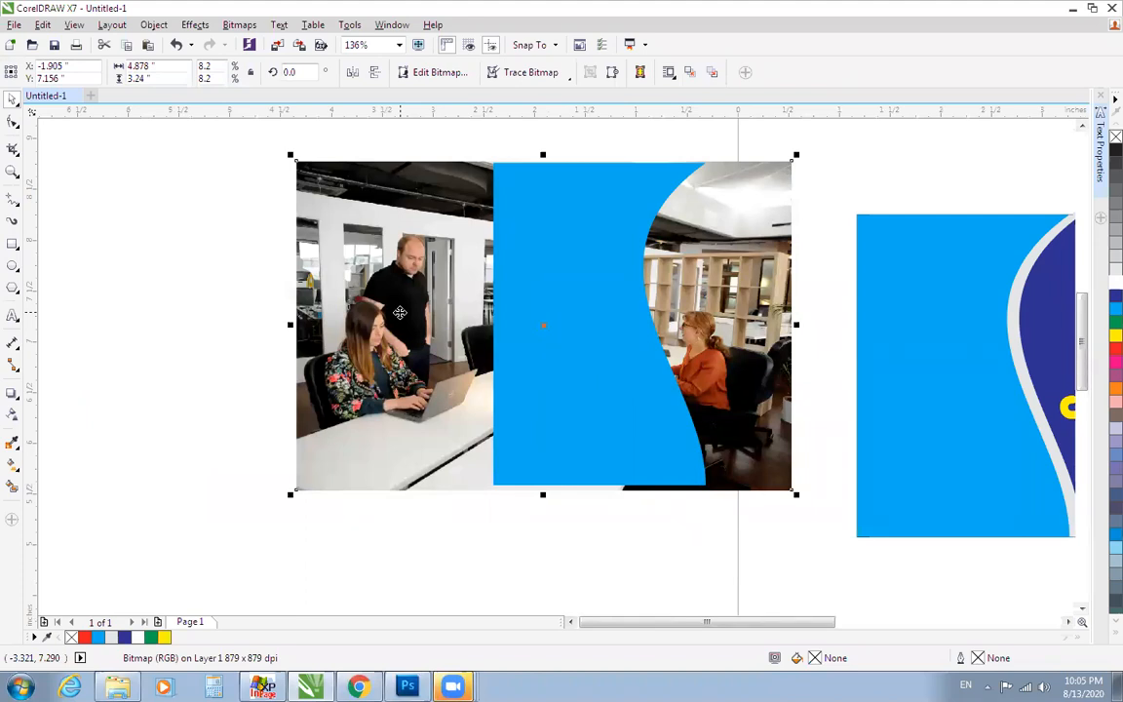
# Step: PowerClip the office photo inside the copied cyan curved shape
pyautogui.click(226, 279)
pyautogui.click(366, 282)
pyautogui.rightClick(368, 283)
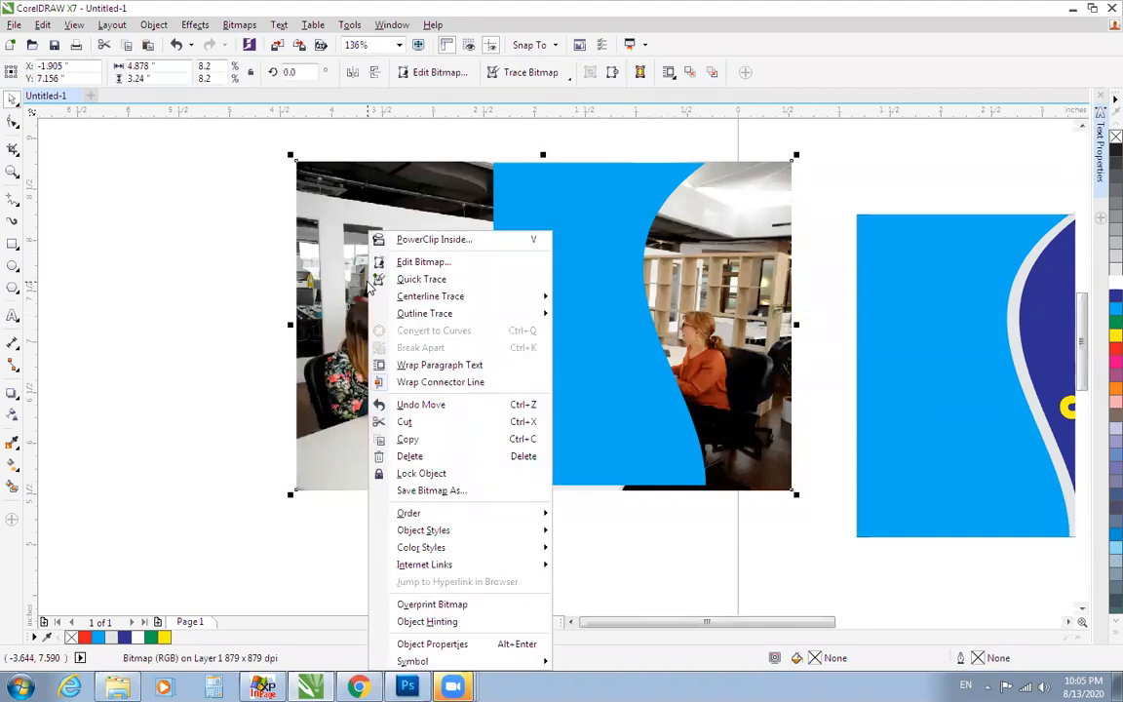
pyautogui.click(224, 278)
pyautogui.click(368, 300)
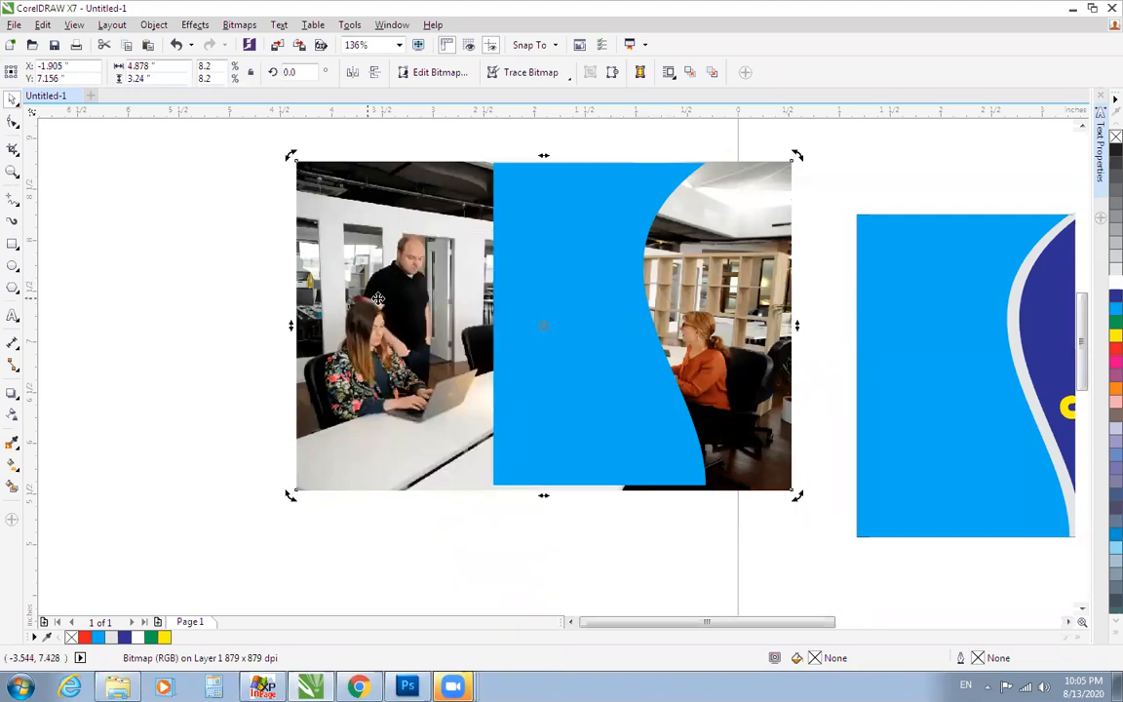
pyautogui.rightClick(376, 293)
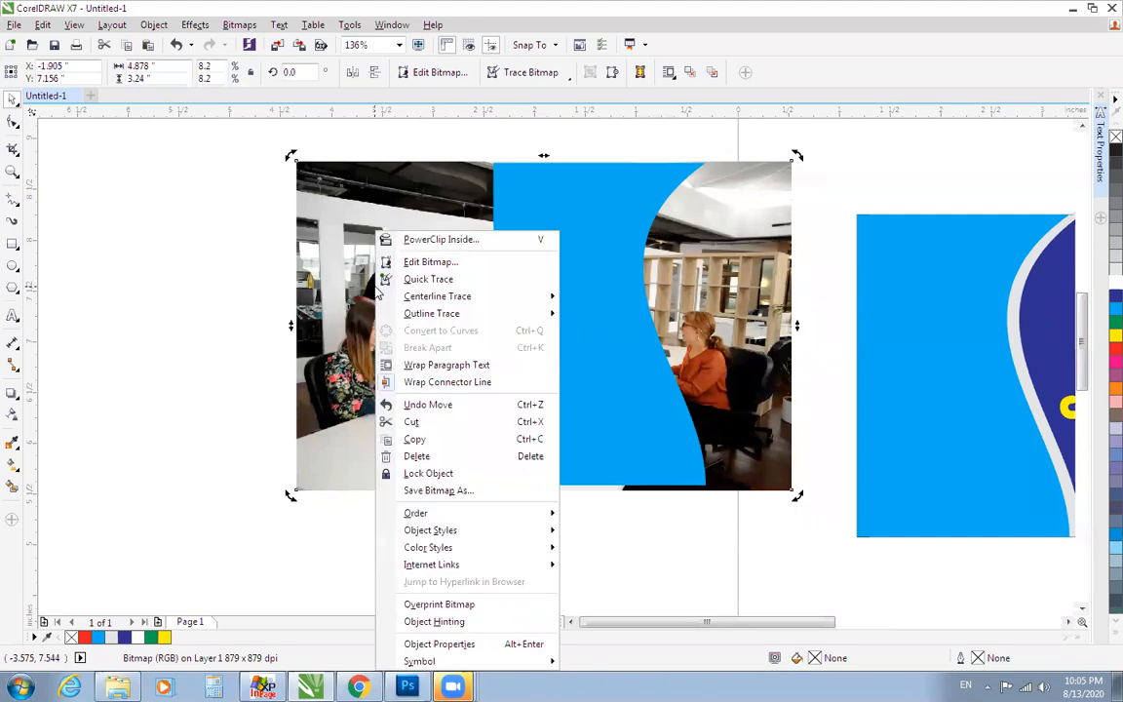
pyautogui.click(410, 242)
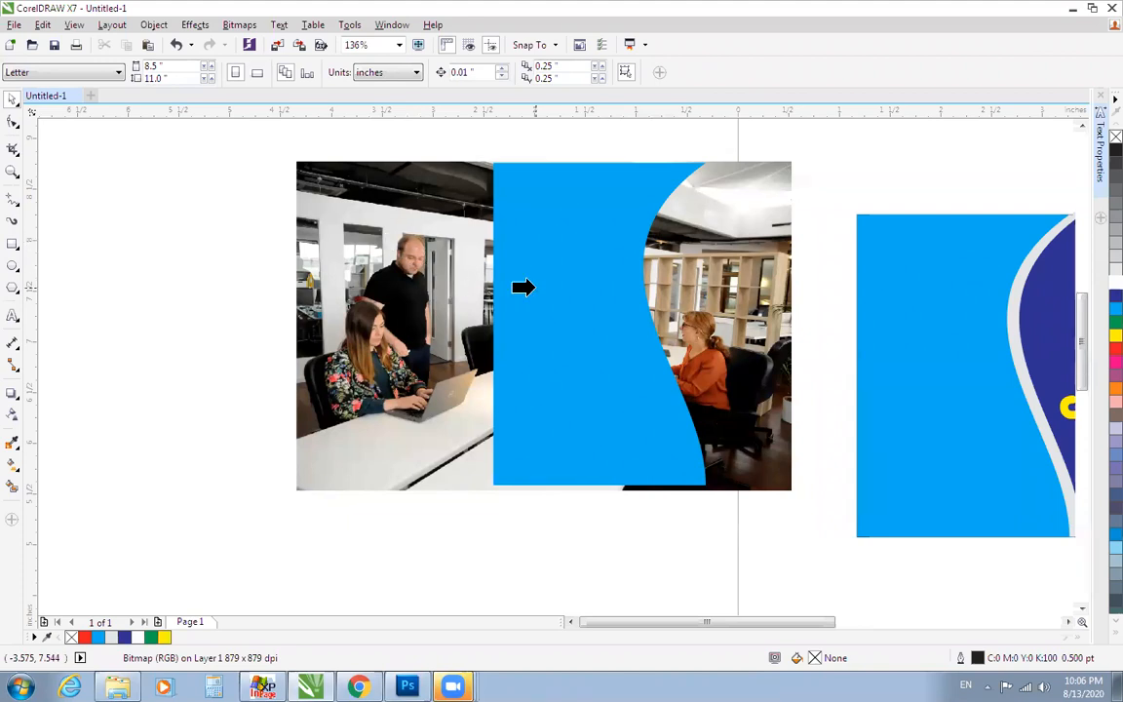
pyautogui.click(523, 286)
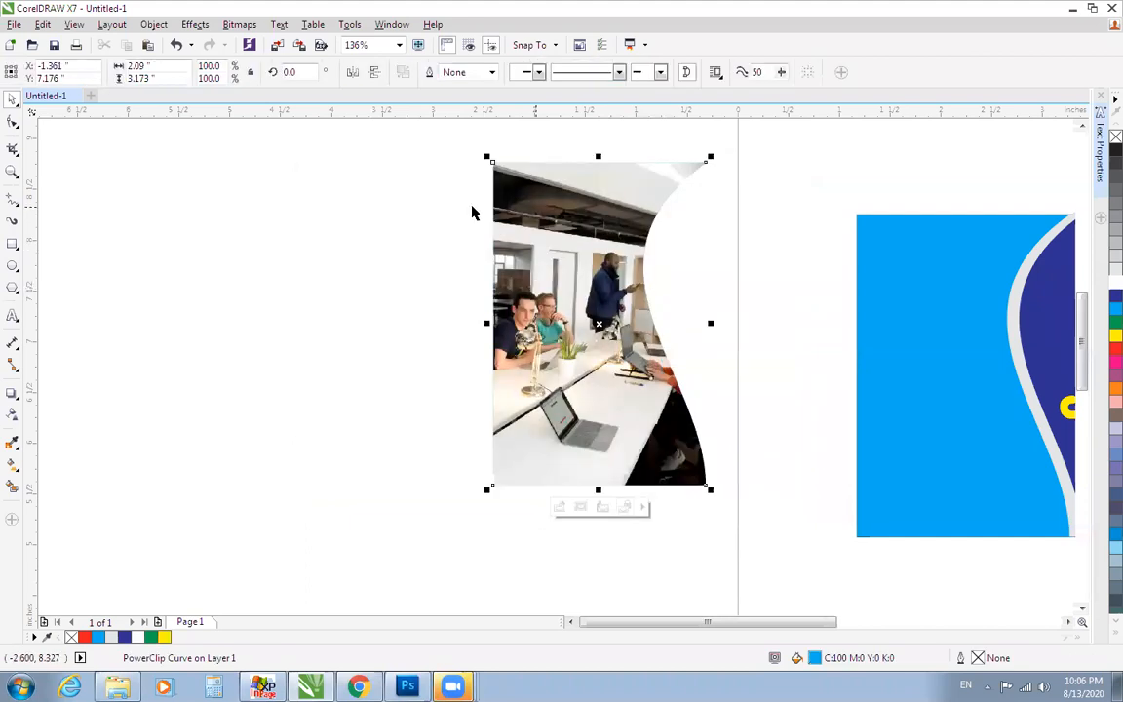
# Step: Move the clipped photo to about X -1.717 and Y 6.714 inches, still off the page beside the card
pyautogui.moveTo(598, 324); pyautogui.dragTo(562, 370)
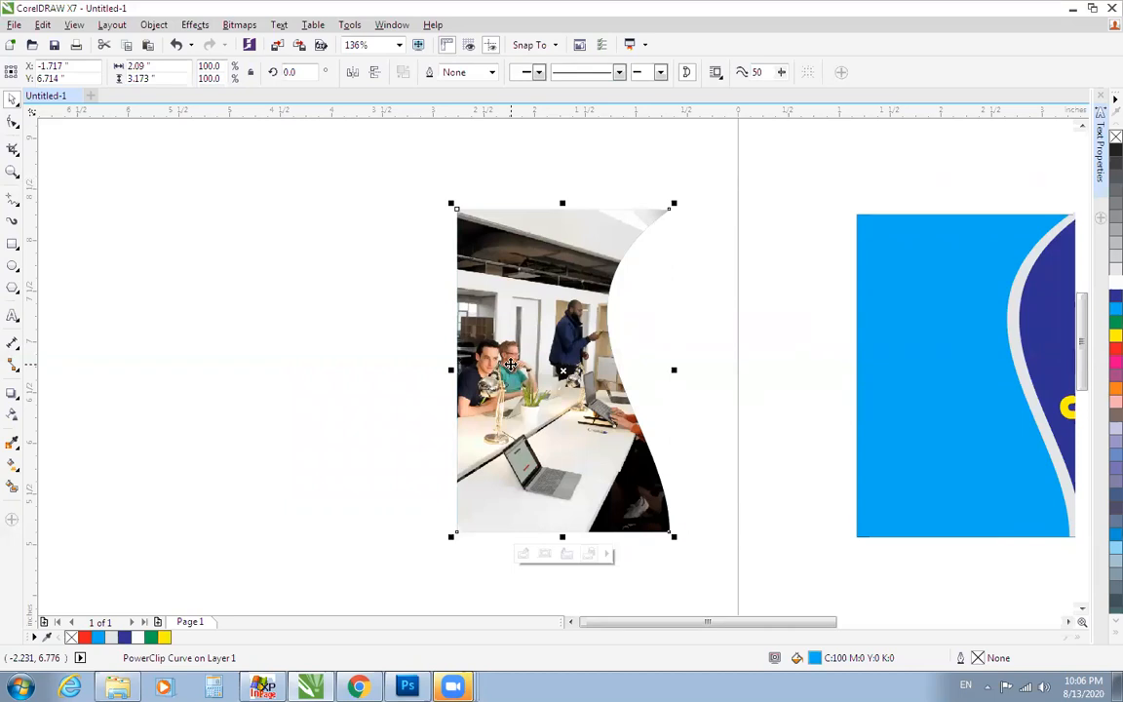
pyautogui.scroll(-2, 426, 239)
pyautogui.moveTo(388, 180); pyautogui.dragTo(960, 518)
pyautogui.click(430, 261)
pyautogui.click(299, 308)
pyautogui.click(449, 242)
pyautogui.click(341, 309)
pyautogui.scroll(1, 450, 313)
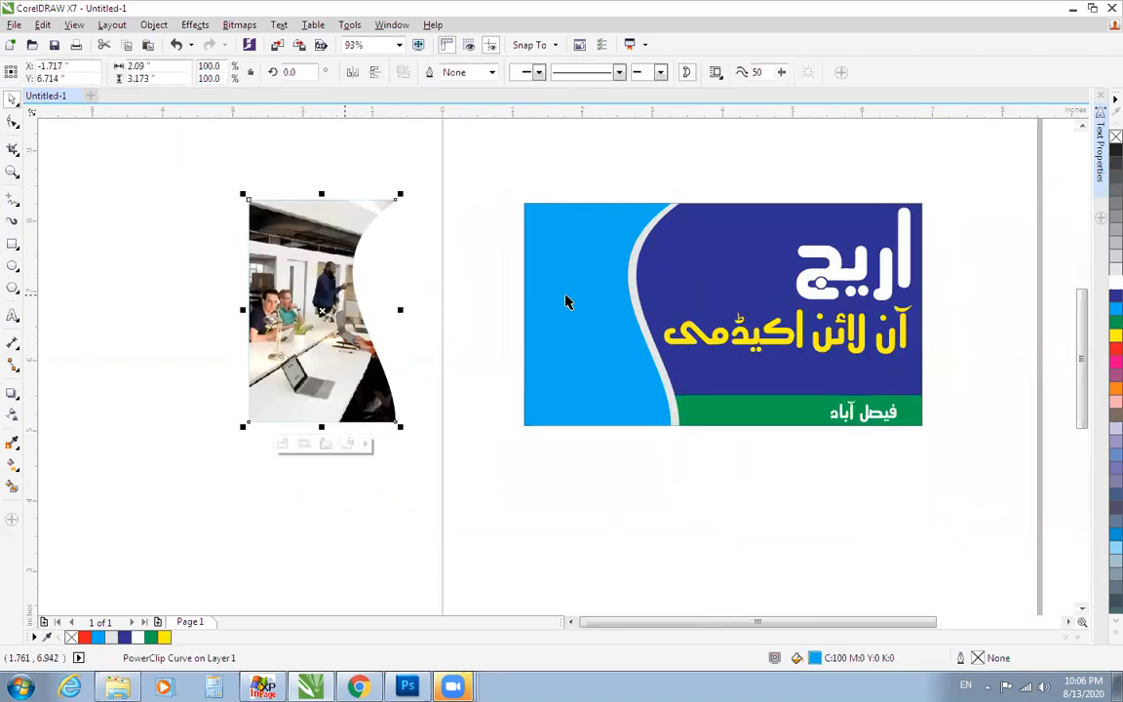
pyautogui.click(524, 313)
pyautogui.click(577, 184)
pyautogui.moveTo(587, 253); pyautogui.dragTo(541, 241)
pyautogui.hotkey('ctrl', 'z')
pyautogui.click(570, 148)
# Step: Place the clipped photo over the card's cyan area
pyautogui.moveTo(332, 312); pyautogui.dragTo(605, 315)
pyautogui.press('F2')
pyautogui.moveTo(480, 170); pyautogui.dragTo(812, 461)
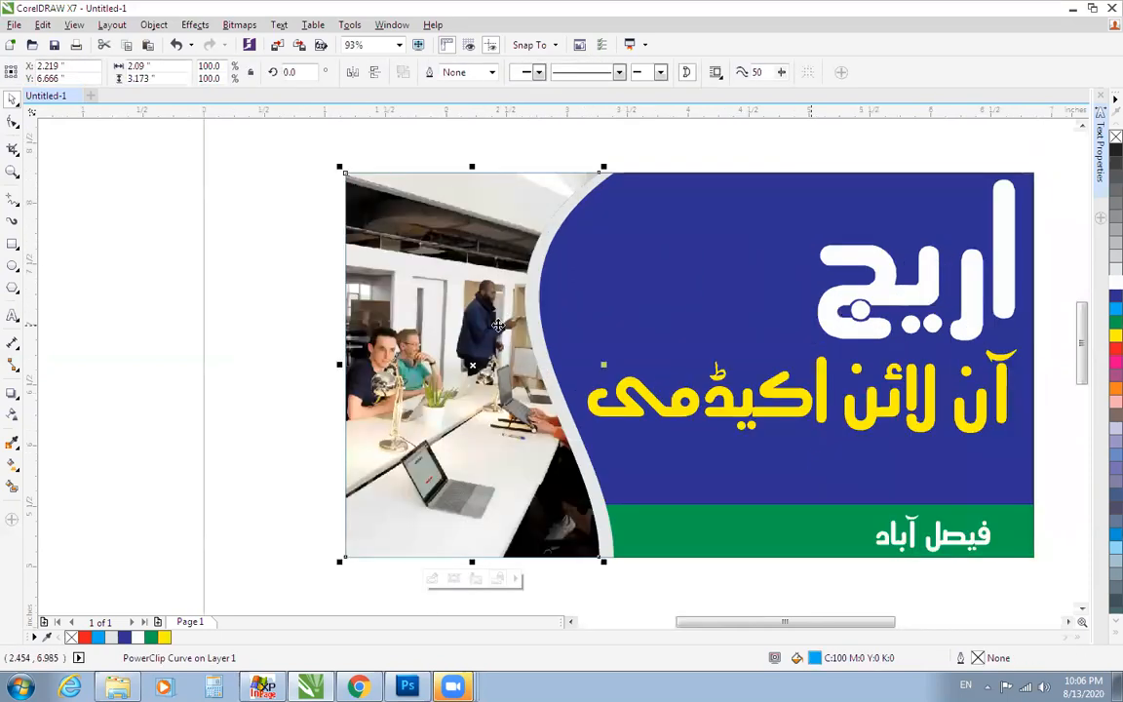
# Step: Shift the clipped photo out of alignment with the card, and move it back off the page beside the card
pyautogui.moveTo(498, 322); pyautogui.dragTo(492, 339)
pyautogui.press('F2')
pyautogui.moveTo(320, 151); pyautogui.dragTo(751, 413)
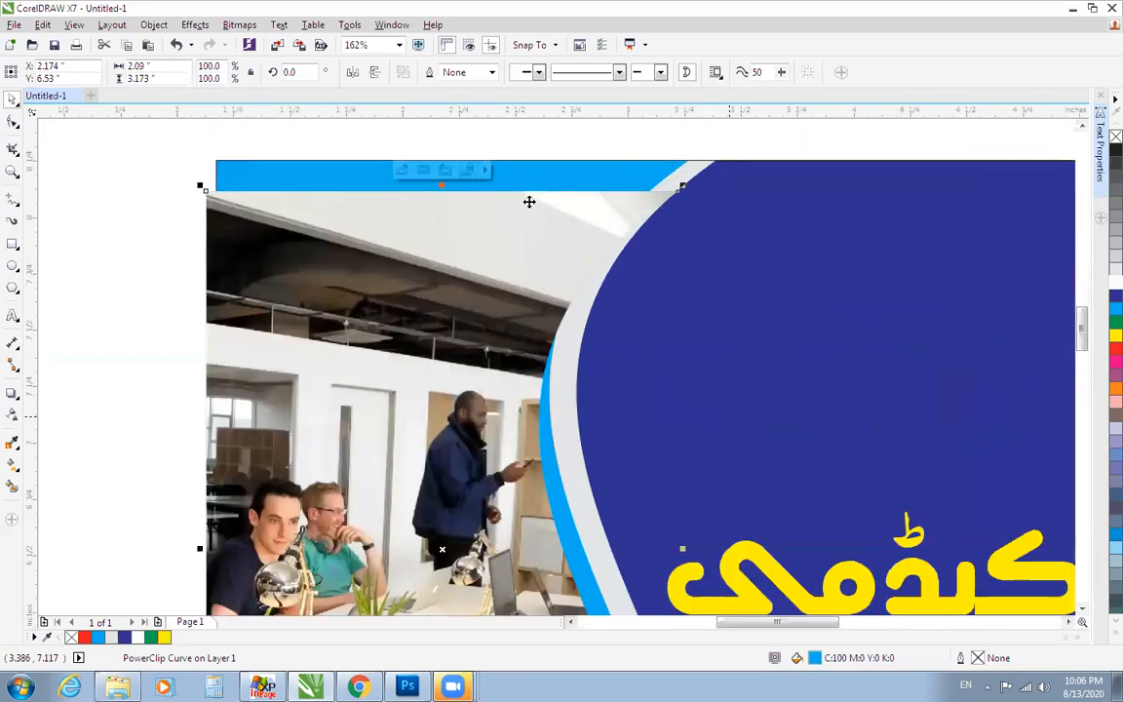
pyautogui.scroll(-1, 618, 225)
pyautogui.scroll(-1, 618, 225)
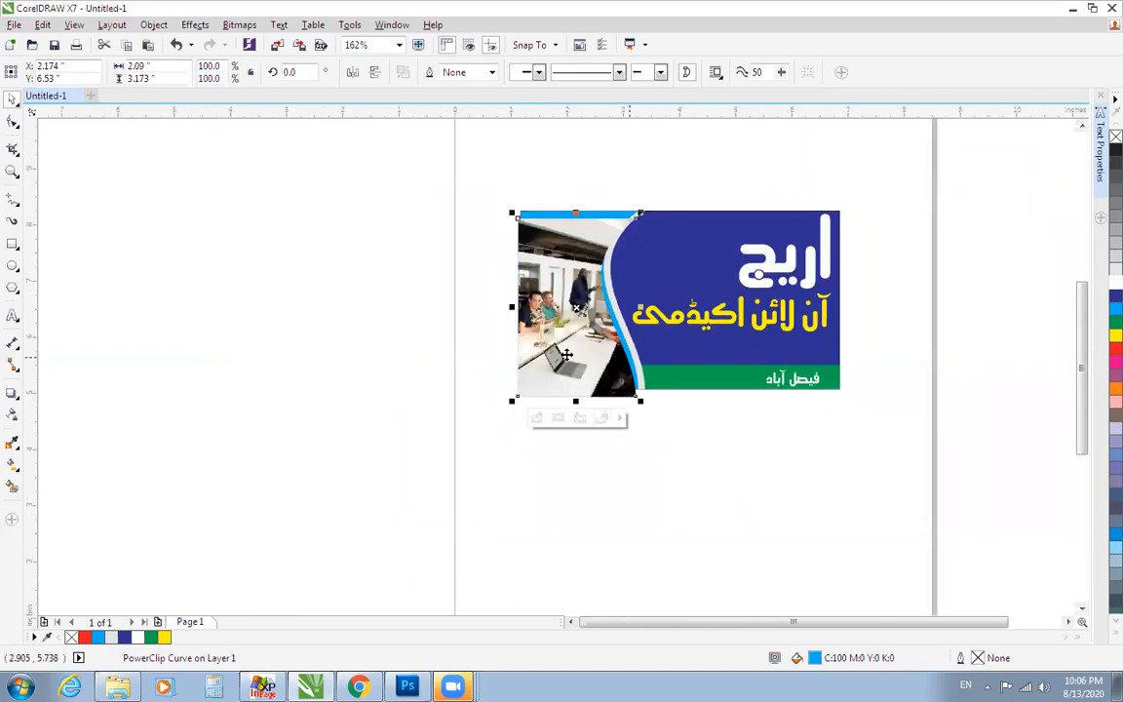
pyautogui.moveTo(567, 353); pyautogui.dragTo(377, 362)
pyautogui.press('F2')
pyautogui.moveTo(230, 173); pyautogui.dragTo(852, 482)
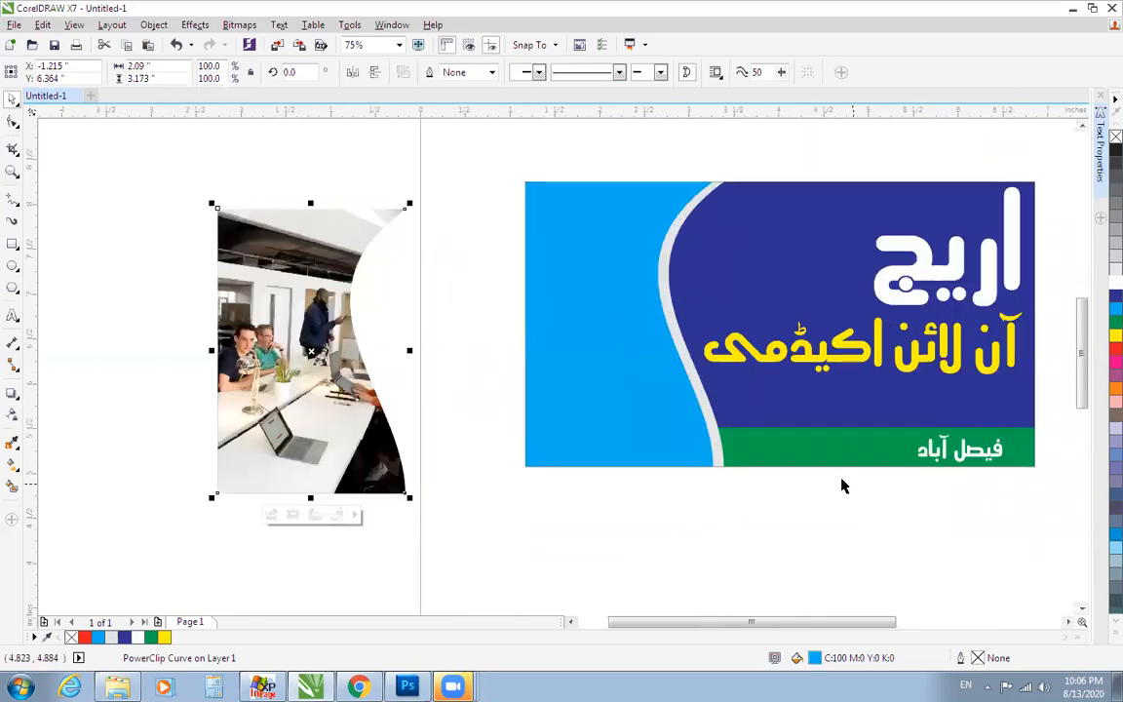
pyautogui.click(465, 223)
pyautogui.click(320, 272)
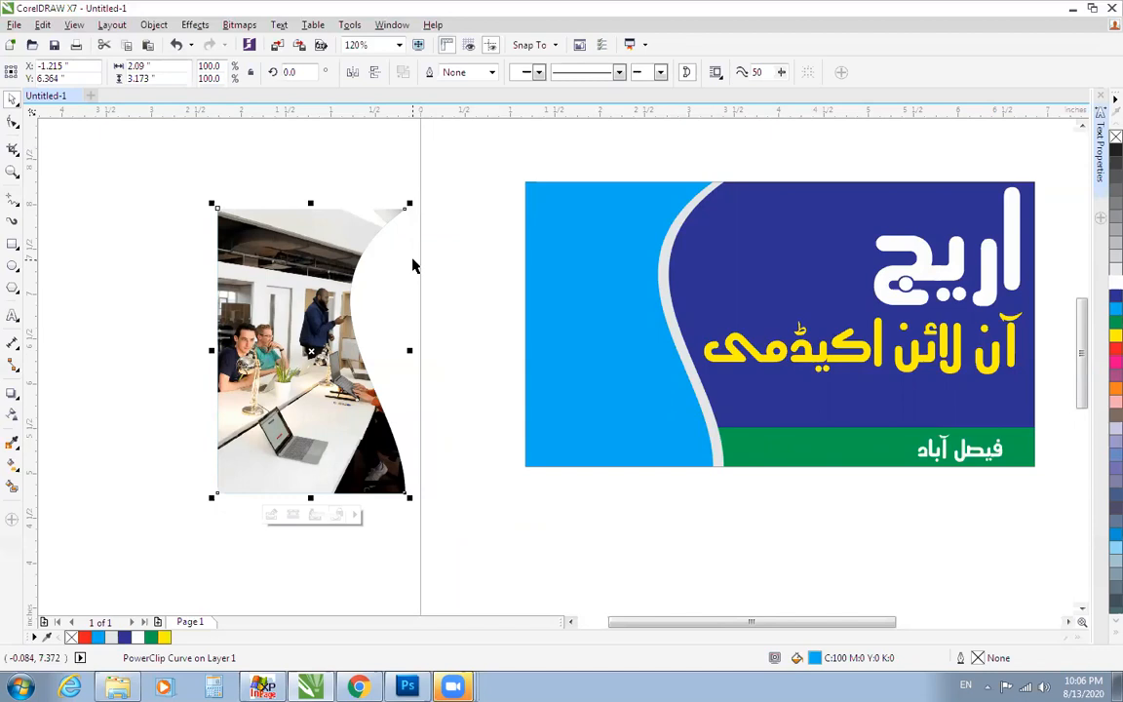
pyautogui.click(425, 261)
pyautogui.click(344, 298)
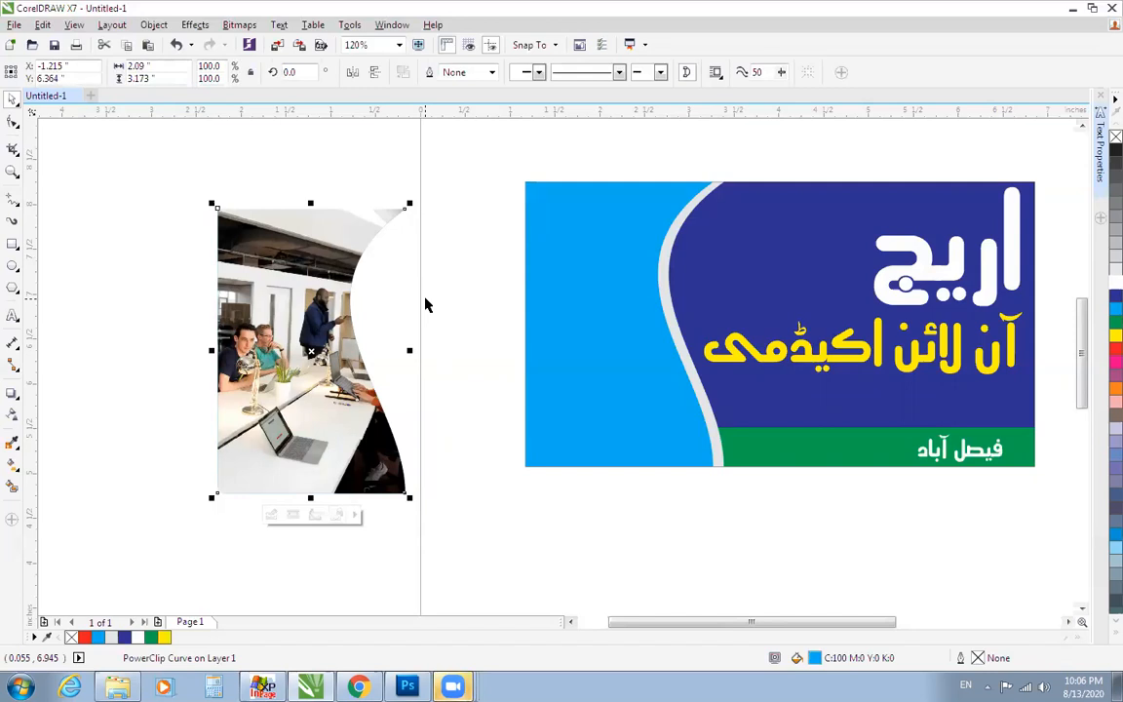
pyautogui.click(436, 326)
pyautogui.click(325, 337)
pyautogui.click(573, 359)
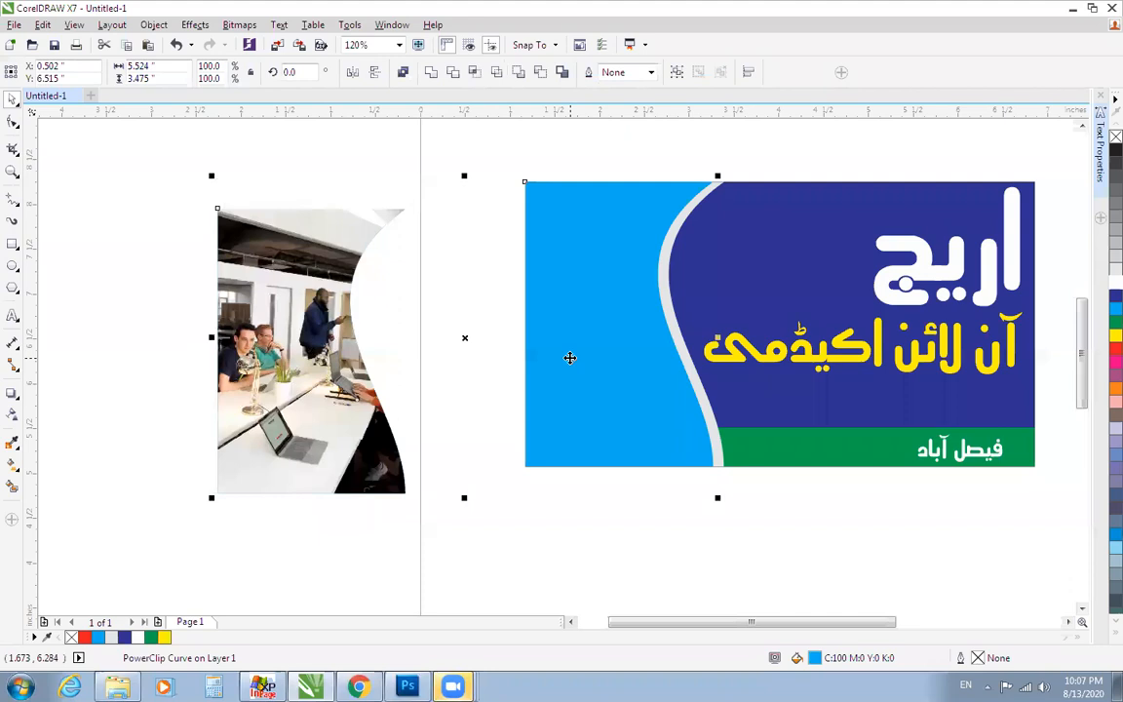
# Step: Align the clipped photo with the left and top edges of the card's cyan area so it covers that area
pyautogui.click(394, 218)
pyautogui.click(348, 230)
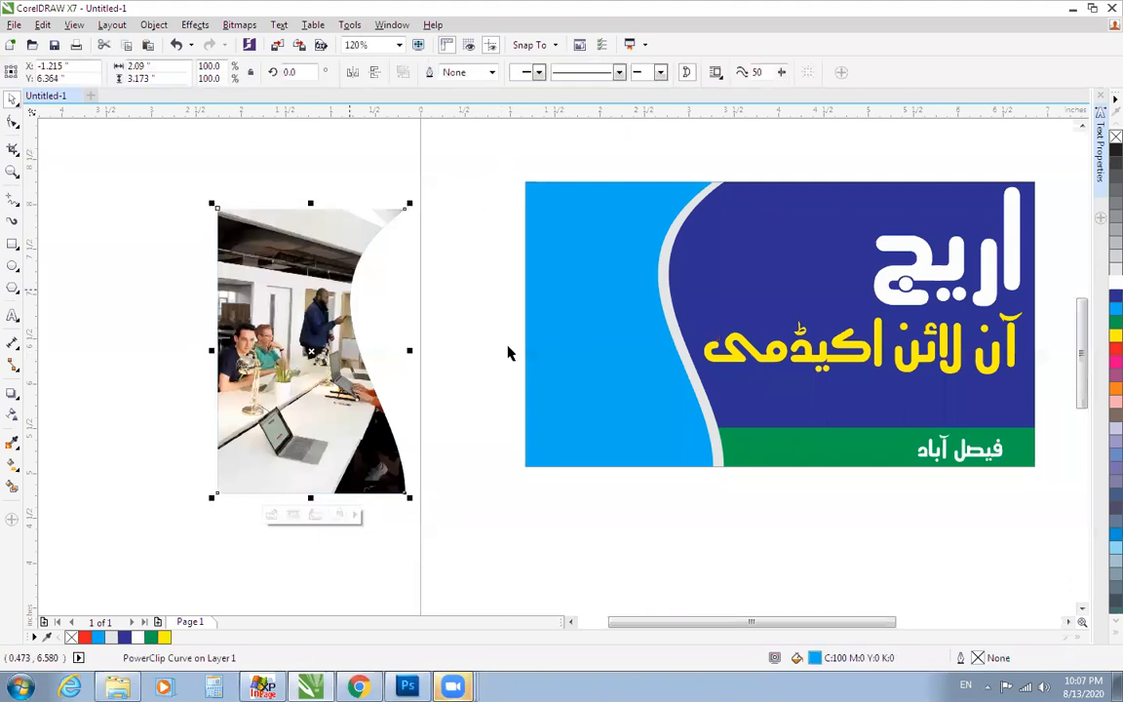
pyautogui.keyDown('shift'); pyautogui.click(561, 224); pyautogui.keyUp('shift')
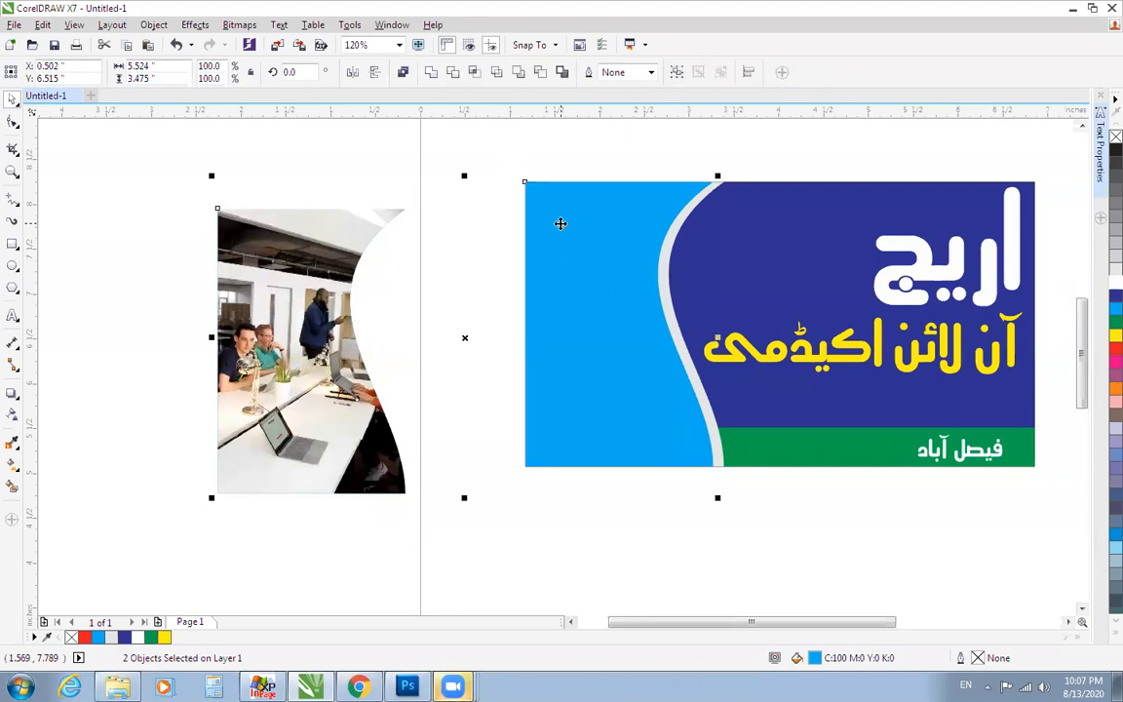
pyautogui.press('l')
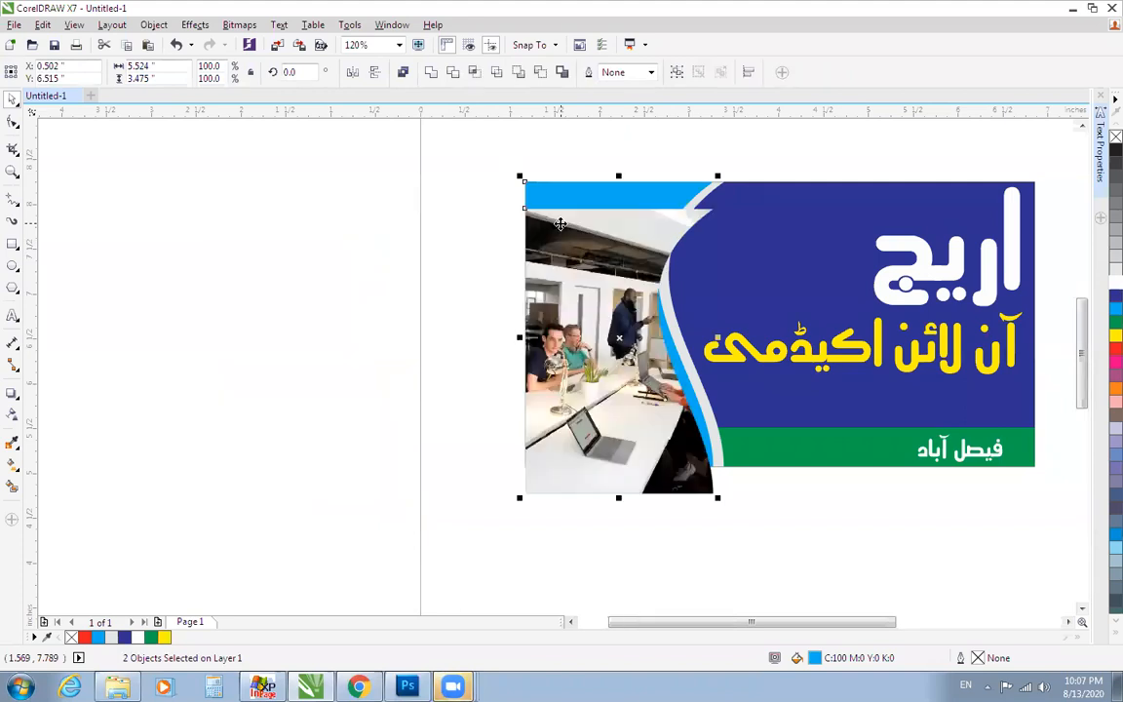
pyautogui.press('t')
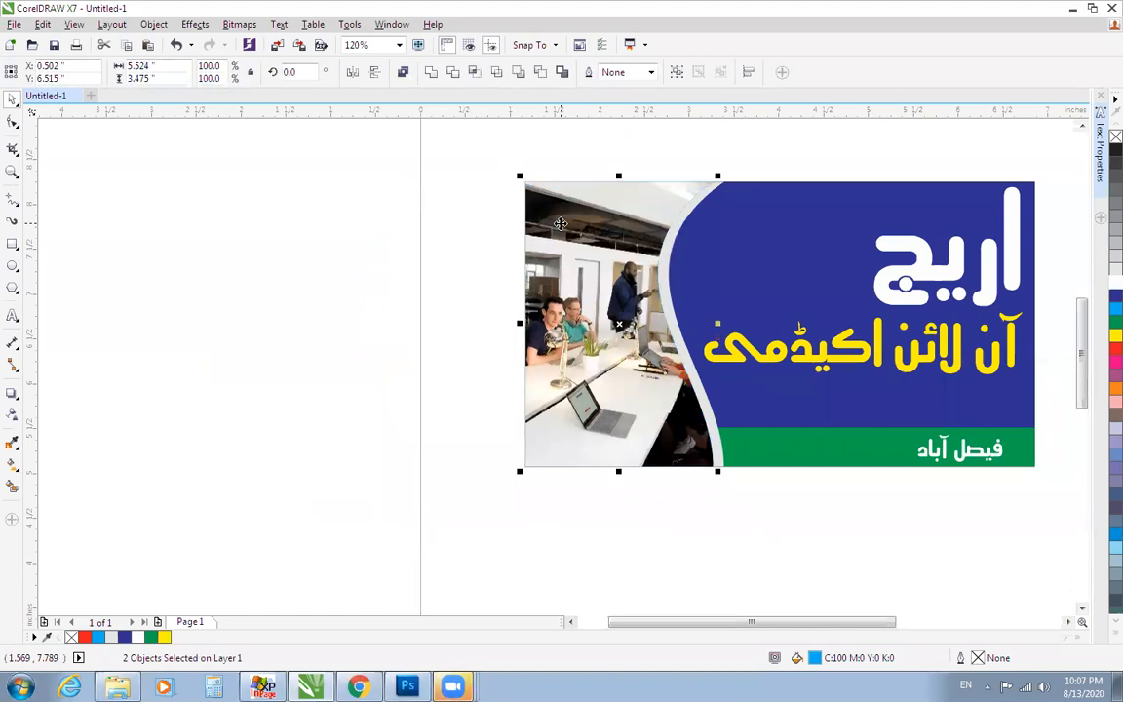
pyautogui.moveTo(488, 164); pyautogui.dragTo(1051, 490)
pyautogui.click(1053, 494)
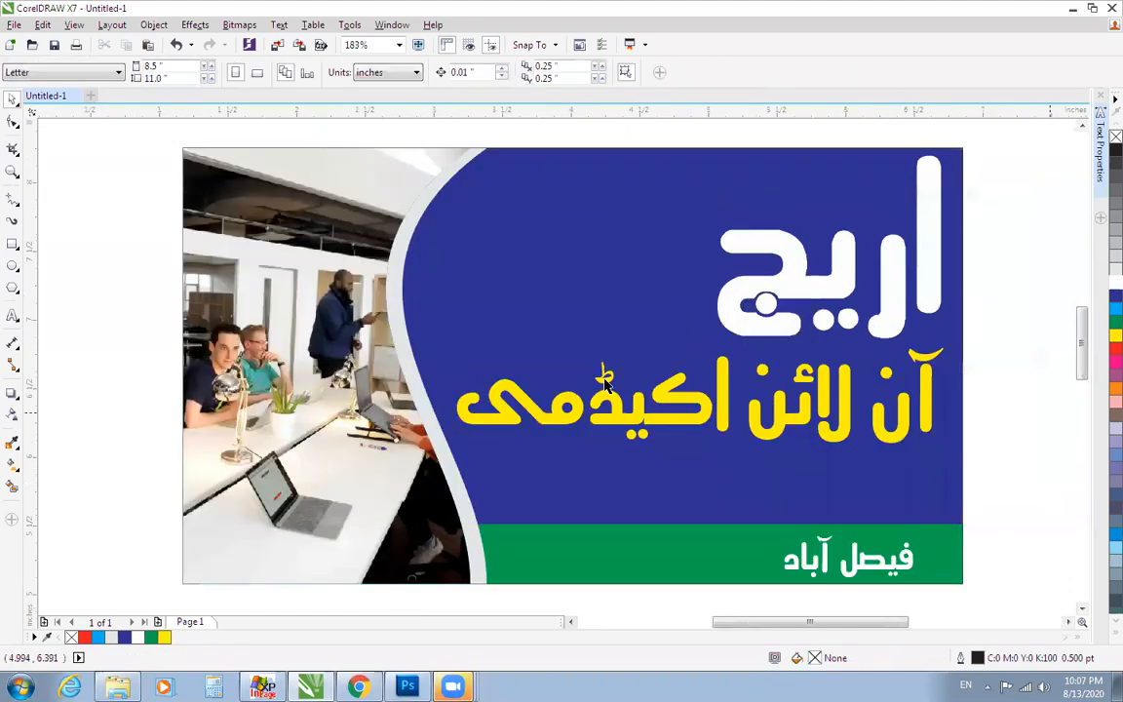
# Step: Recolor the light grey curved band between the photo and the dark blue area cyan
pyautogui.click(306, 318)
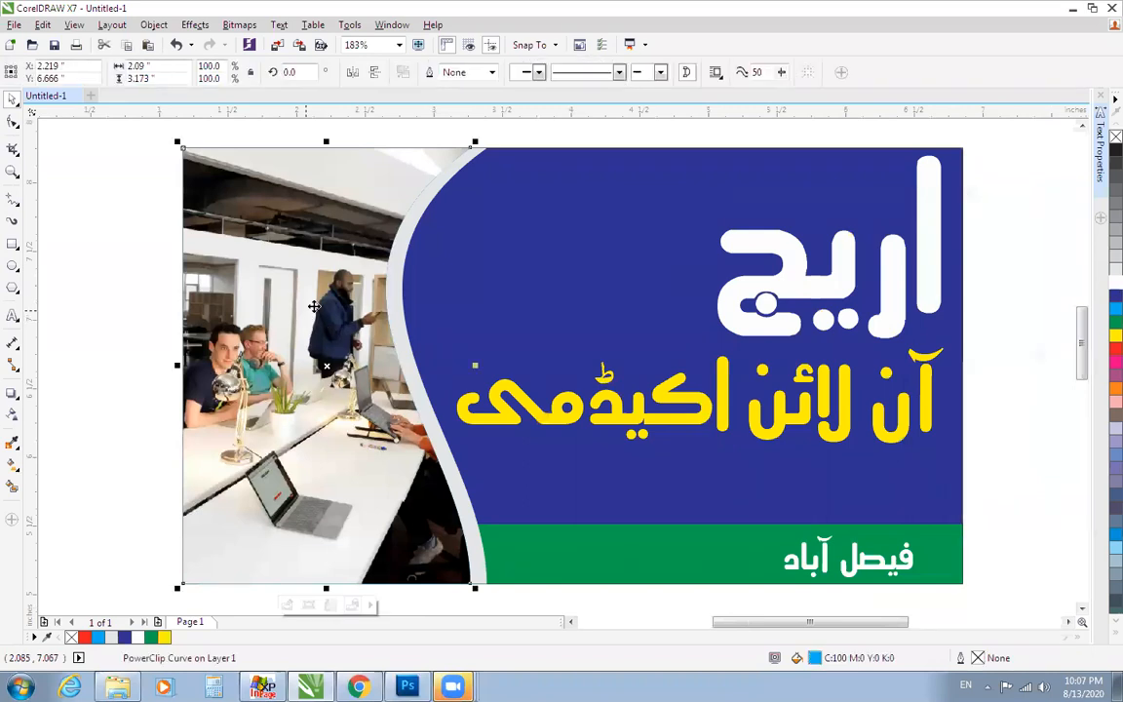
pyautogui.click(1116, 309)
pyautogui.click(1027, 284)
pyautogui.scroll(-2, 1027, 285)
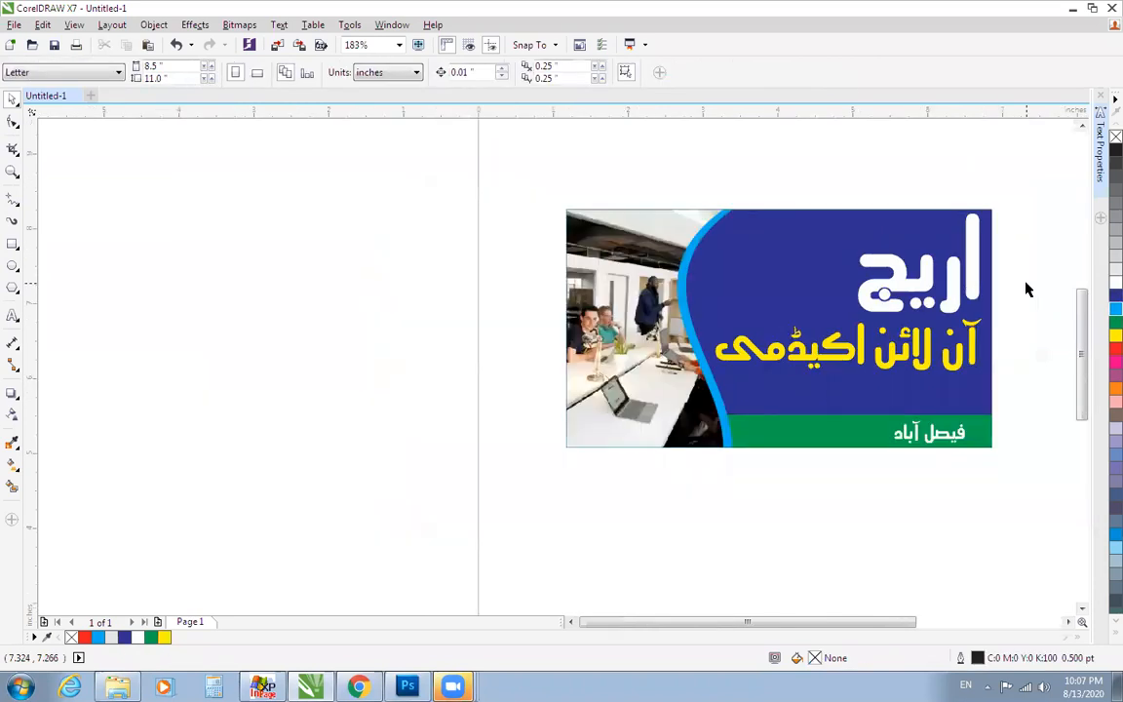
pyautogui.press('F4')
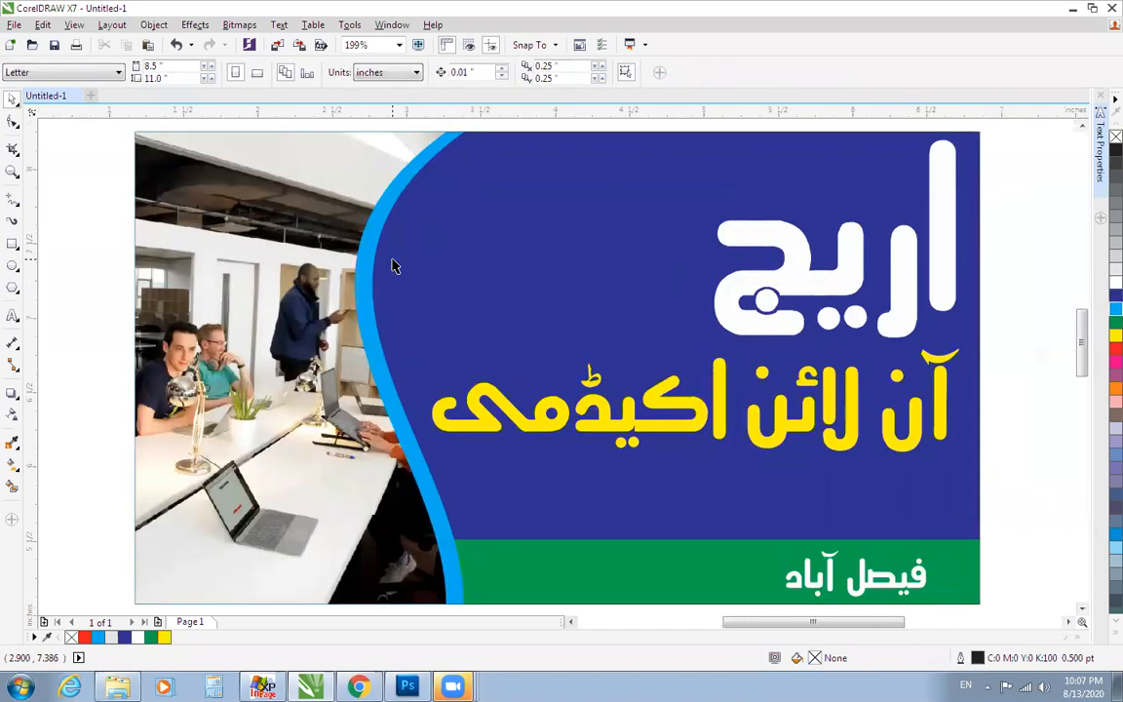
# Step: Move the yellow line آن لائن اکیڈمی slightly down and enlarge it to about 3.64 inches wide
pyautogui.click(830, 283)
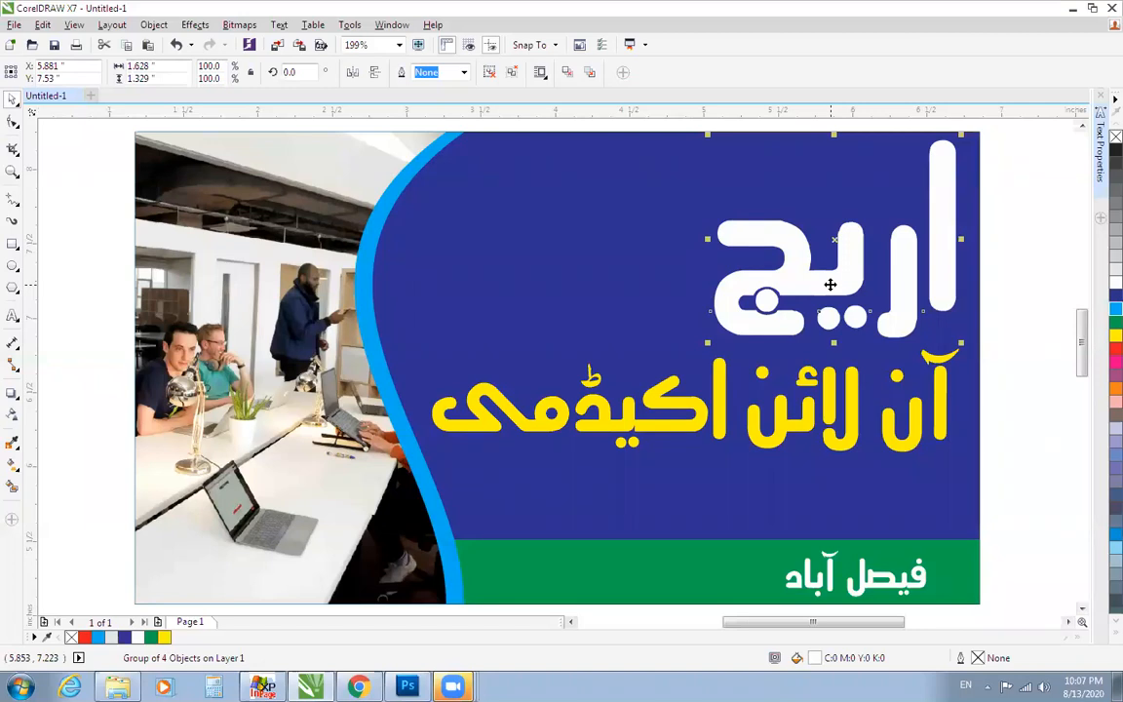
pyautogui.click(856, 401)
pyautogui.moveTo(856, 401); pyautogui.dragTo(858, 411)
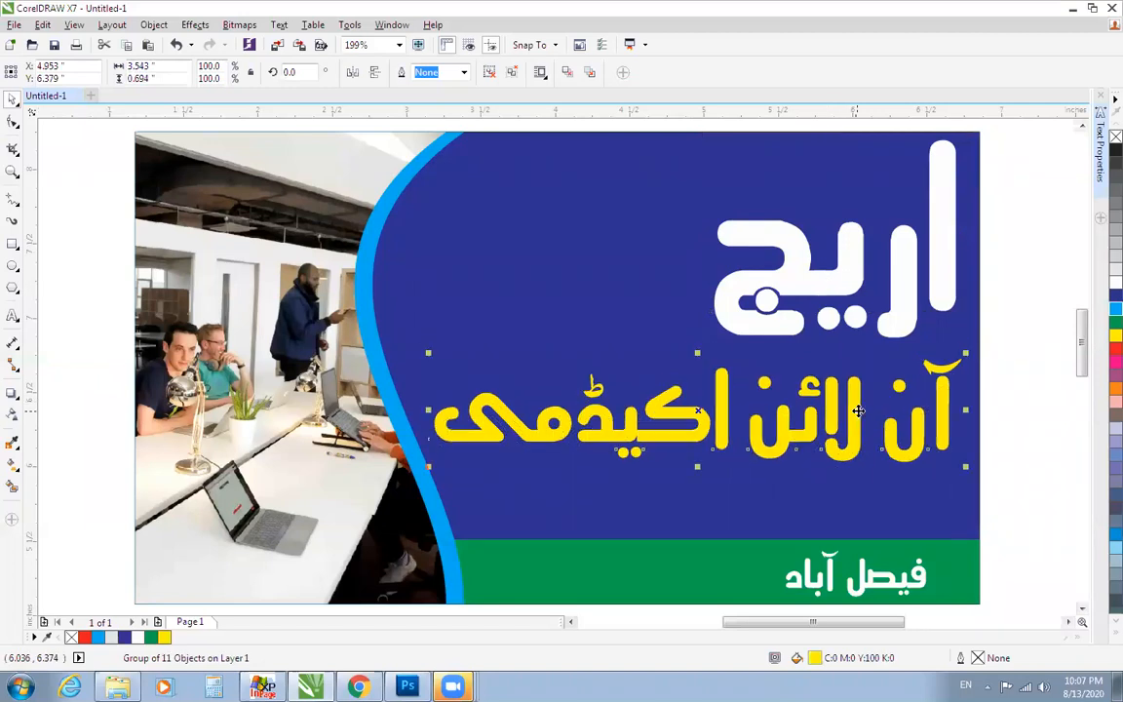
pyautogui.moveTo(429, 353); pyautogui.dragTo(412, 347)
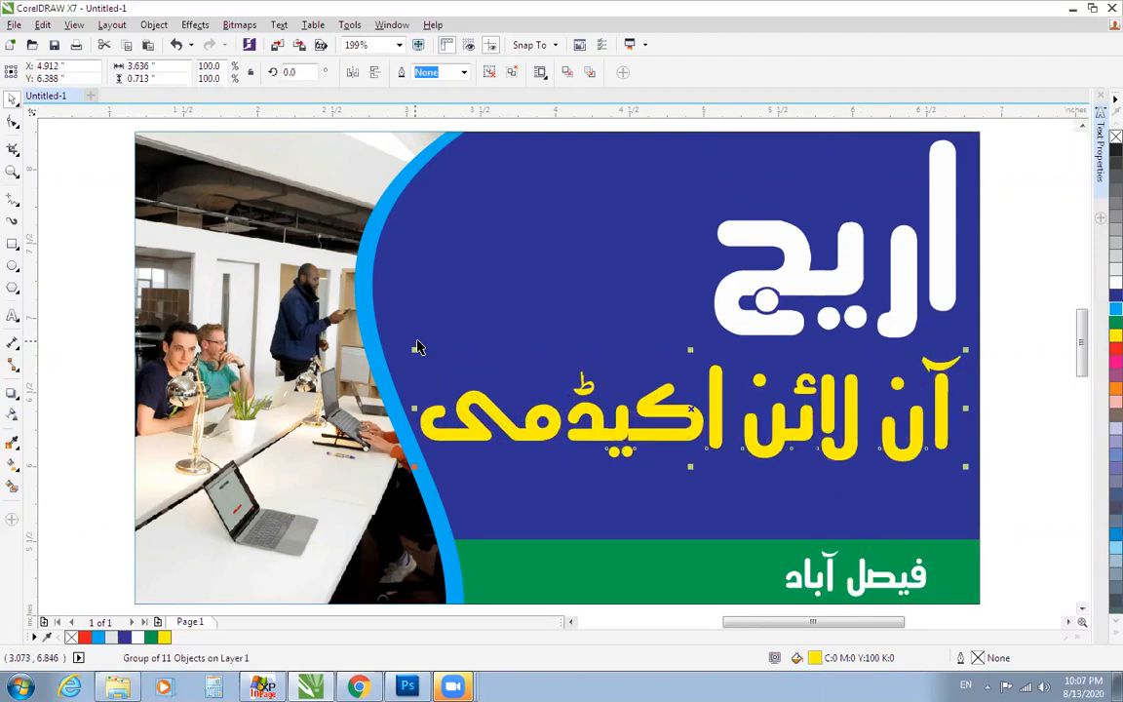